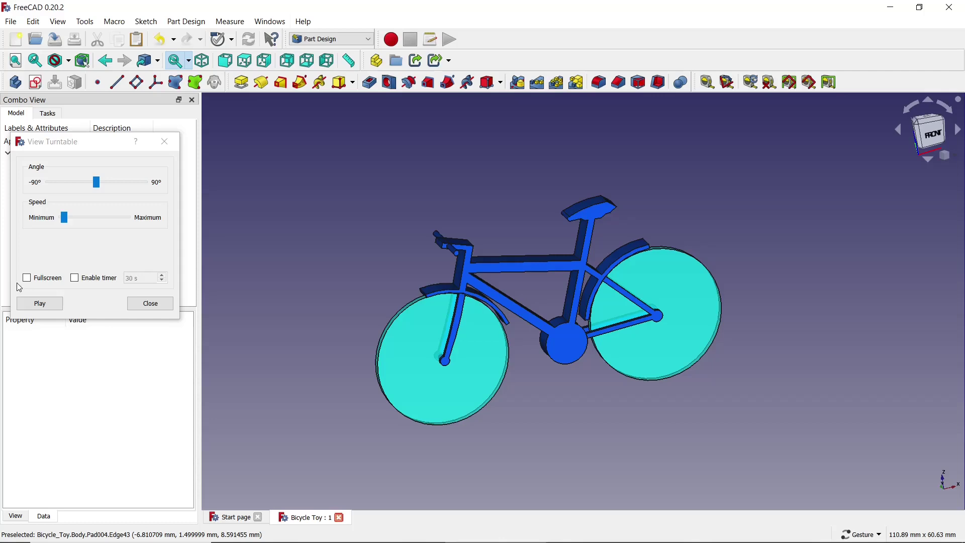
# Spin the finished toy bicycle model in the turntable view
pyautogui.click(30, 304)
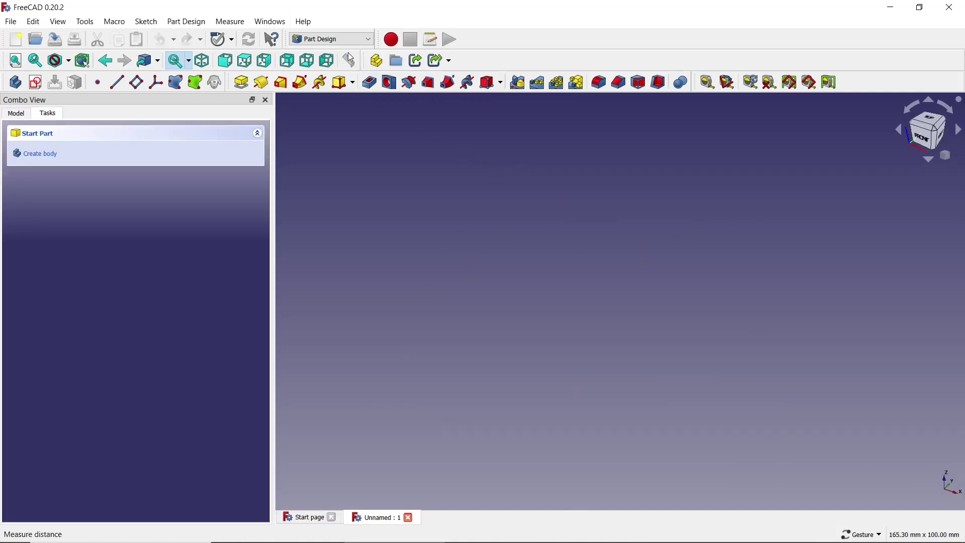
# In the Image workbench, place the bike .jpg as an image plane on the XZ plane
pyautogui.click(331, 39)
pyautogui.click(327, 69)
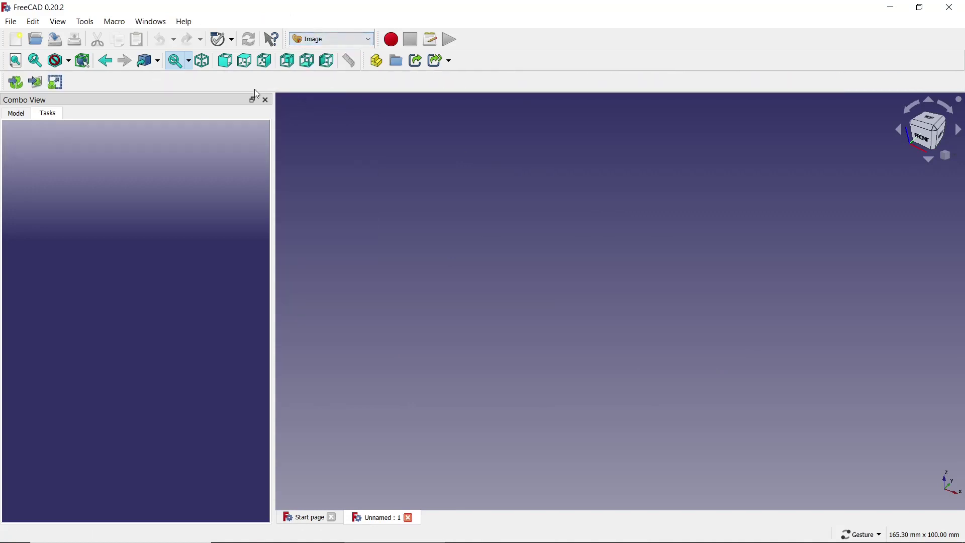
pyautogui.click(35, 81)
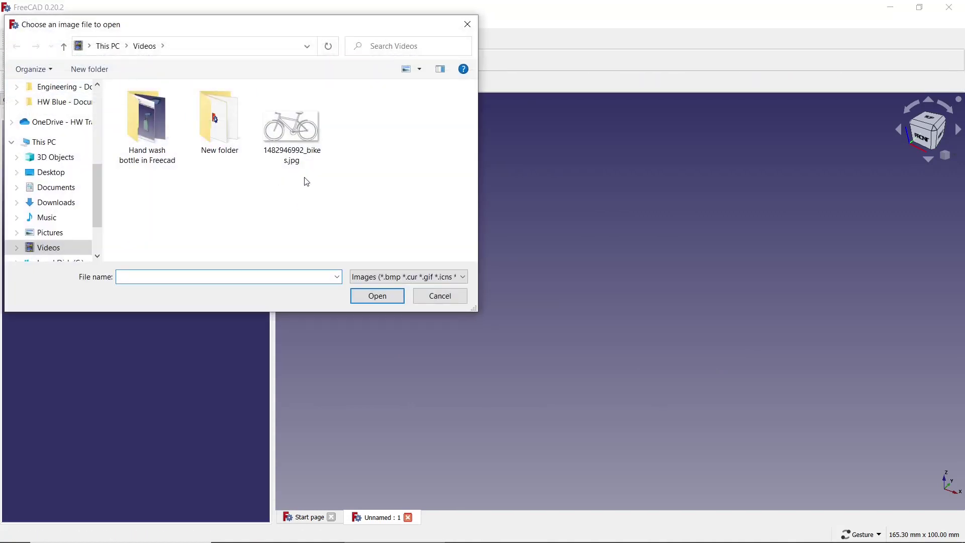
pyautogui.doubleClick(305, 155)
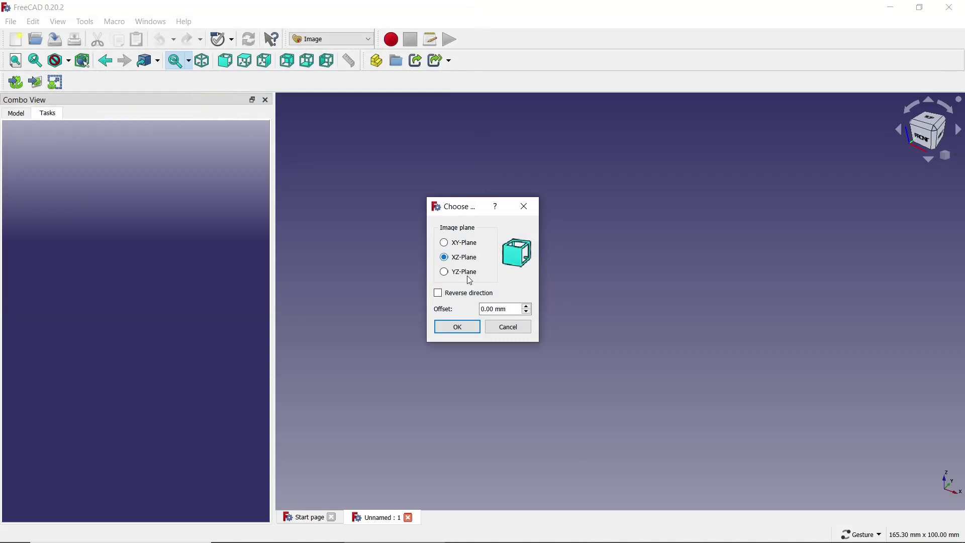
pyautogui.click(457, 328)
pyautogui.scroll(-1, 462, 321)
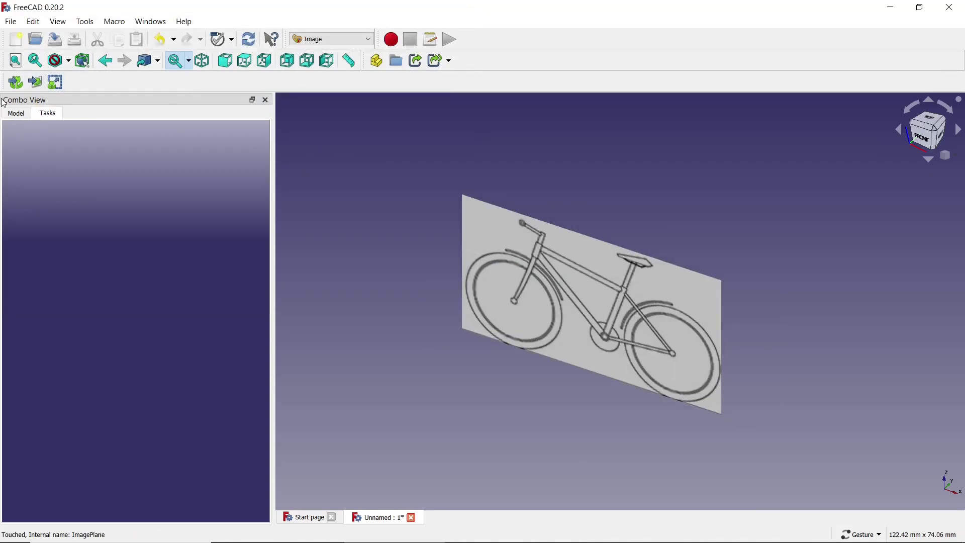
pyautogui.click(332, 39)
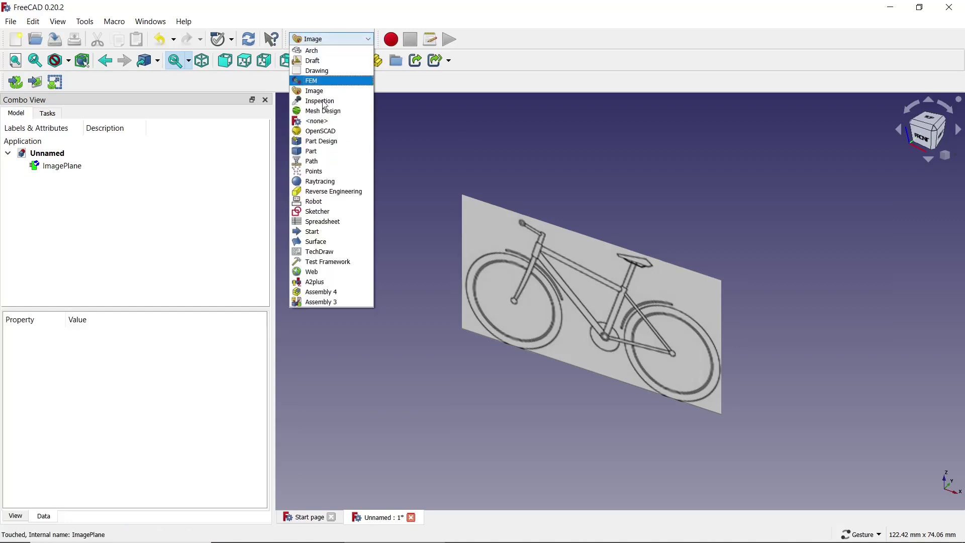
# Create a Part Design body containing a new sketch on XZ_Plane
pyautogui.click(331, 142)
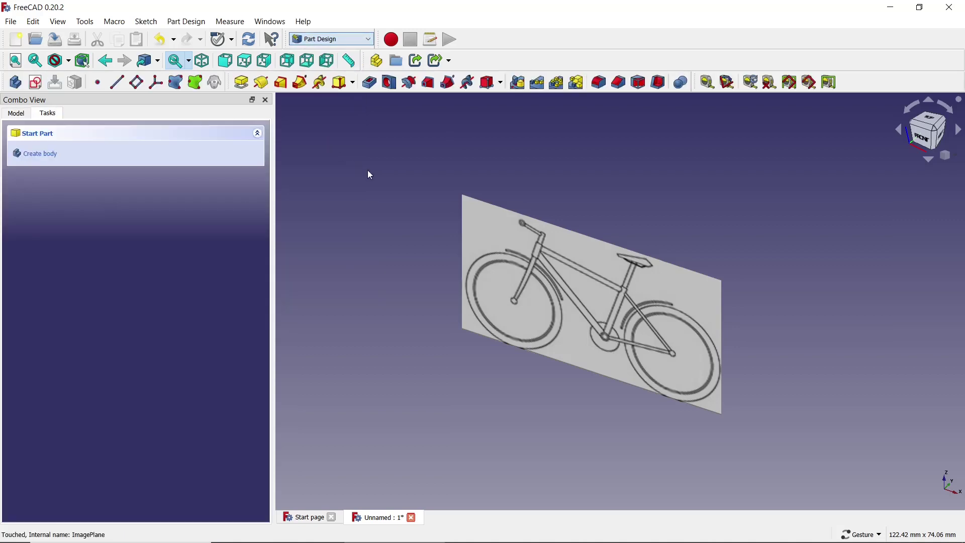
pyautogui.click(37, 153)
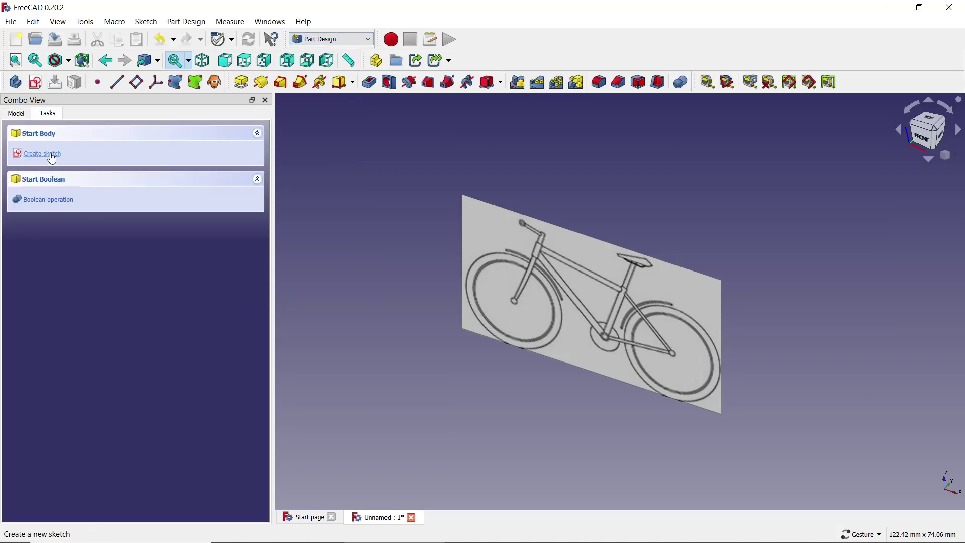
pyautogui.click(38, 153)
pyautogui.click(455, 129)
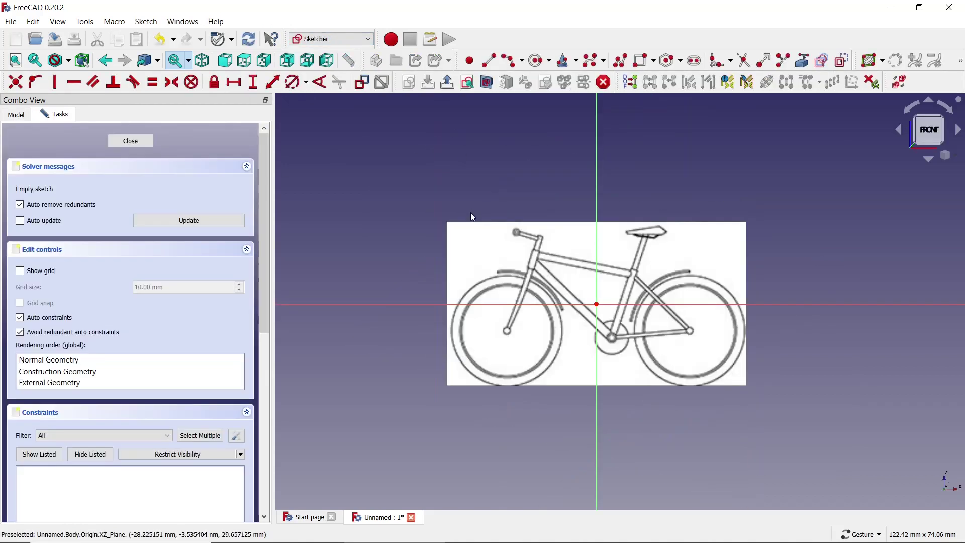
# Trace the handlebar and stem outline over the image with a polyline
pyautogui.click(622, 61)
pyautogui.scroll(2, 528, 244)
pyautogui.scroll(2, 528, 242)
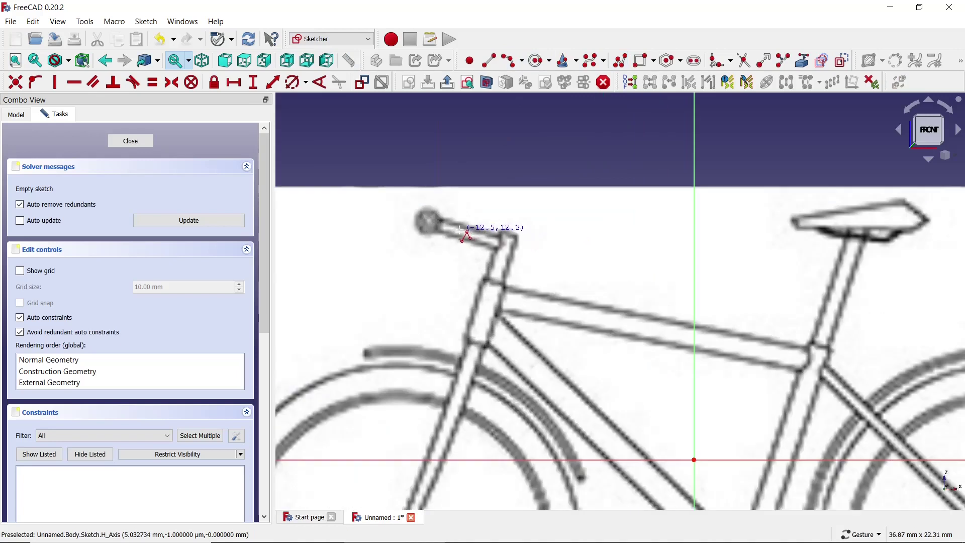
pyautogui.click(431, 213)
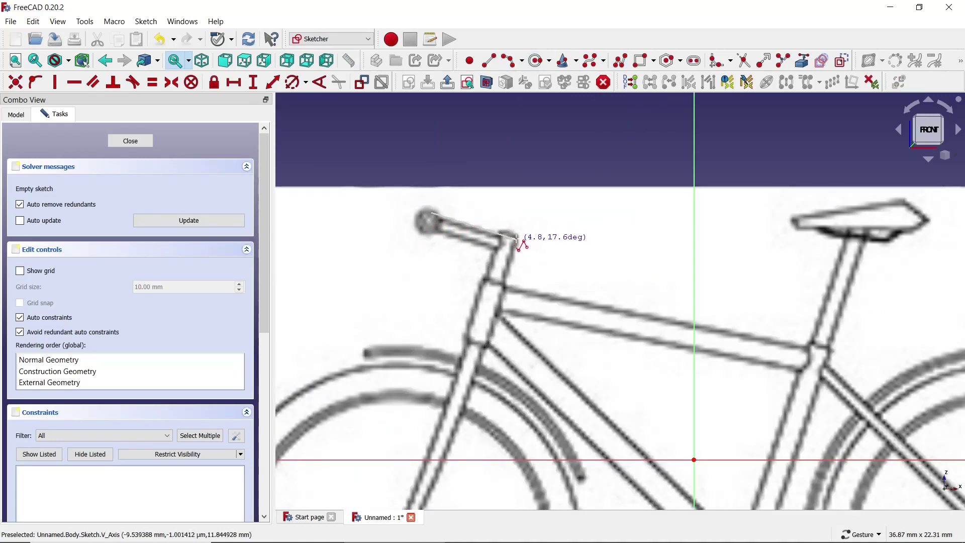
pyautogui.click(517, 239)
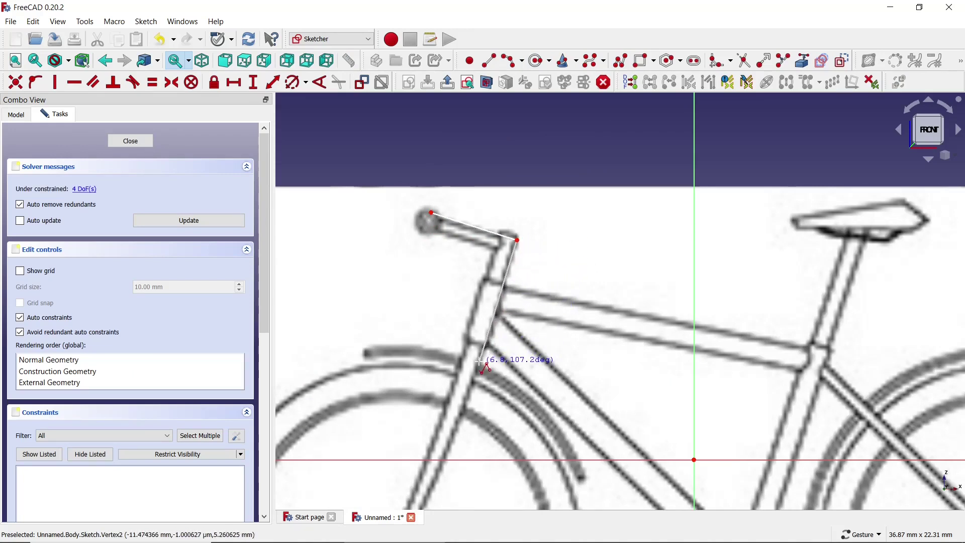
pyautogui.click(475, 373)
pyautogui.scroll(-1, 525, 200)
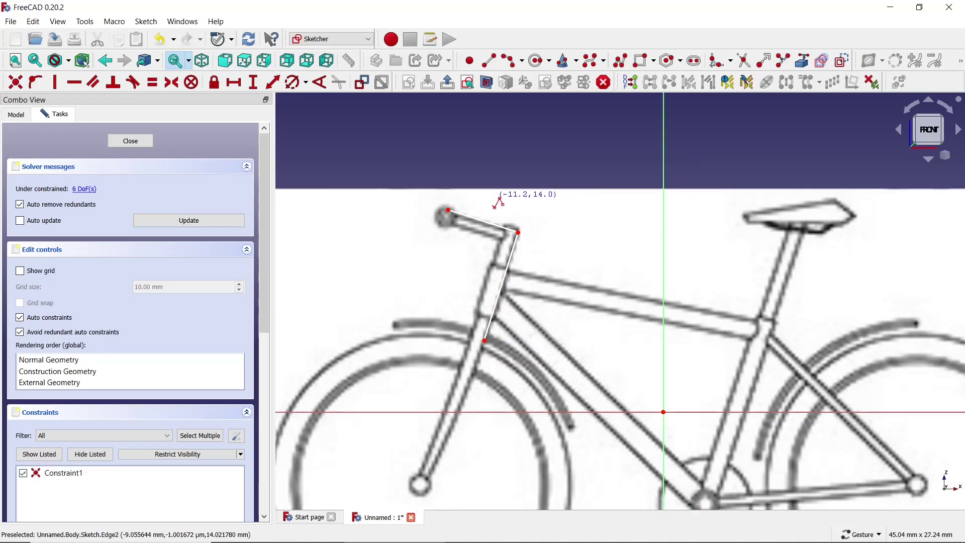
pyautogui.scroll(3, 447, 210)
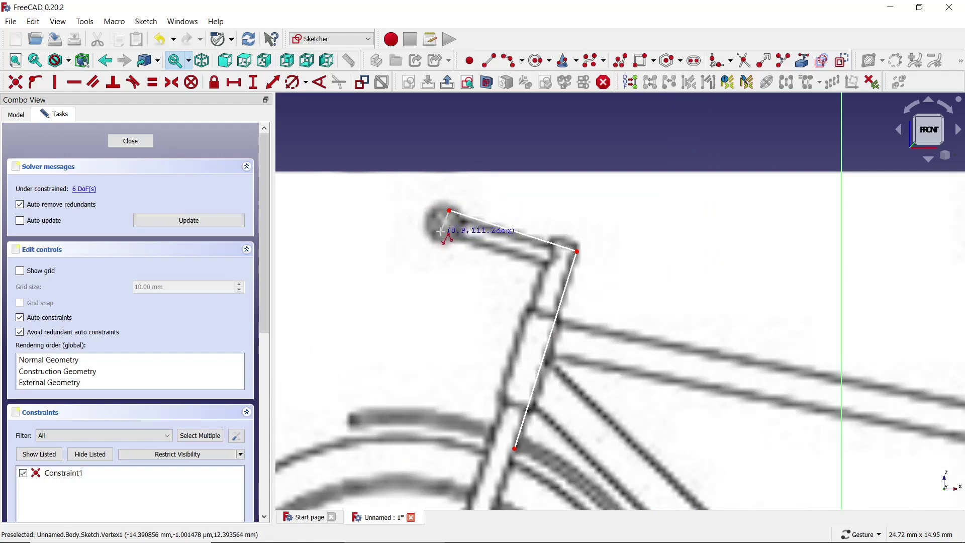
pyautogui.click(441, 232)
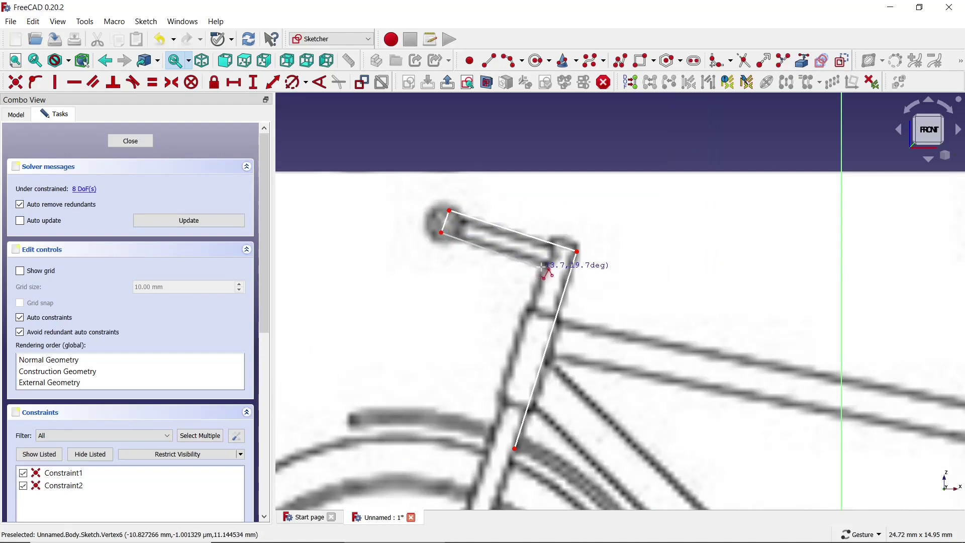
pyautogui.click(546, 265)
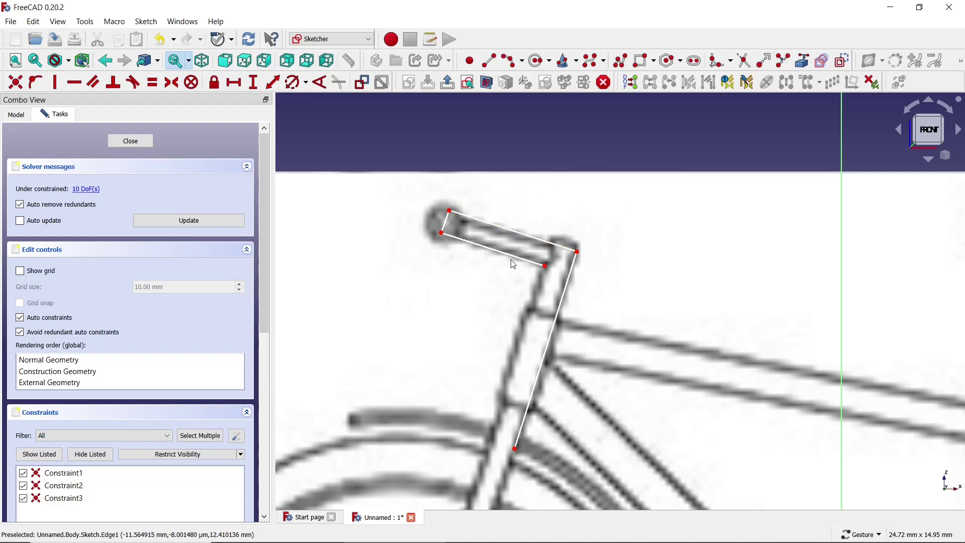
# Make the handlebar's long edges parallel and its tip edge perpendicular to the top edge
pyautogui.click(517, 258)
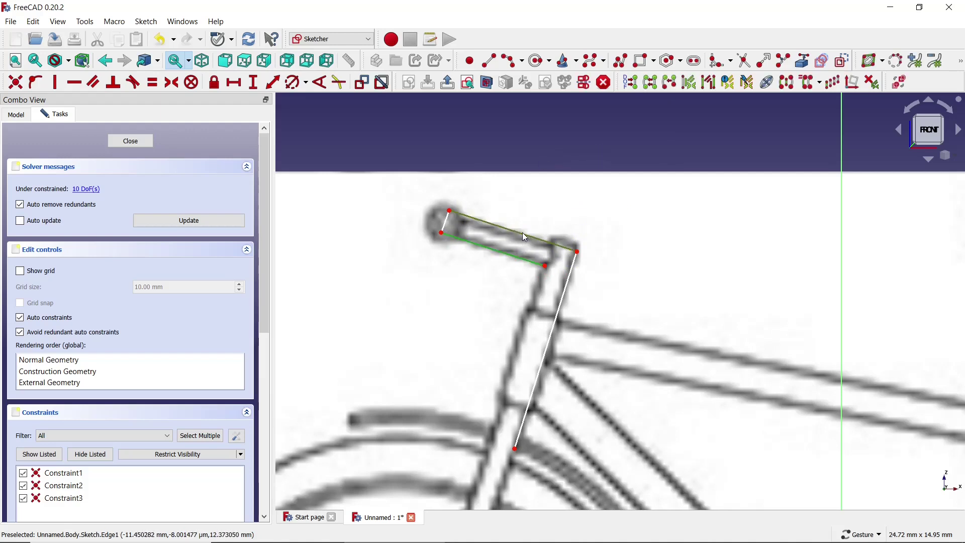
pyautogui.click(524, 236)
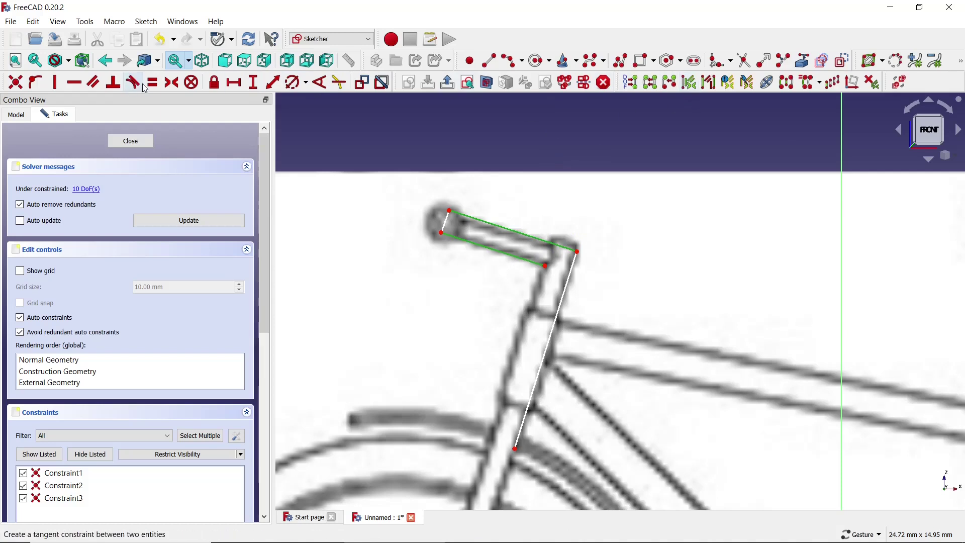
pyautogui.click(93, 82)
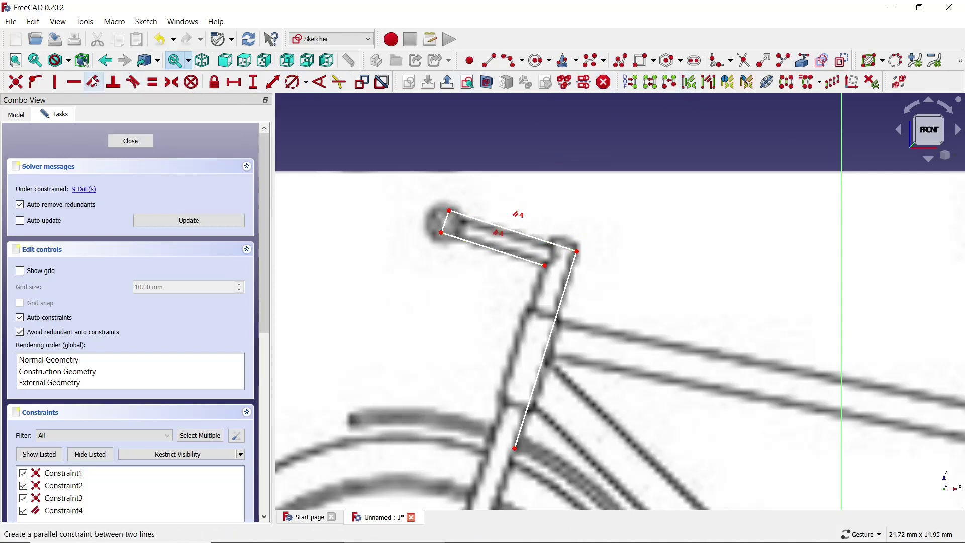
pyautogui.click(445, 222)
pyautogui.click(462, 220)
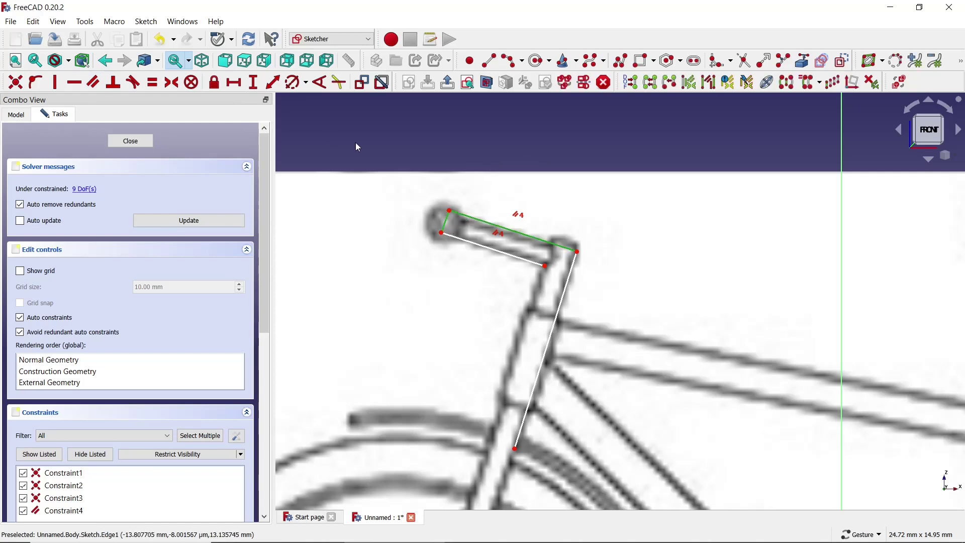
pyautogui.click(106, 85)
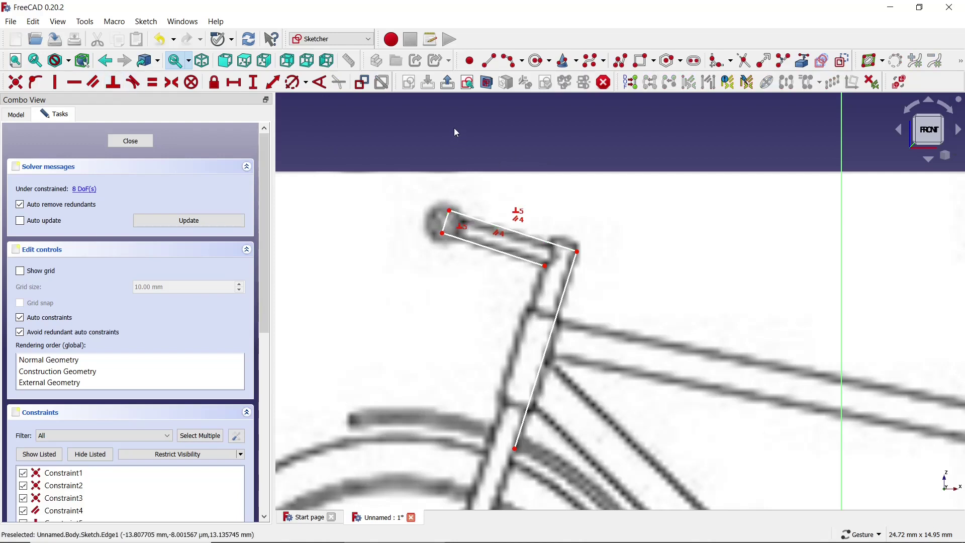
pyautogui.scroll(-2, 468, 131)
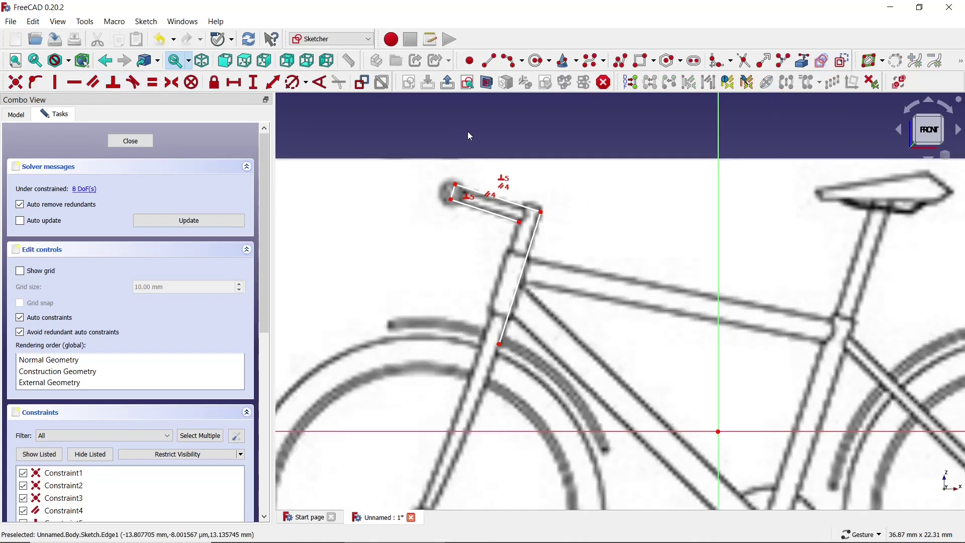
# Draw the stem's left line from the inner handlebar corner and make both stem lines parallel
pyautogui.click(489, 62)
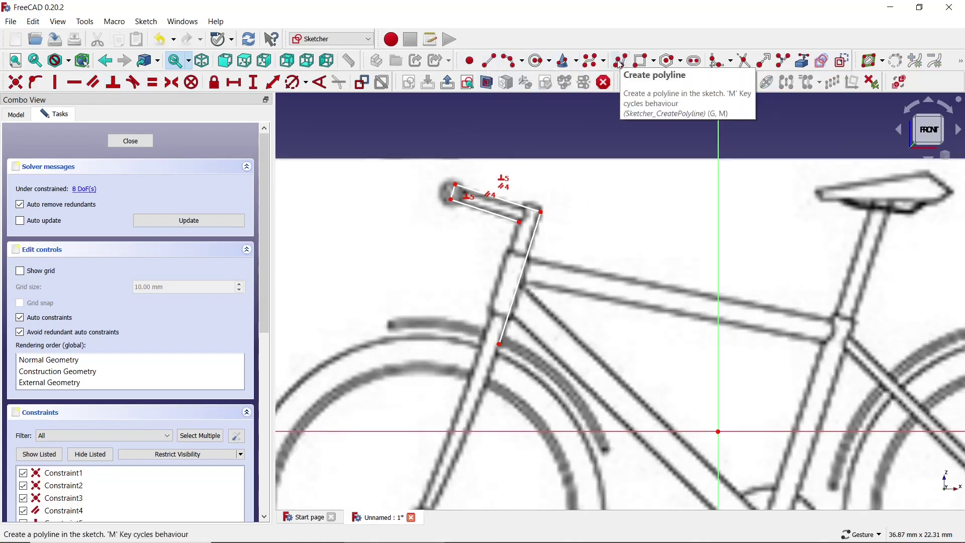
pyautogui.scroll(3, 513, 216)
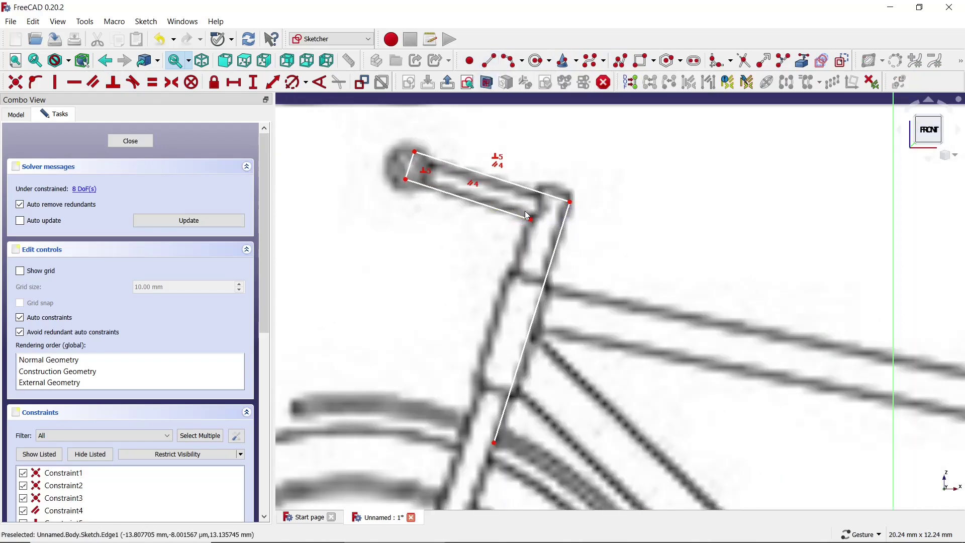
pyautogui.moveTo(530, 217); pyautogui.dragTo(524, 220)
pyautogui.click(488, 60)
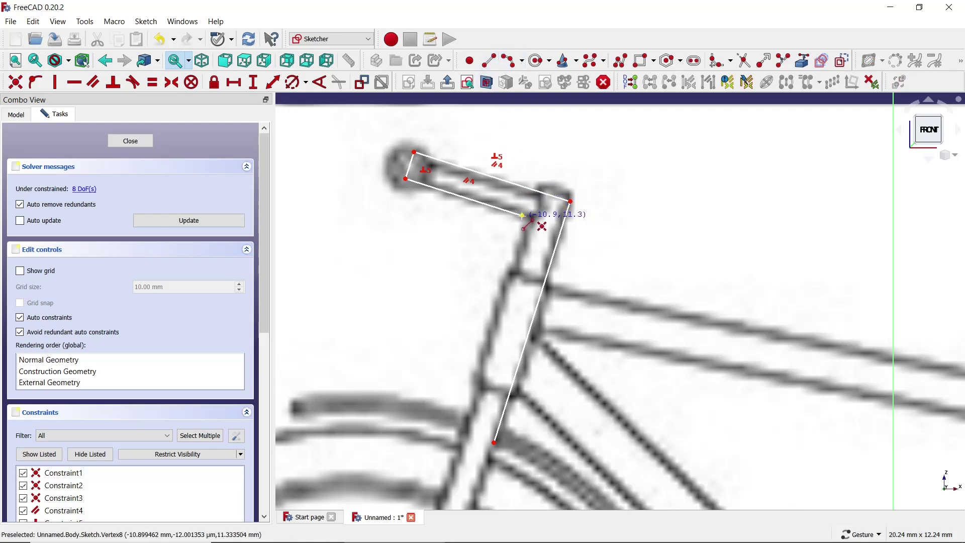
pyautogui.click(523, 215)
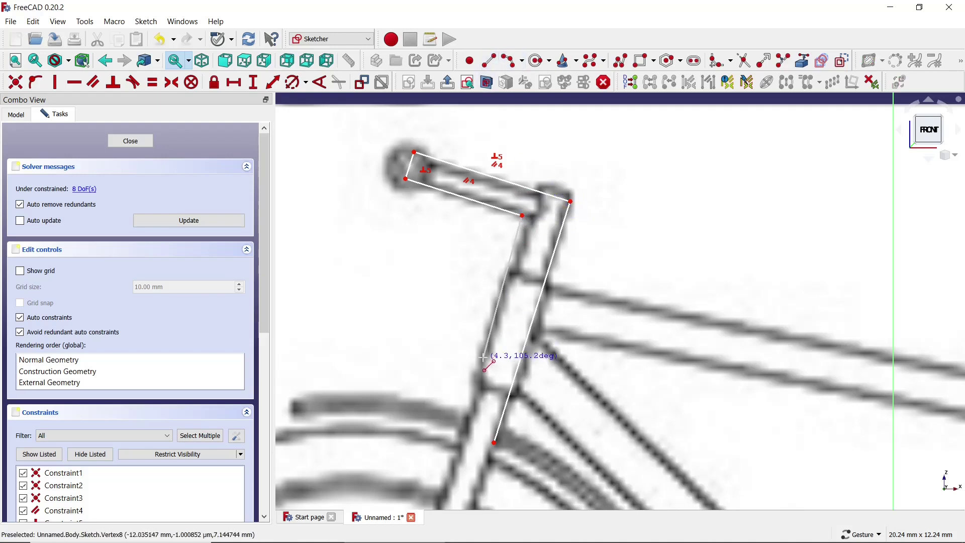
pyautogui.click(463, 437)
pyautogui.click(521, 361)
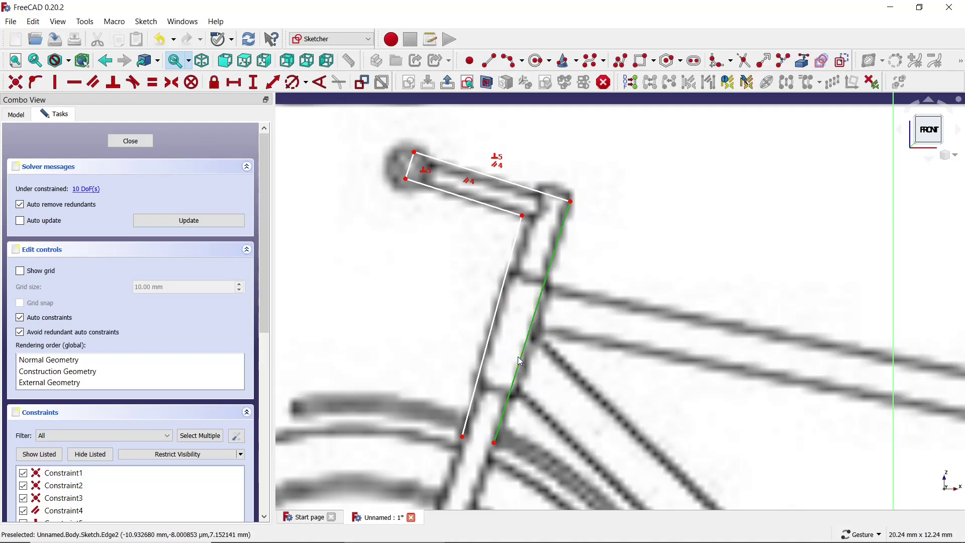
pyautogui.click(488, 344)
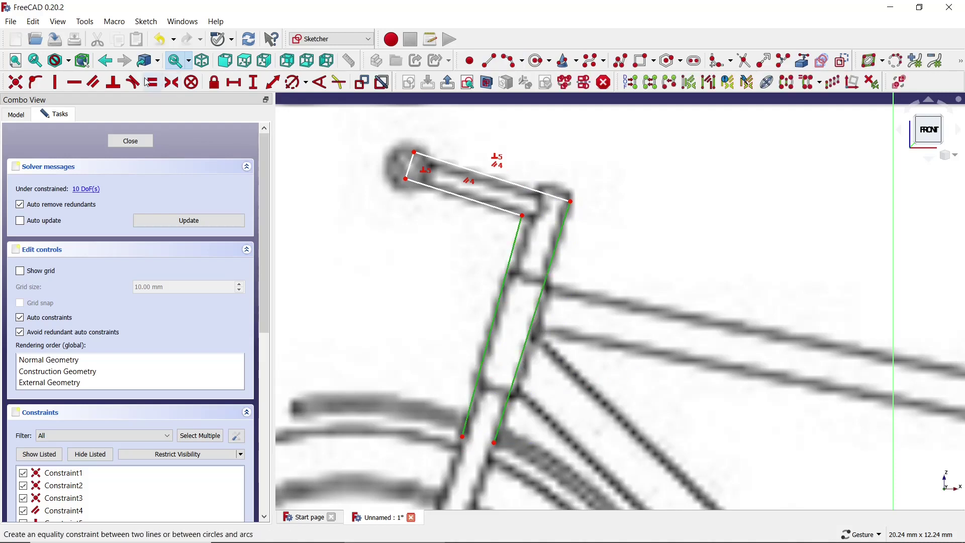
pyautogui.click(93, 82)
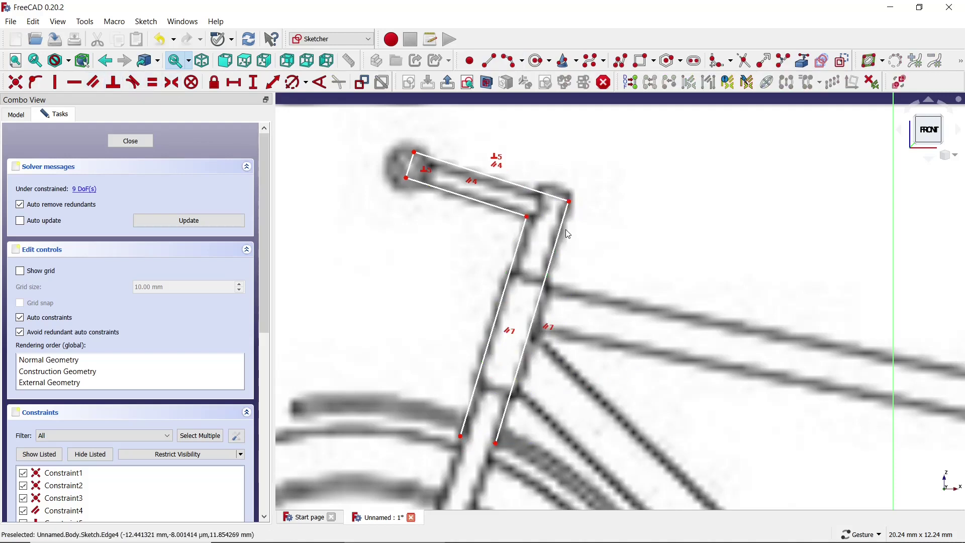
pyautogui.scroll(-2, 568, 234)
pyautogui.scroll(-1, 569, 246)
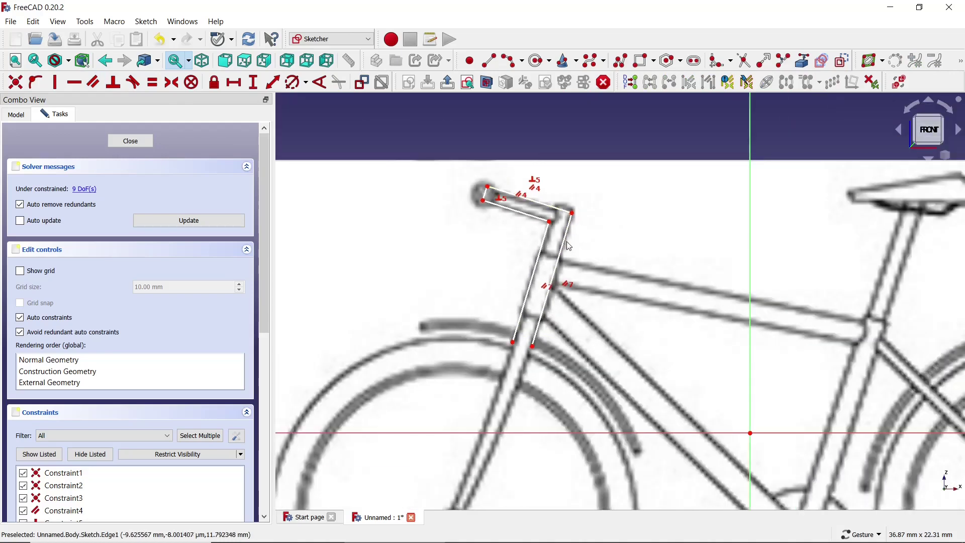
# Begin a centre-point arc for the fender by placing its centre
pyautogui.click(510, 60)
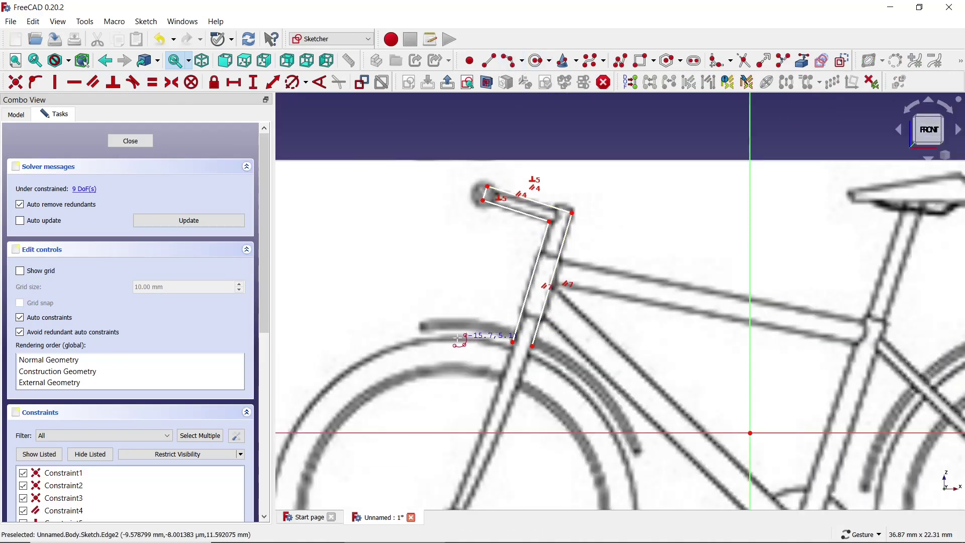
pyautogui.scroll(2, 458, 340)
pyautogui.scroll(-2, 408, 324)
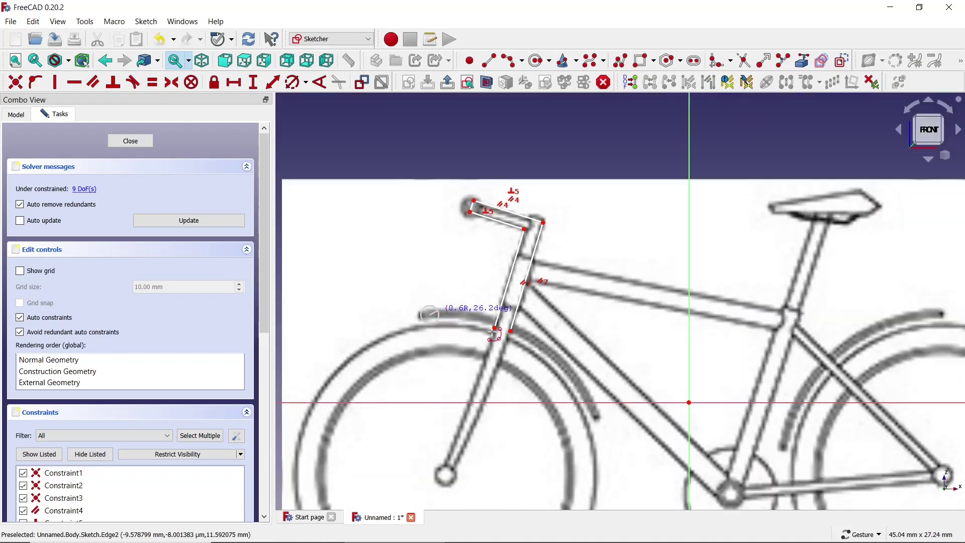
pyautogui.click(456, 320)
pyautogui.scroll(1, 456, 320)
pyautogui.scroll(1, 603, 424)
# Draw the inner and outer fender arcs along the drawing
pyautogui.click(610, 417)
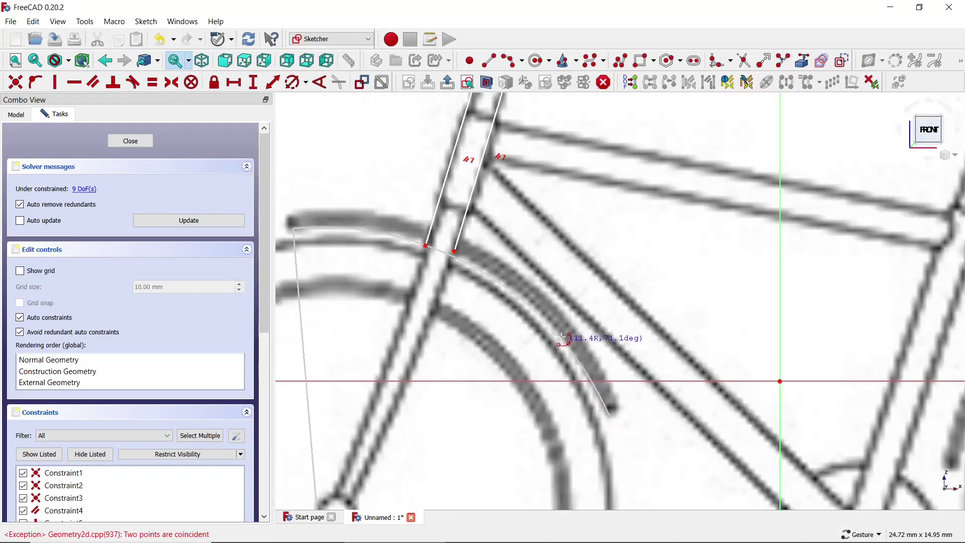
pyautogui.click(548, 312)
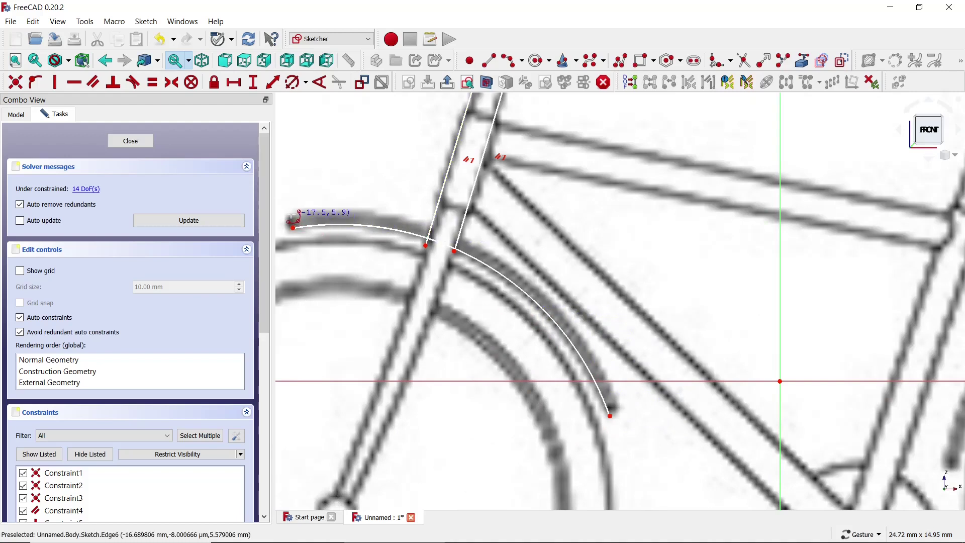
pyautogui.click(293, 221)
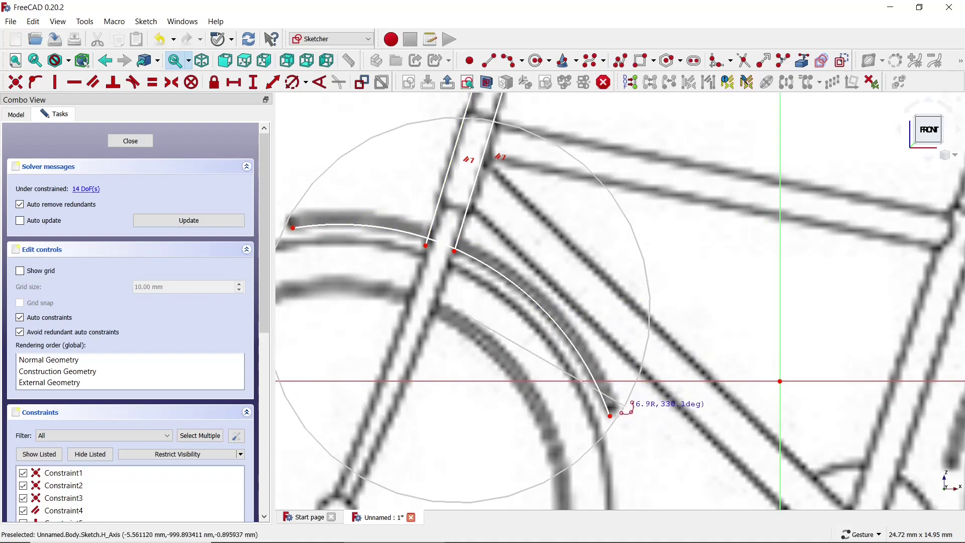
pyautogui.click(624, 412)
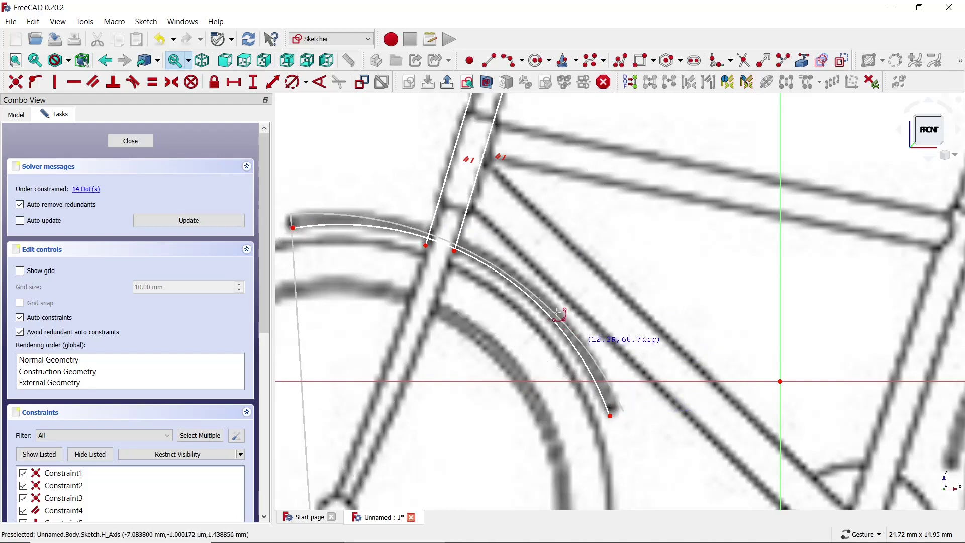
pyautogui.click(537, 287)
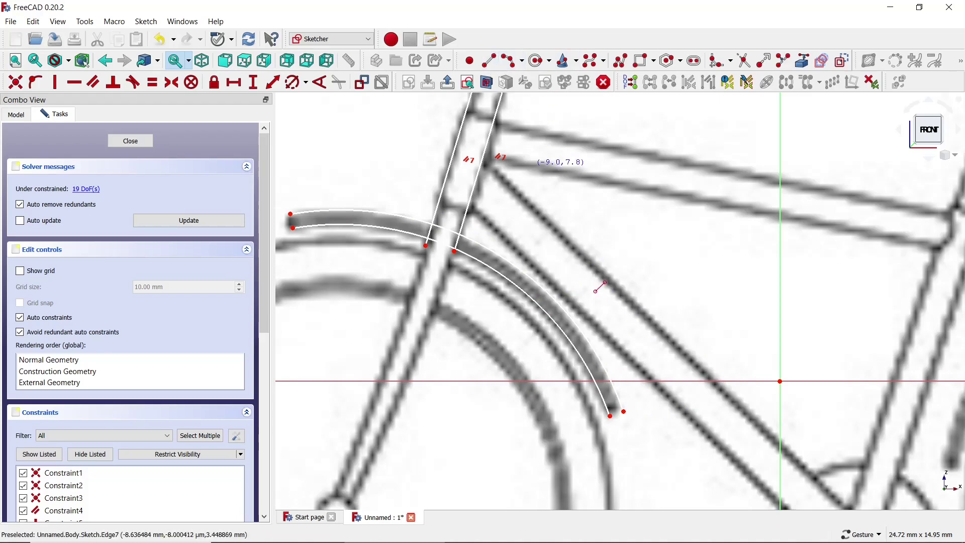
pyautogui.scroll(-5, 600, 286)
pyautogui.scroll(6, 377, 243)
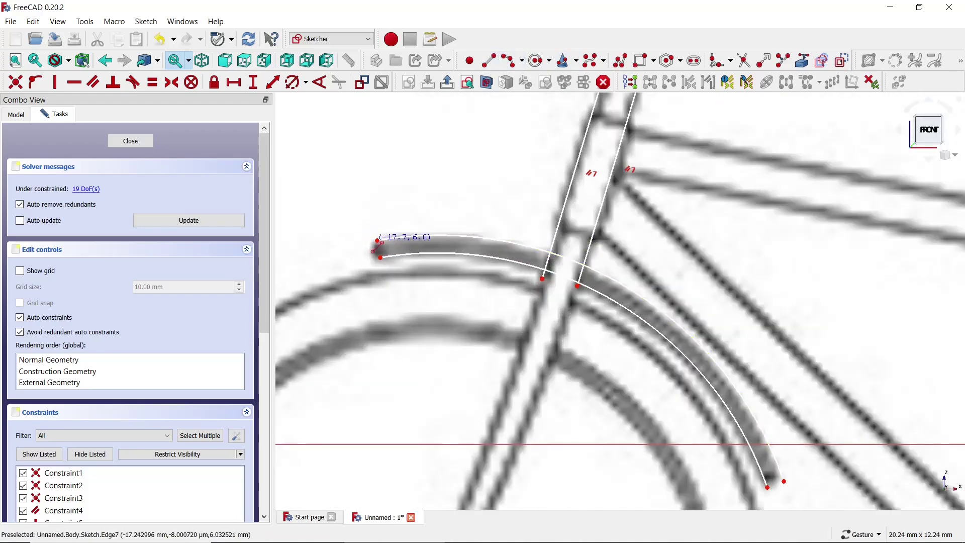
# Close both ends of the fender with short lines
pyautogui.click(377, 240)
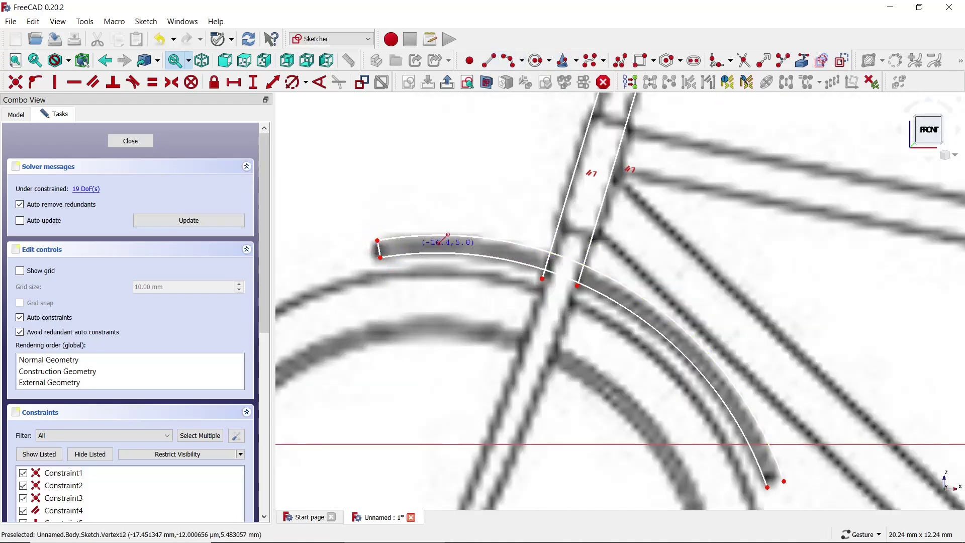
pyautogui.scroll(-5, 658, 370)
pyautogui.scroll(4, 614, 365)
pyautogui.scroll(3, 575, 360)
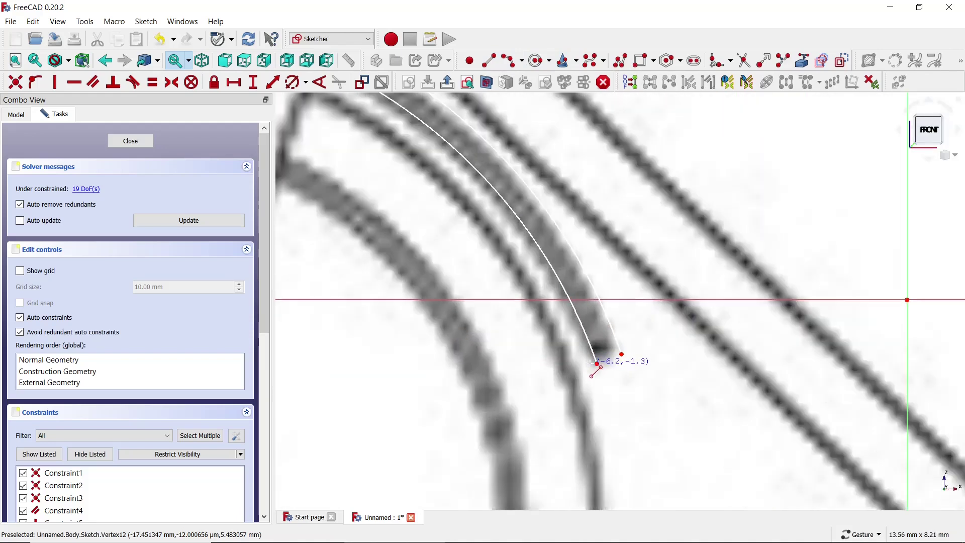
pyautogui.click(597, 363)
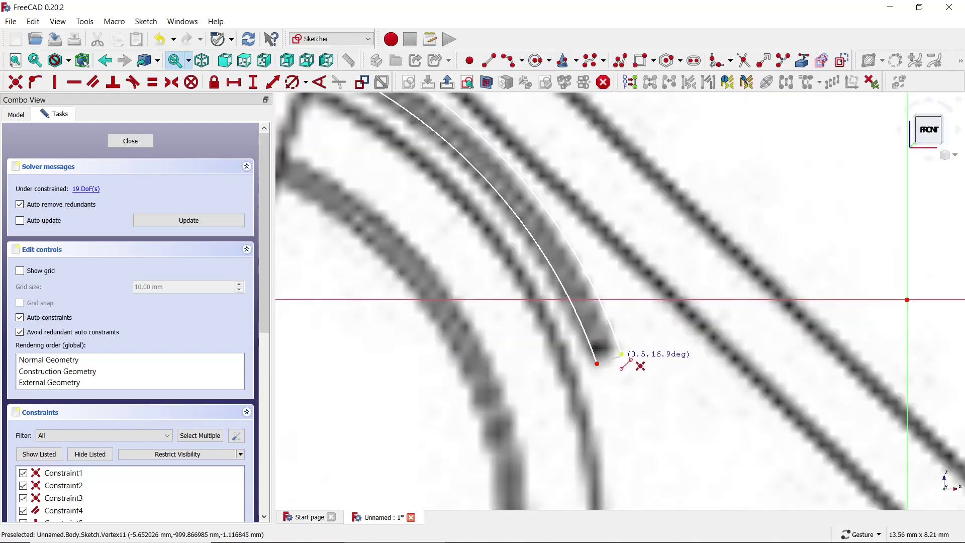
pyautogui.click(622, 355)
pyautogui.scroll(-3, 624, 359)
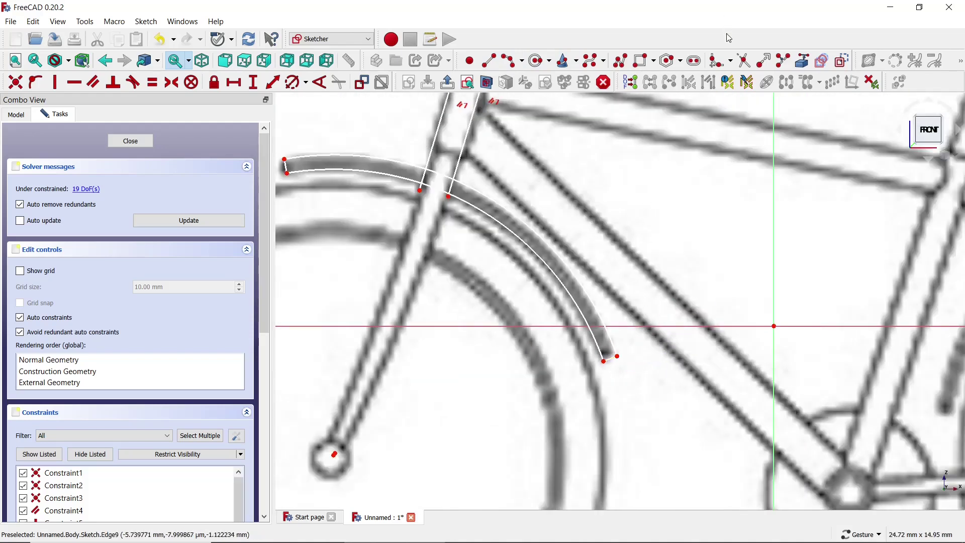
pyautogui.scroll(3, 452, 150)
pyautogui.scroll(1, 402, 166)
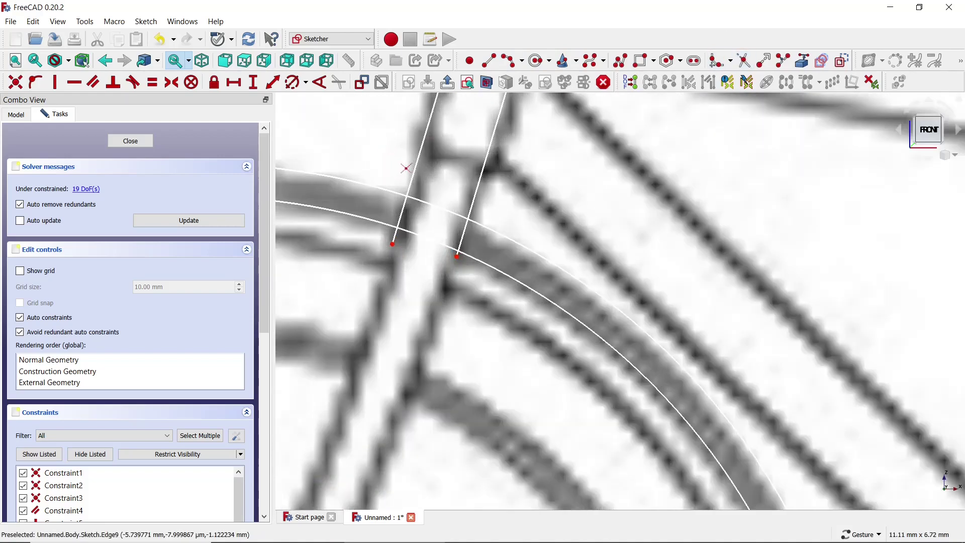
# Trim the fender arcs' overlapping pieces where they cross the fork
pyautogui.click(428, 203)
pyautogui.click(398, 242)
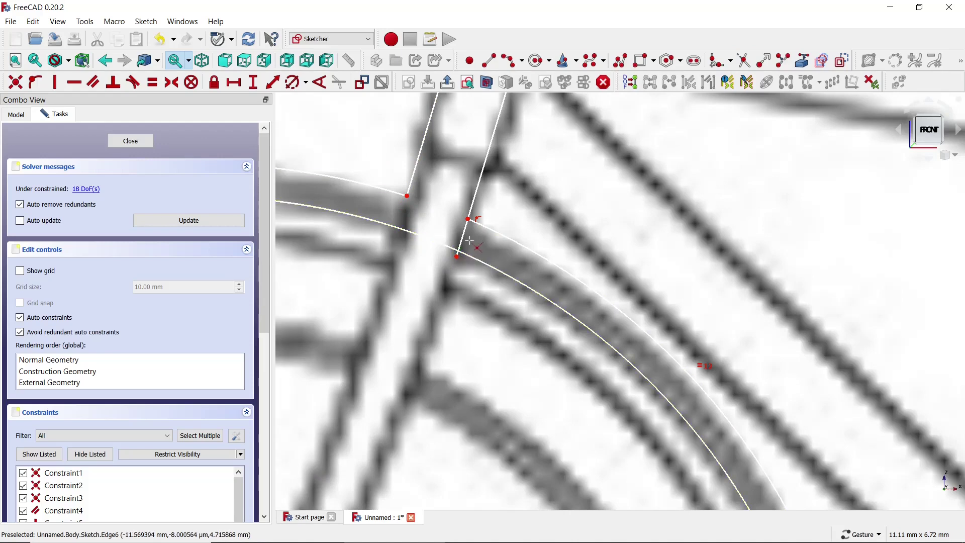
pyautogui.scroll(3, 459, 248)
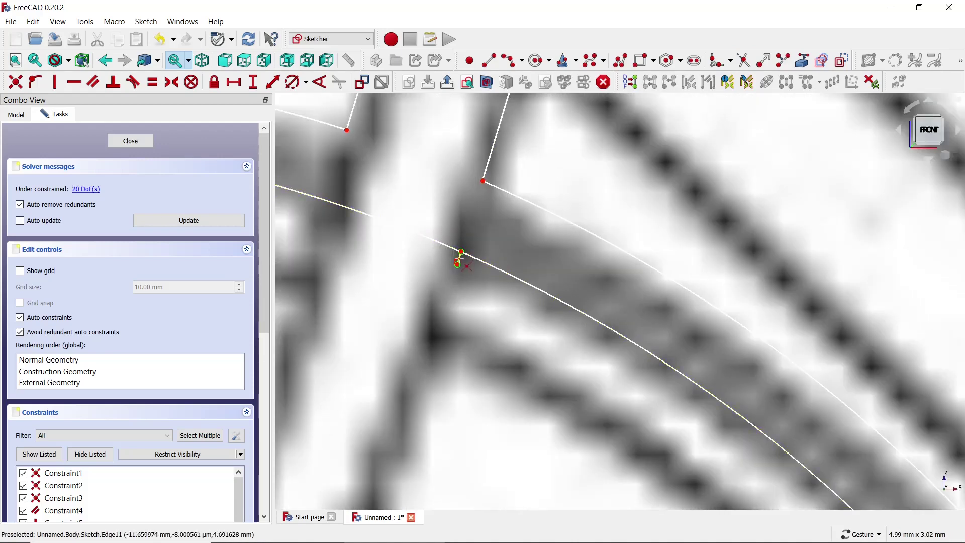
pyautogui.click(466, 264)
pyautogui.scroll(-3, 466, 265)
pyautogui.scroll(-4, 467, 264)
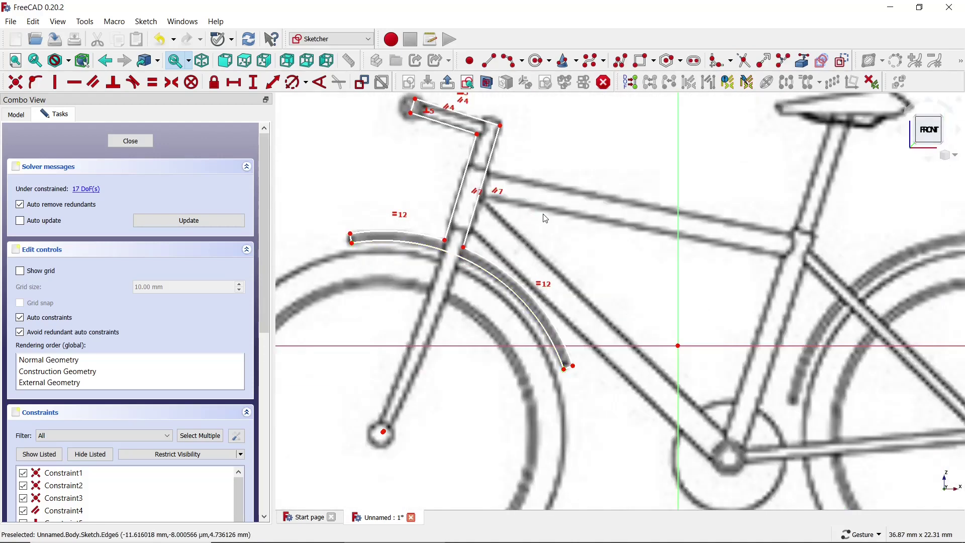
# Trace the top tube's two edges from head tube to seat tube and make them parallel
pyautogui.click(622, 64)
pyautogui.scroll(2, 483, 165)
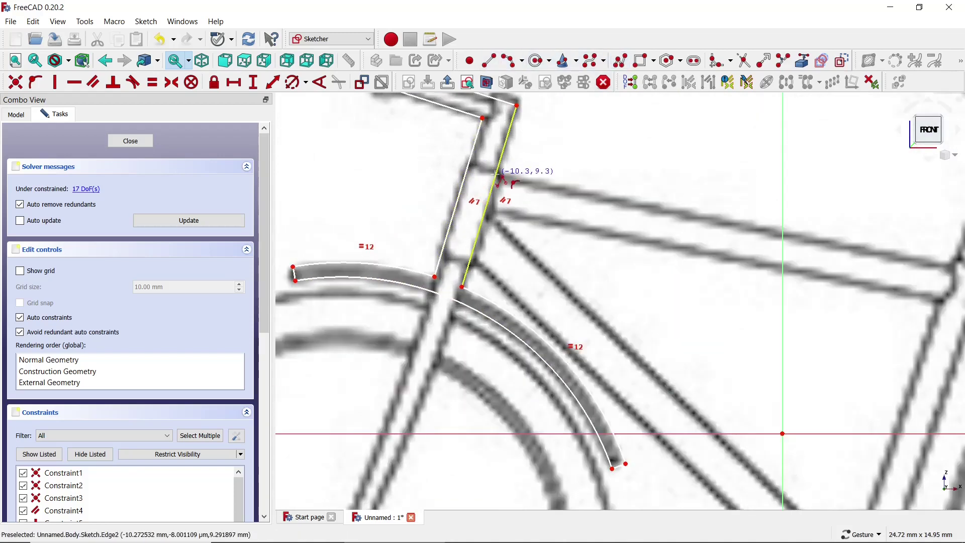
pyautogui.click(502, 175)
pyautogui.scroll(-3, 836, 215)
pyautogui.scroll(2, 802, 236)
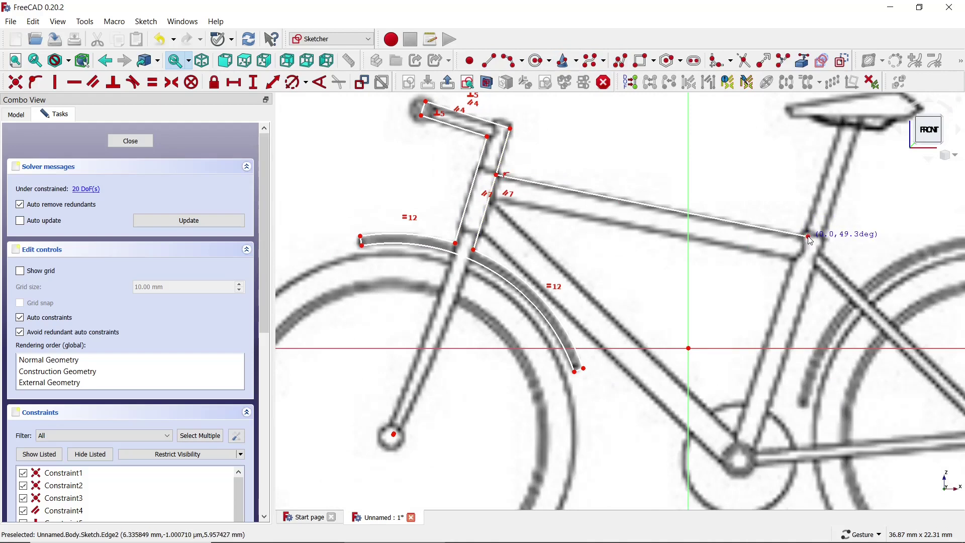
pyautogui.click(808, 235)
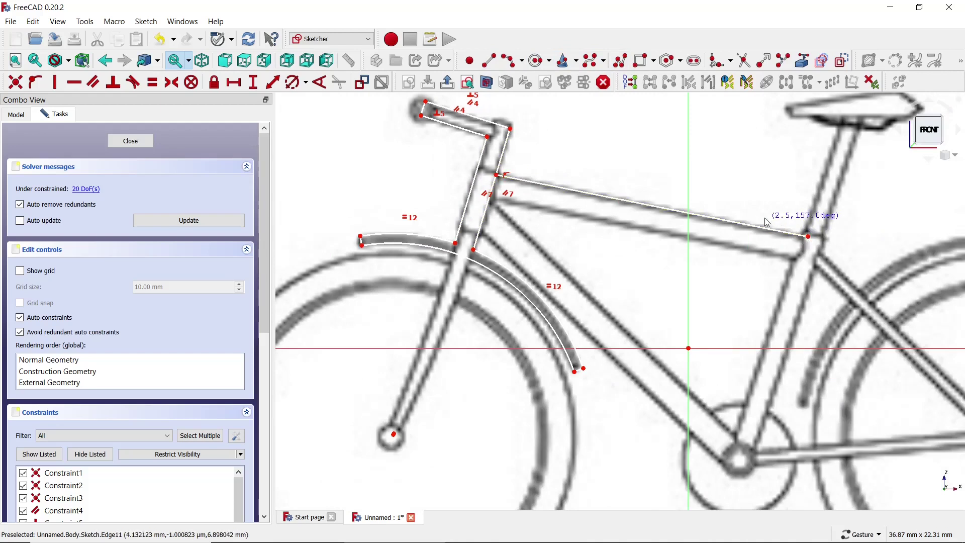
pyautogui.click(489, 61)
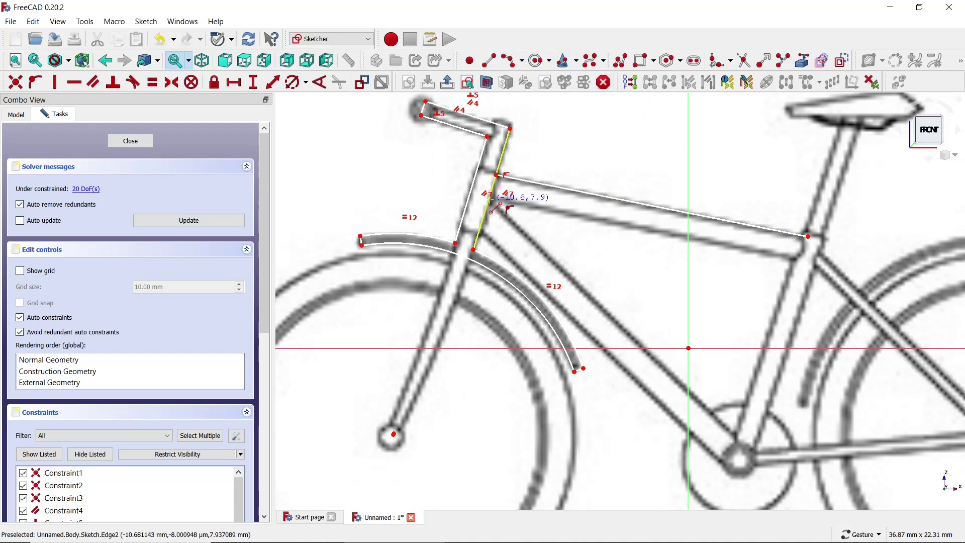
pyautogui.click(491, 212)
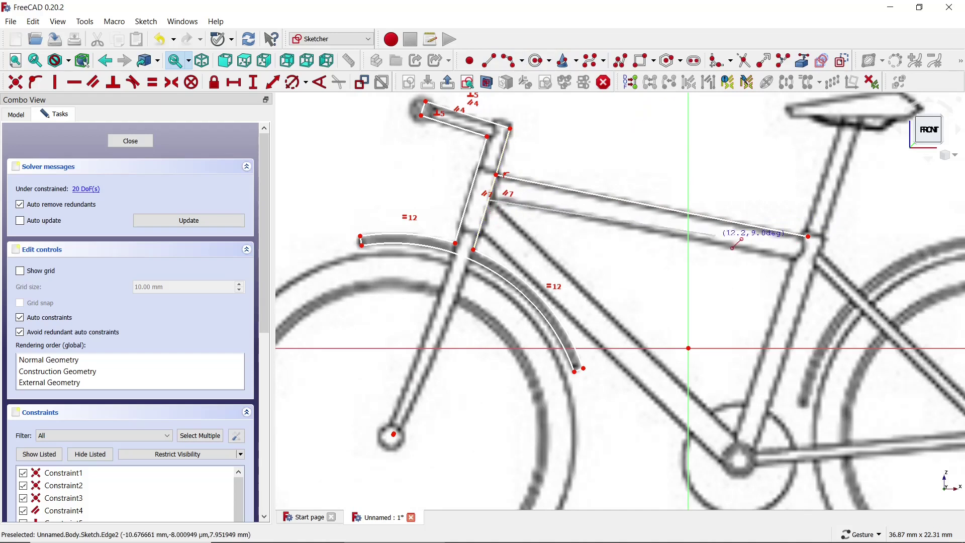
pyautogui.click(800, 264)
pyautogui.click(770, 230)
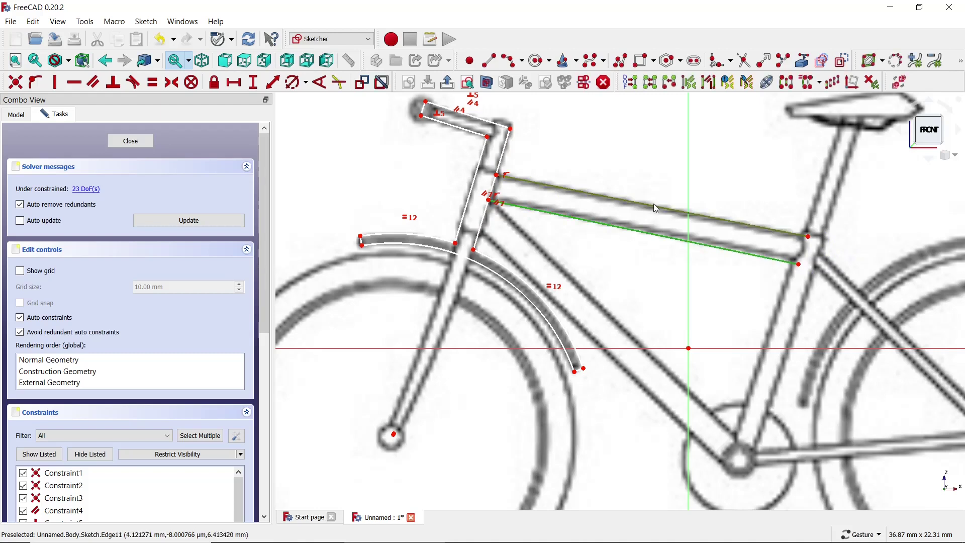
pyautogui.click(93, 82)
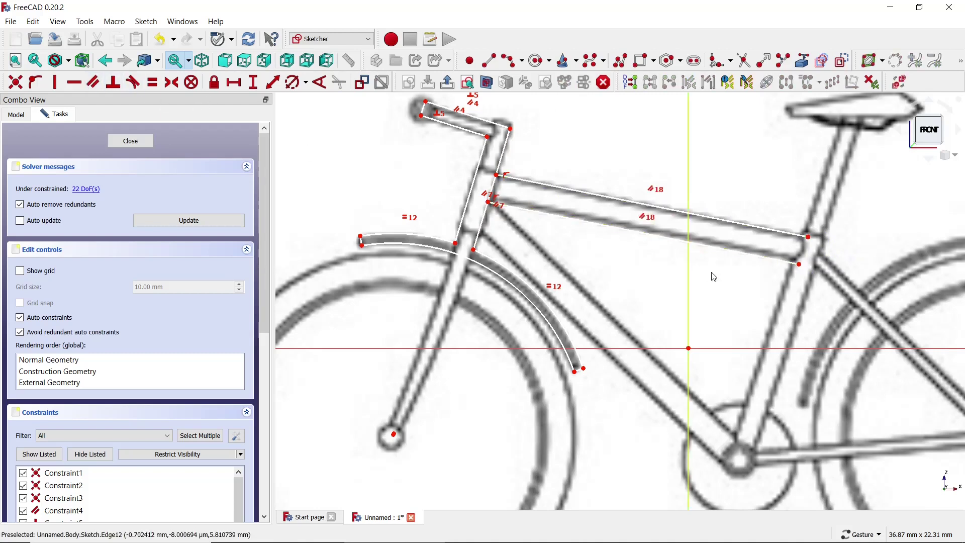
# Trace the down tube's two edges to the bottom bracket and make them parallel
pyautogui.click(489, 61)
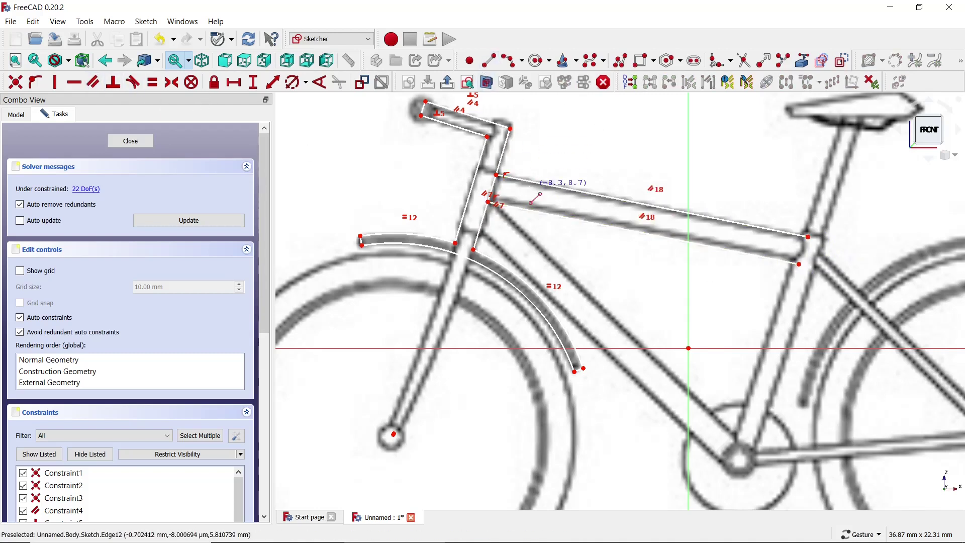
pyautogui.click(488, 202)
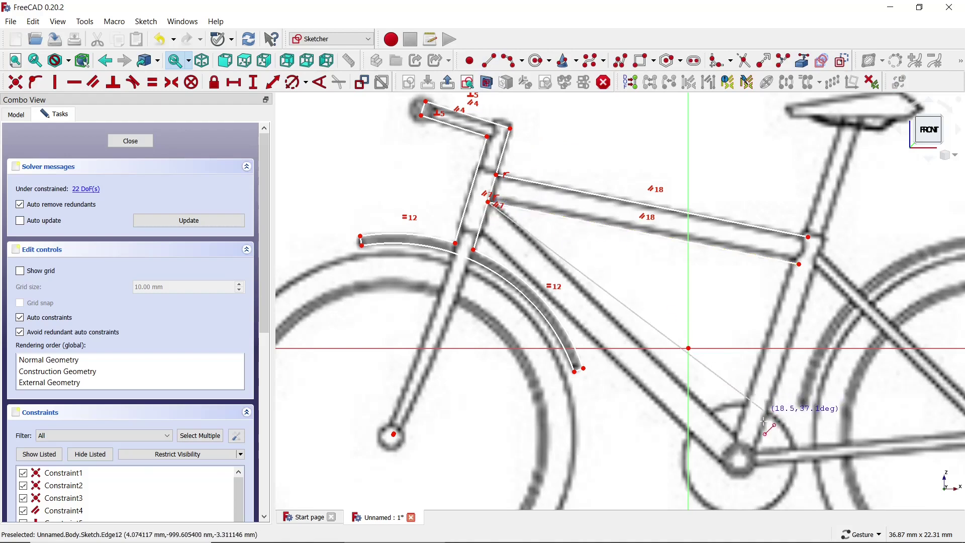
pyautogui.click(740, 440)
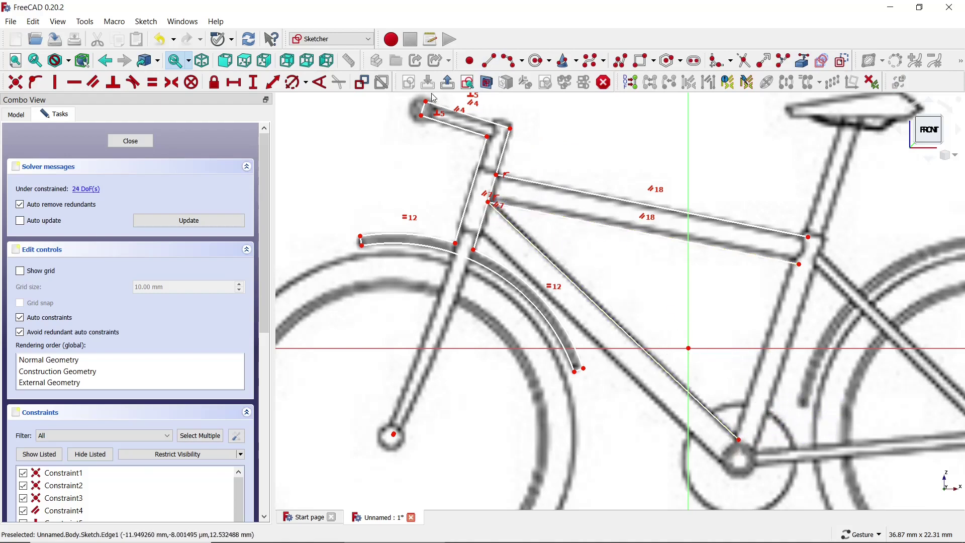
pyautogui.click(486, 64)
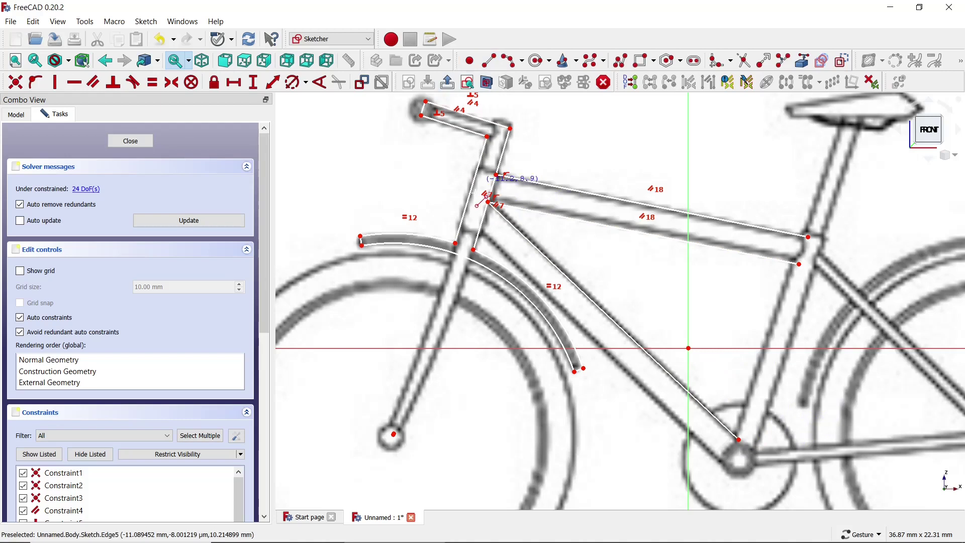
pyautogui.click(483, 233)
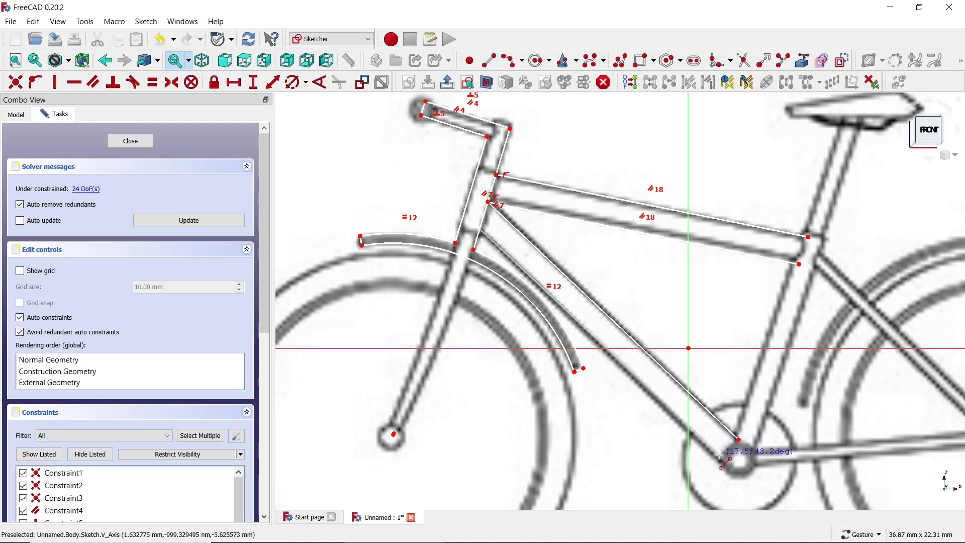
pyautogui.click(721, 458)
pyautogui.click(687, 390)
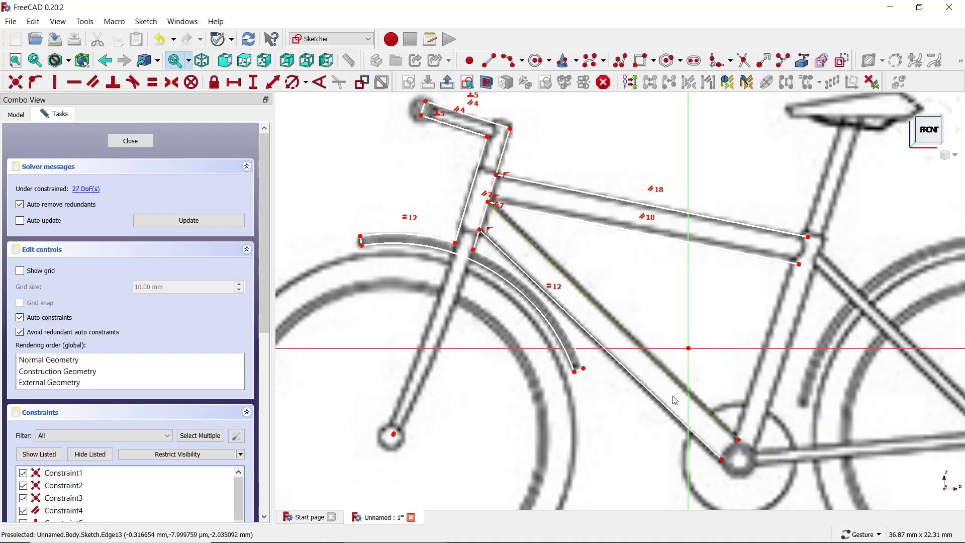
pyautogui.click(553, 299)
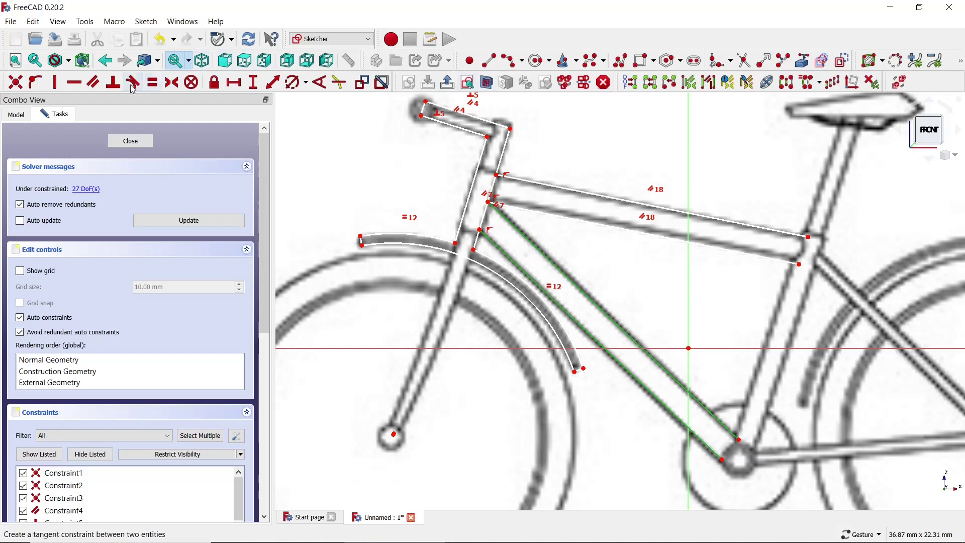
pyautogui.click(93, 82)
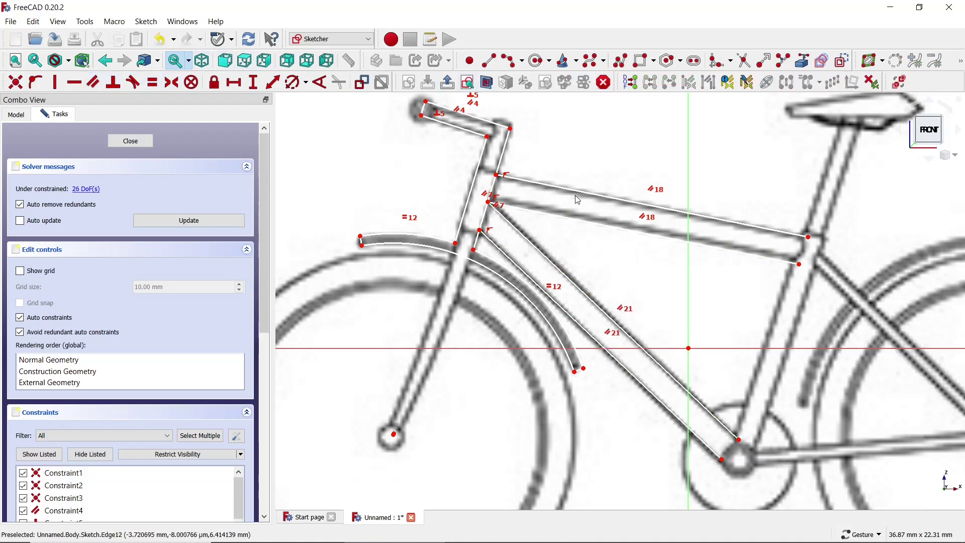
# Trim the leftover line segment at the head tube junction
pyautogui.click(745, 61)
pyautogui.scroll(1, 470, 174)
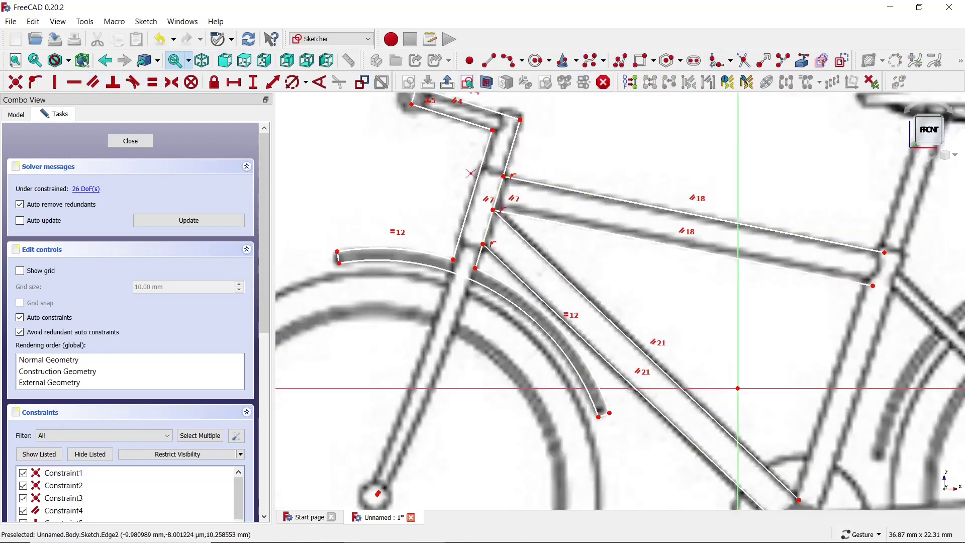
pyautogui.scroll(1, 470, 173)
pyautogui.click(506, 198)
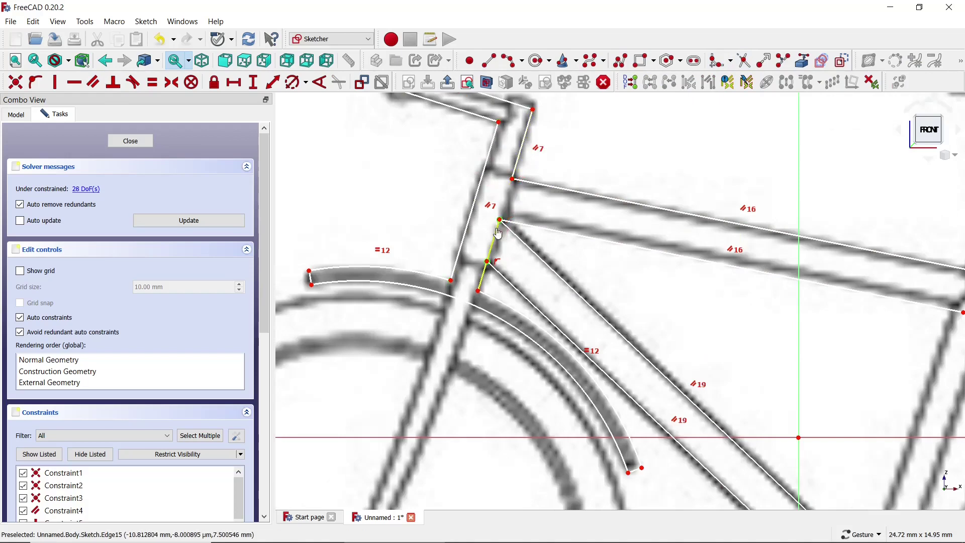
pyautogui.scroll(-2, 502, 222)
pyautogui.scroll(-2, 502, 222)
pyautogui.scroll(-2, 501, 222)
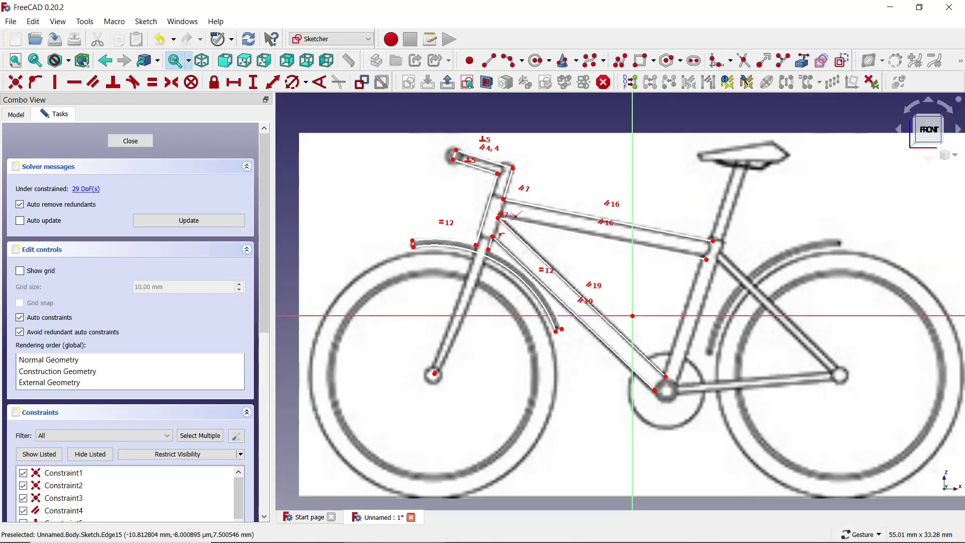
pyautogui.scroll(-1, 501, 221)
pyautogui.scroll(2, 728, 239)
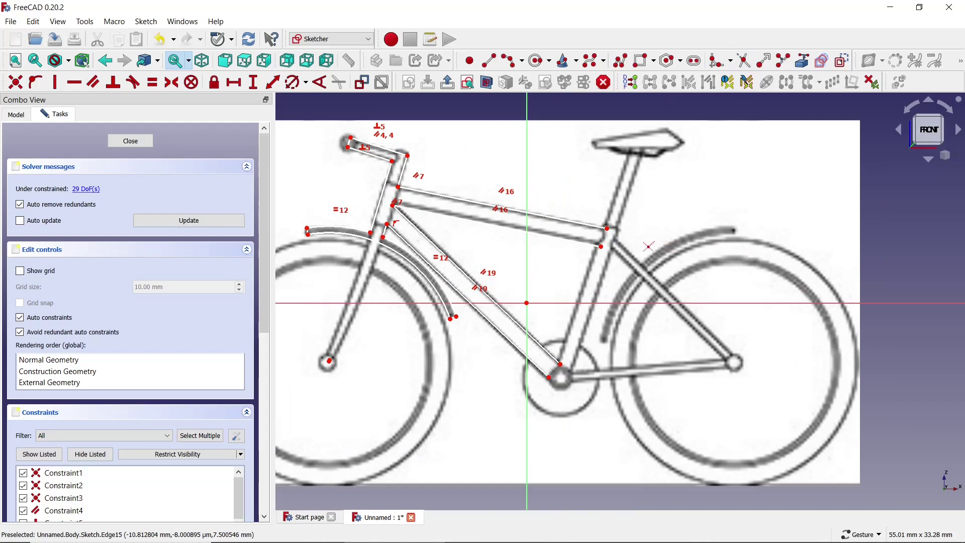
# Draw two seat-tube lines from saddle to bottom bracket and make them parallel
pyautogui.click(622, 64)
pyautogui.click(630, 151)
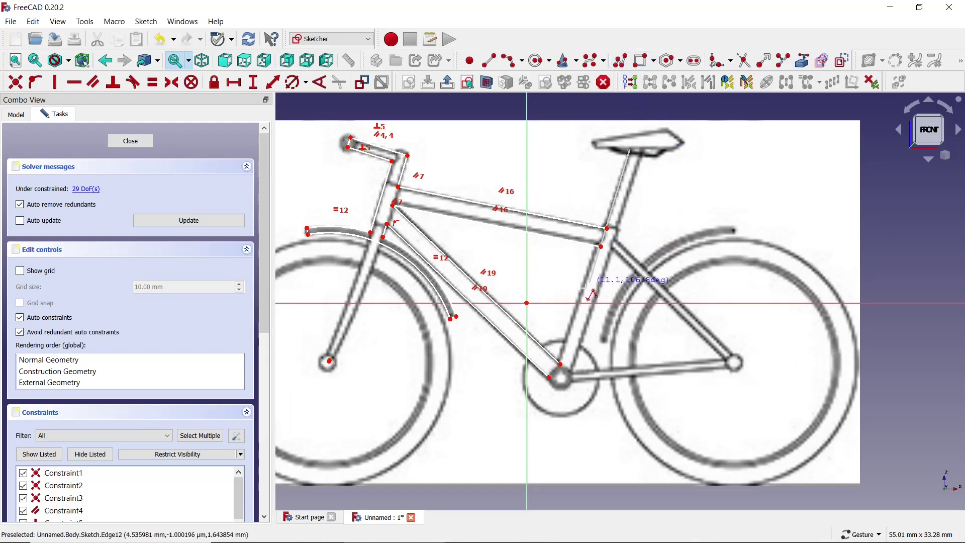
pyautogui.click(562, 363)
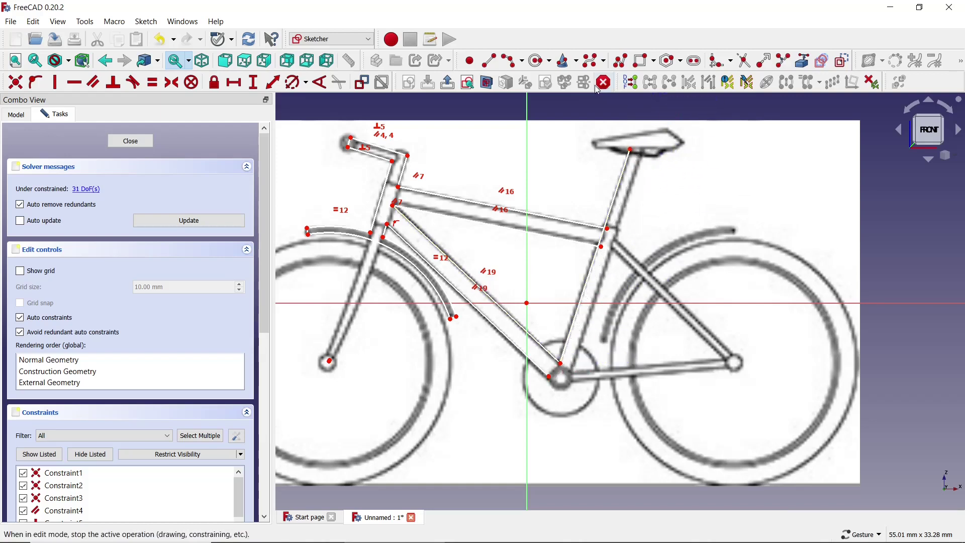
pyautogui.click(489, 60)
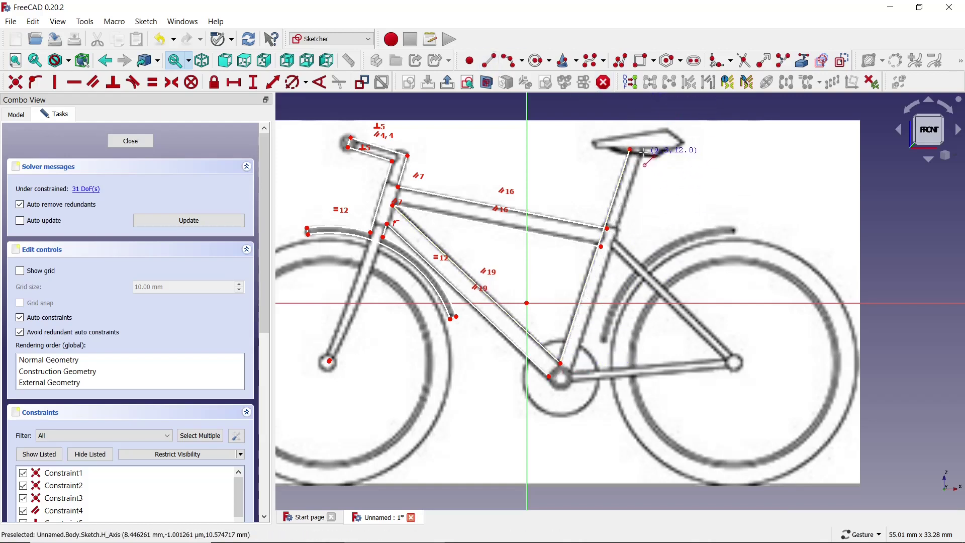
pyautogui.click(643, 151)
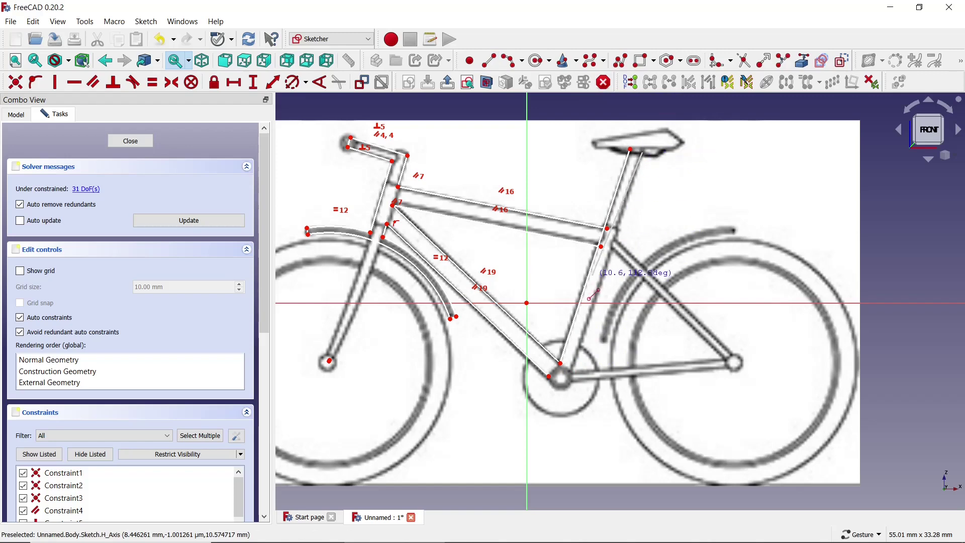
pyautogui.click(572, 372)
pyautogui.scroll(2, 657, 143)
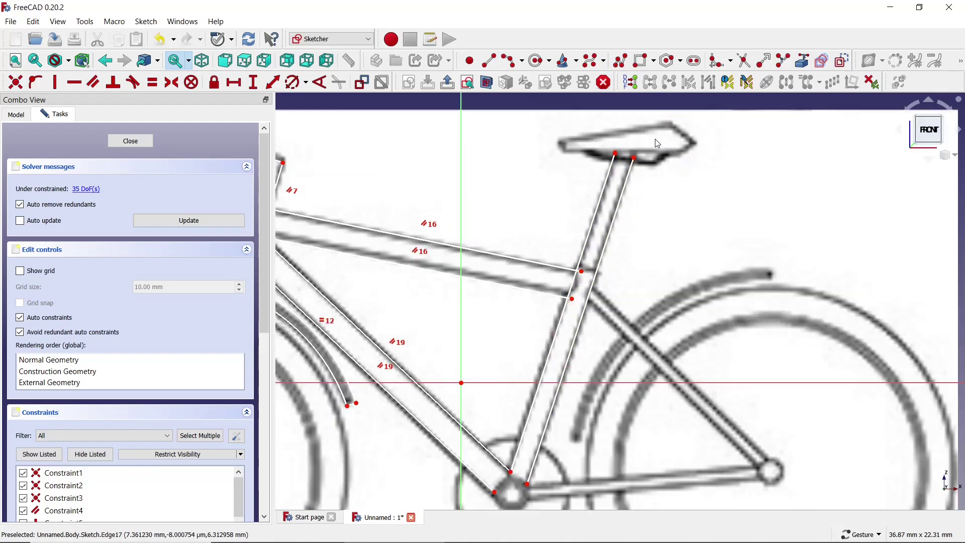
pyautogui.click(601, 197)
pyautogui.click(617, 214)
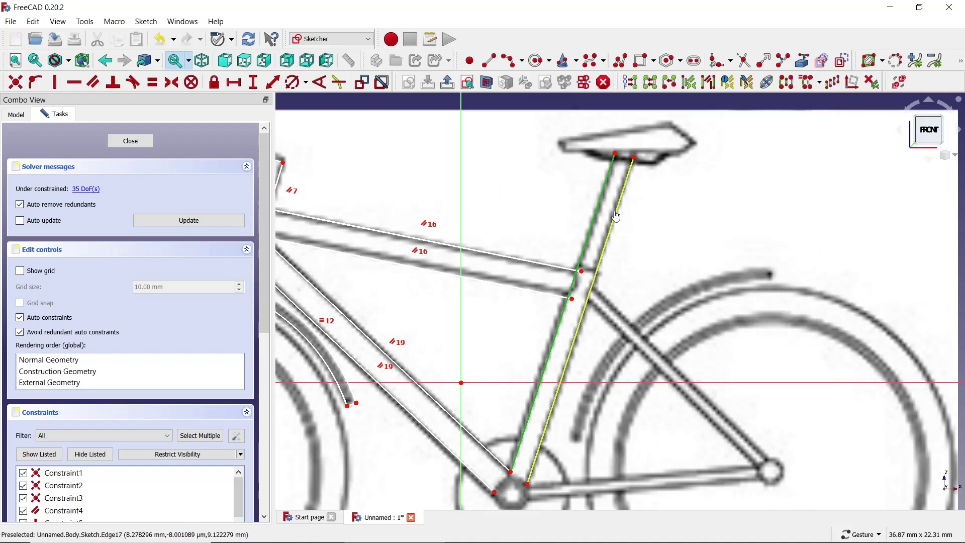
pyautogui.click(94, 82)
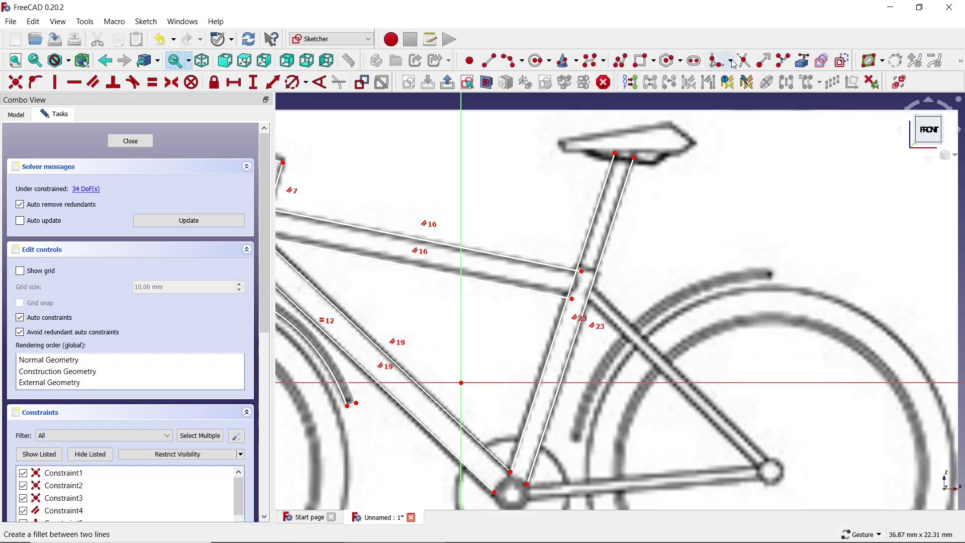
# Trim the excess seat-tube edge at the top-tube junction
pyautogui.scroll(3, 574, 249)
pyautogui.scroll(1, 578, 282)
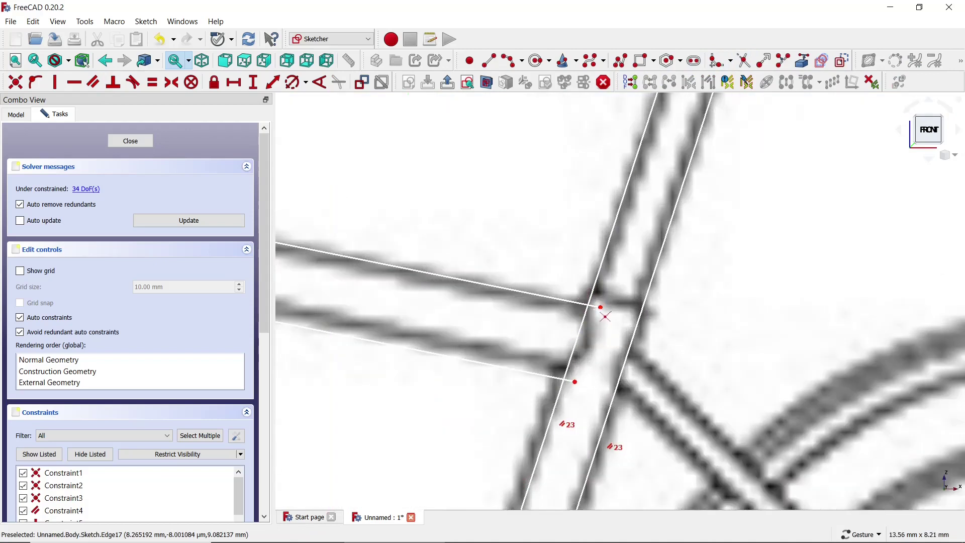
pyautogui.click(585, 324)
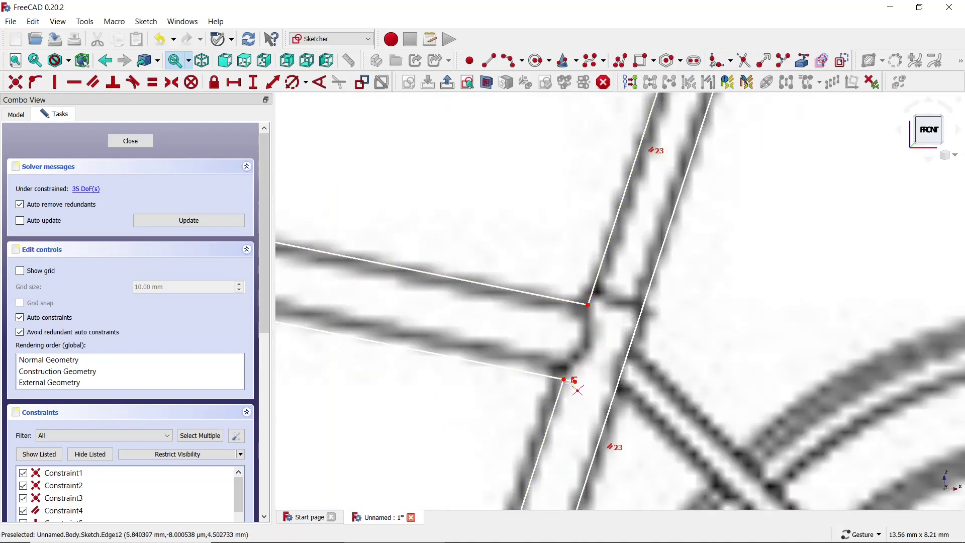
pyautogui.scroll(-6, 573, 385)
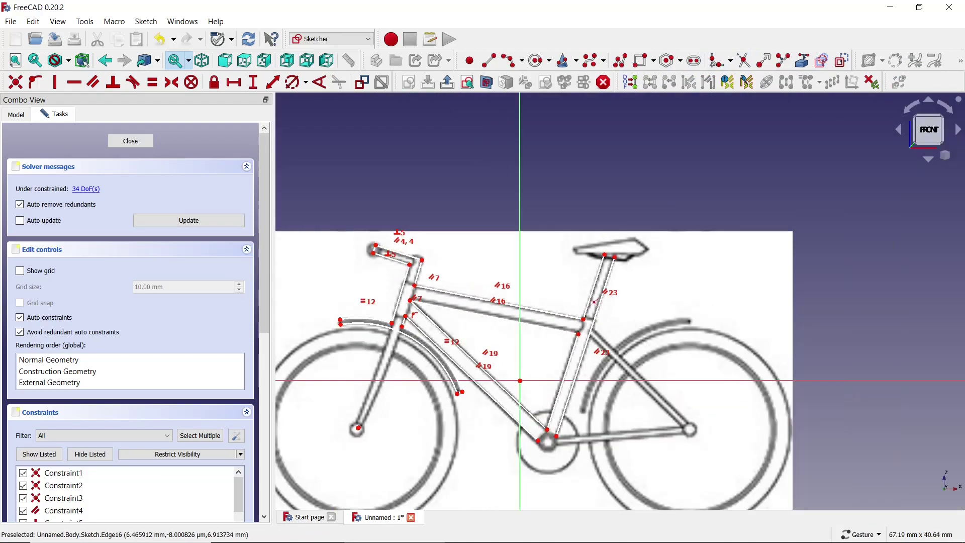
pyautogui.scroll(-1, 569, 352)
pyautogui.scroll(2, 533, 441)
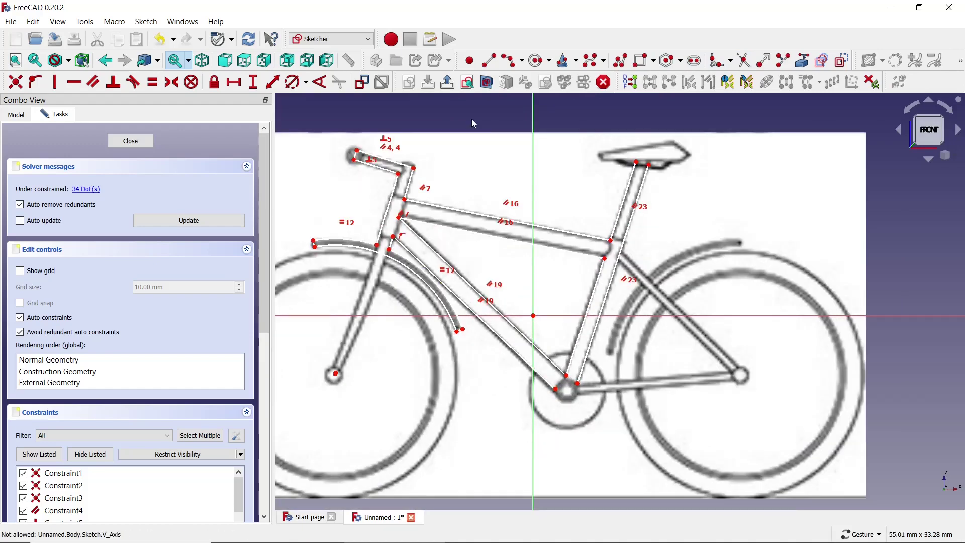
# Draw a circle centred on the bottom bracket
pyautogui.click(538, 60)
pyautogui.scroll(3, 568, 397)
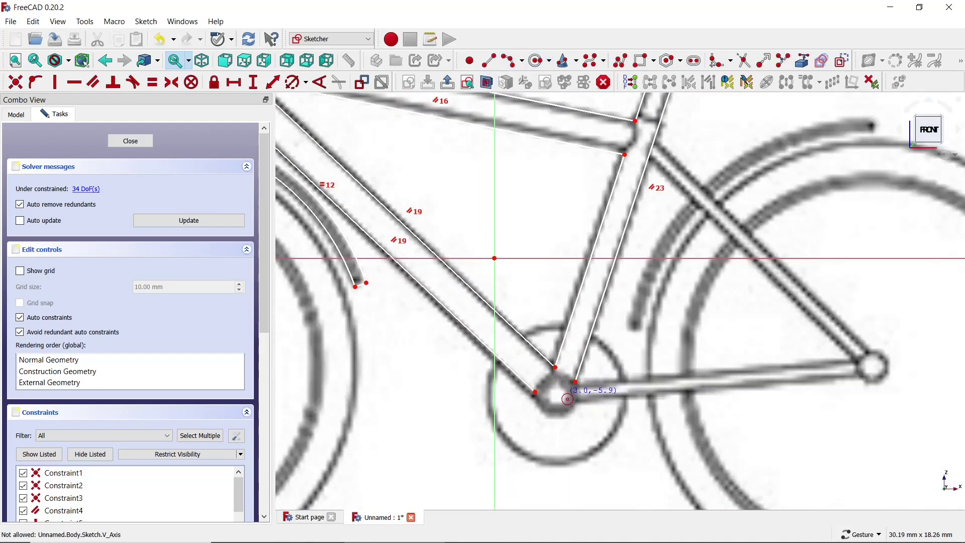
pyautogui.click(554, 396)
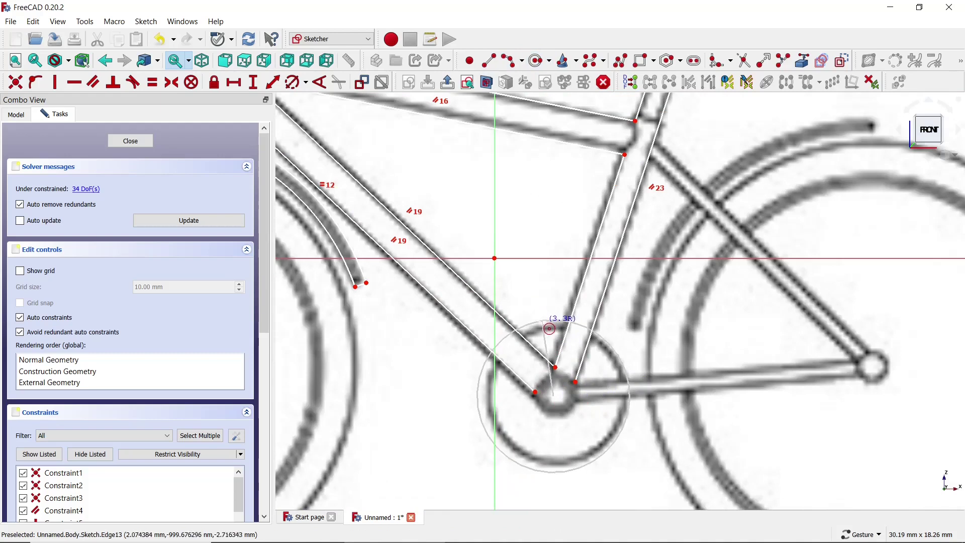
pyautogui.click(550, 330)
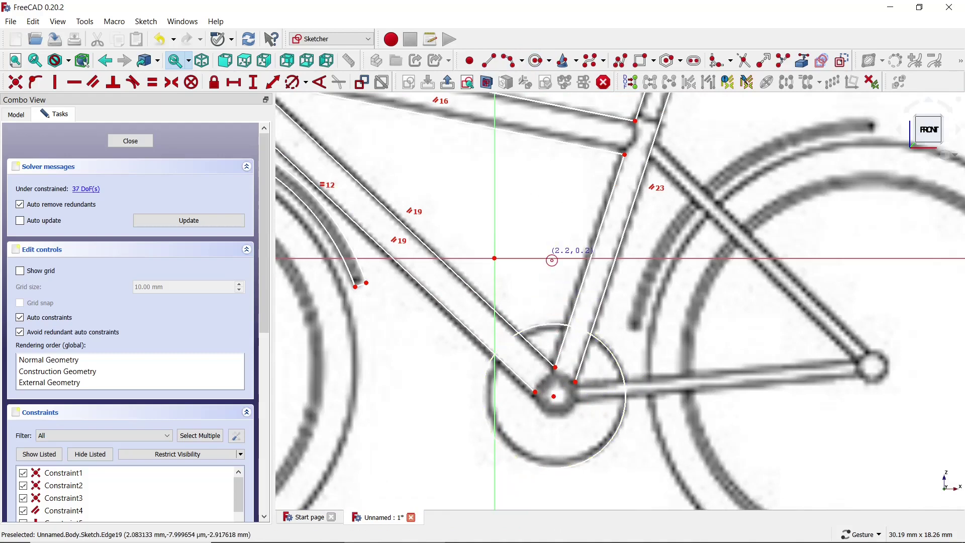
# Trim the seat-tube and down-tube ends and the inner arc back to the bottom-bracket circle
pyautogui.click(741, 59)
pyautogui.click(563, 347)
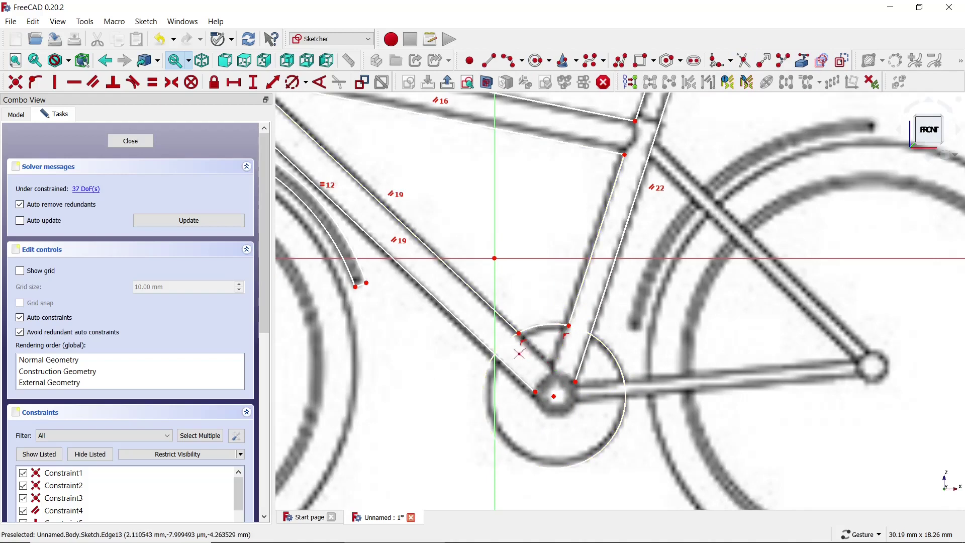
pyautogui.click(745, 61)
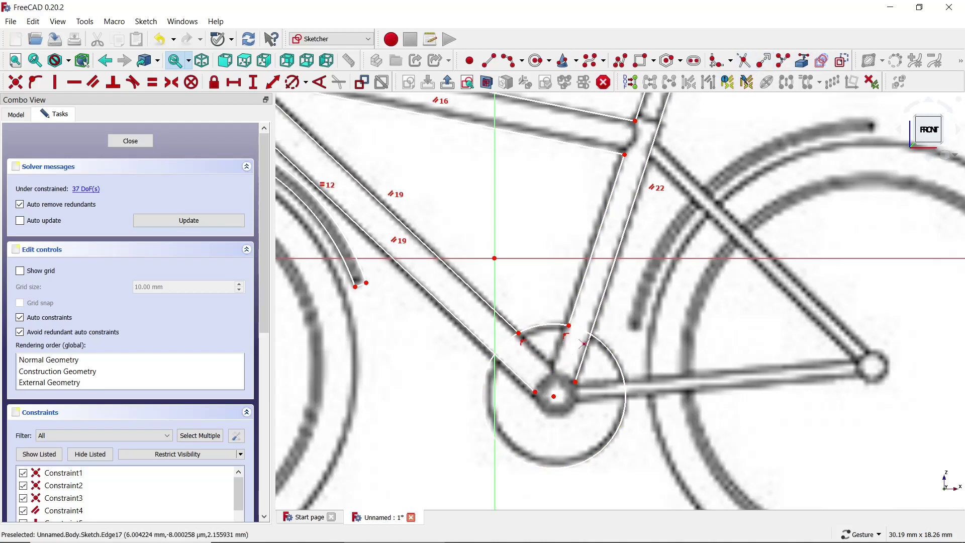
pyautogui.click(584, 356)
pyautogui.click(520, 342)
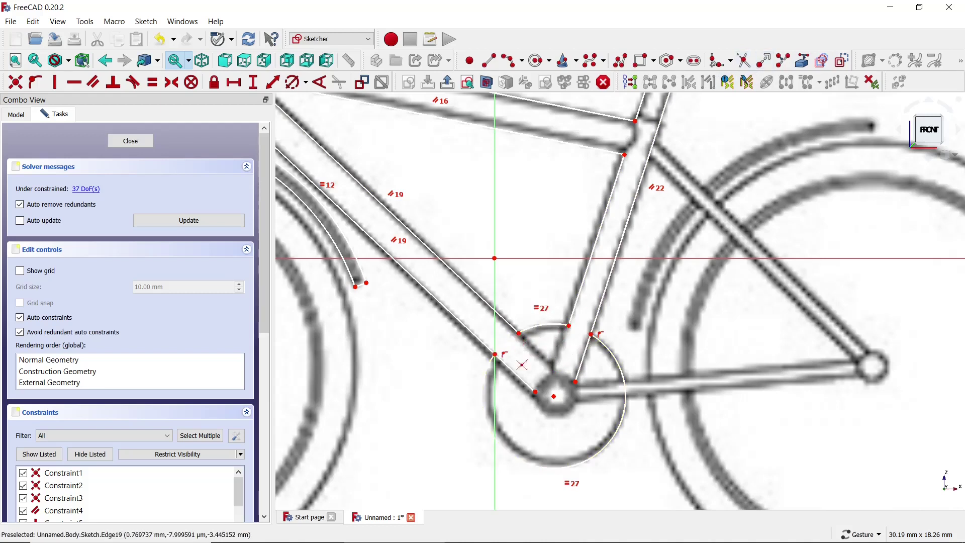
pyautogui.click(517, 374)
pyautogui.click(582, 362)
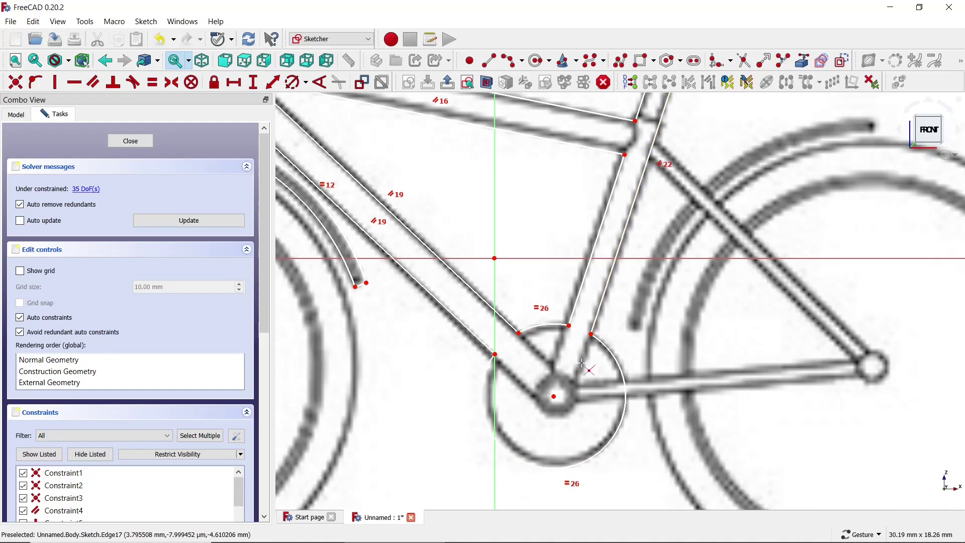
pyautogui.scroll(-3, 579, 356)
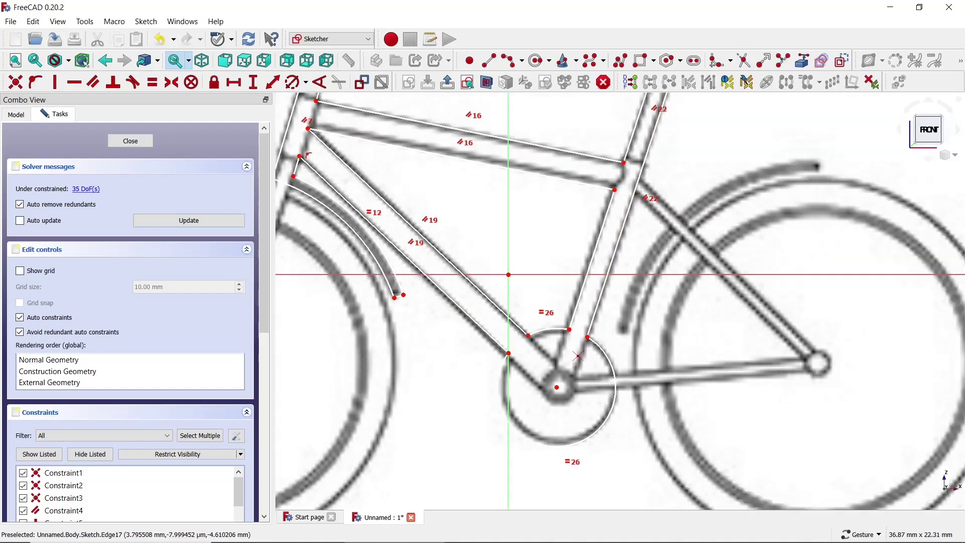
pyautogui.scroll(1, 800, 274)
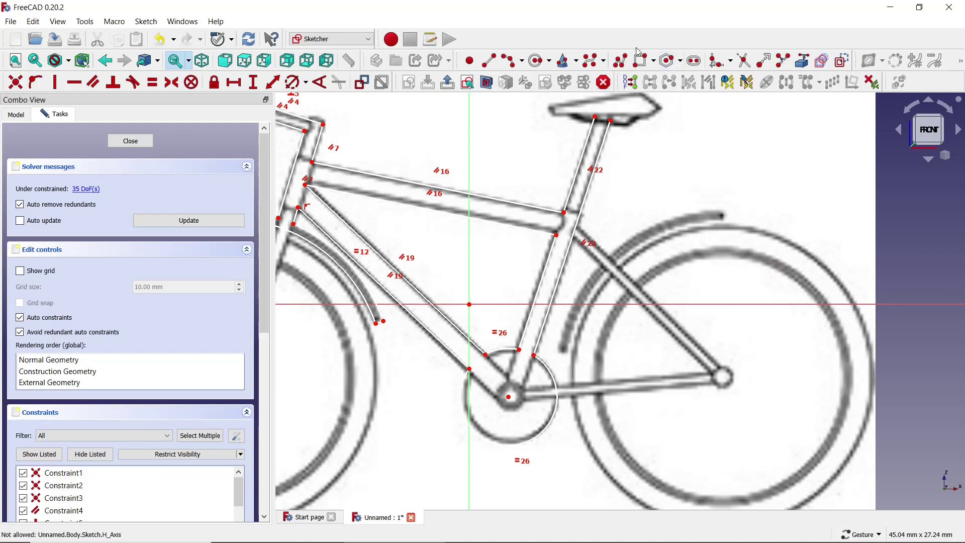
# Draw two seat-stay lines from the seat tube toward the rear wheel, constrained parallel
pyautogui.click(497, 65)
pyautogui.scroll(1, 694, 221)
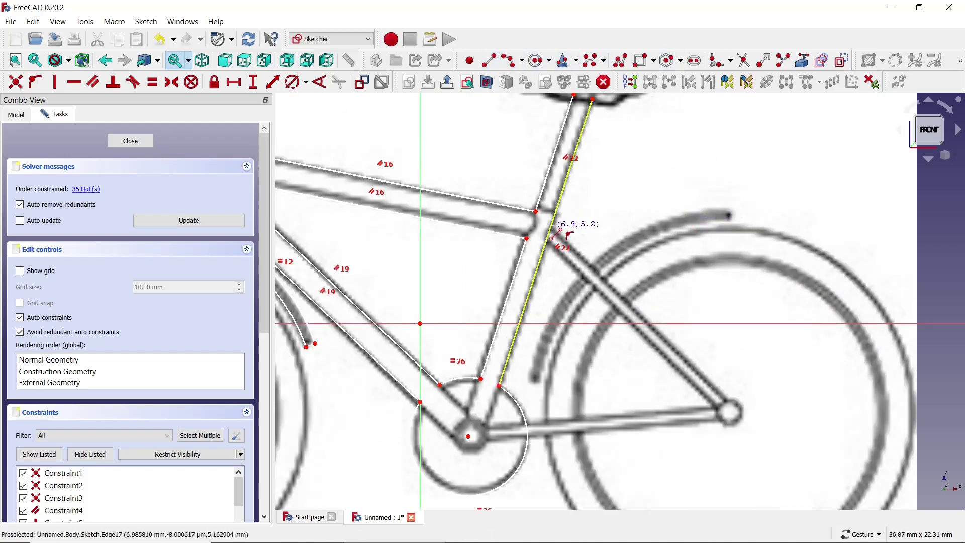
pyautogui.click(551, 226)
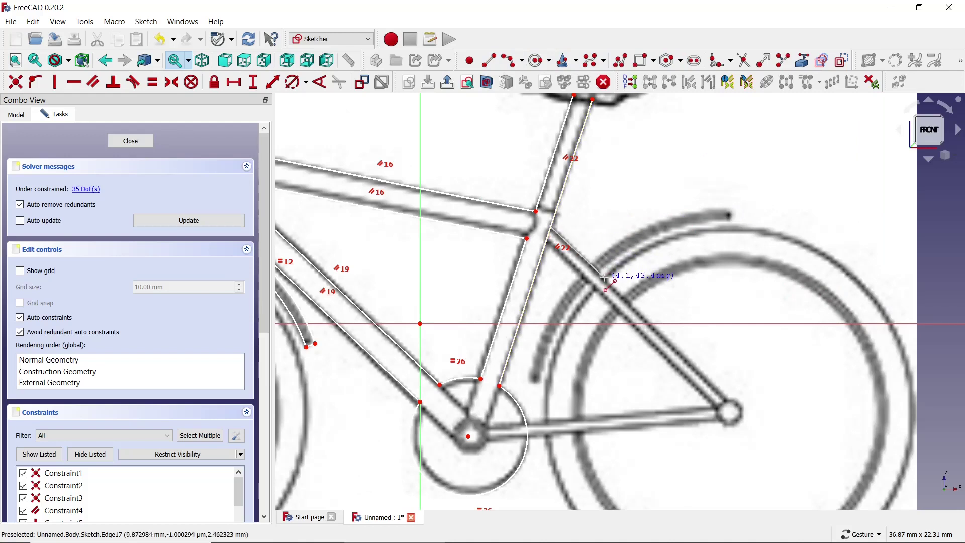
pyautogui.click(605, 277)
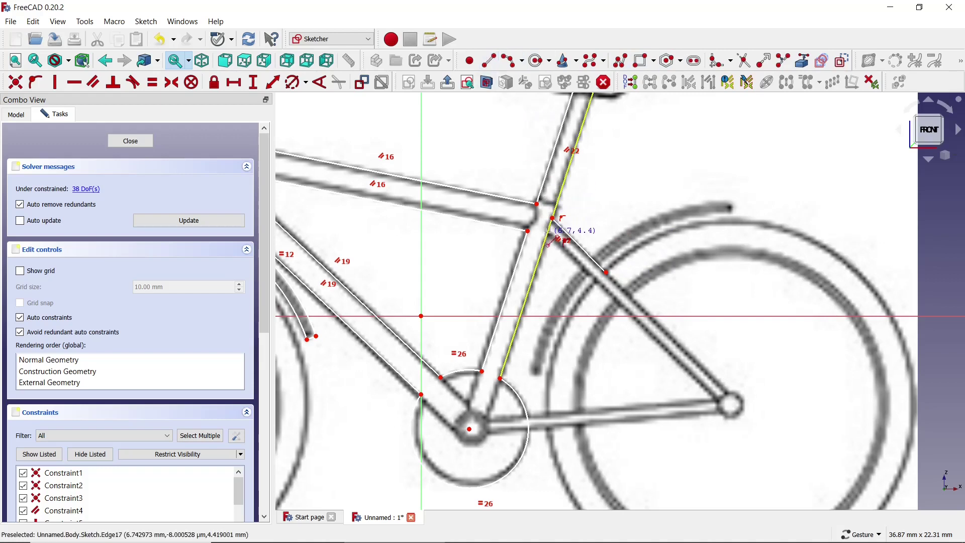
pyautogui.click(549, 231)
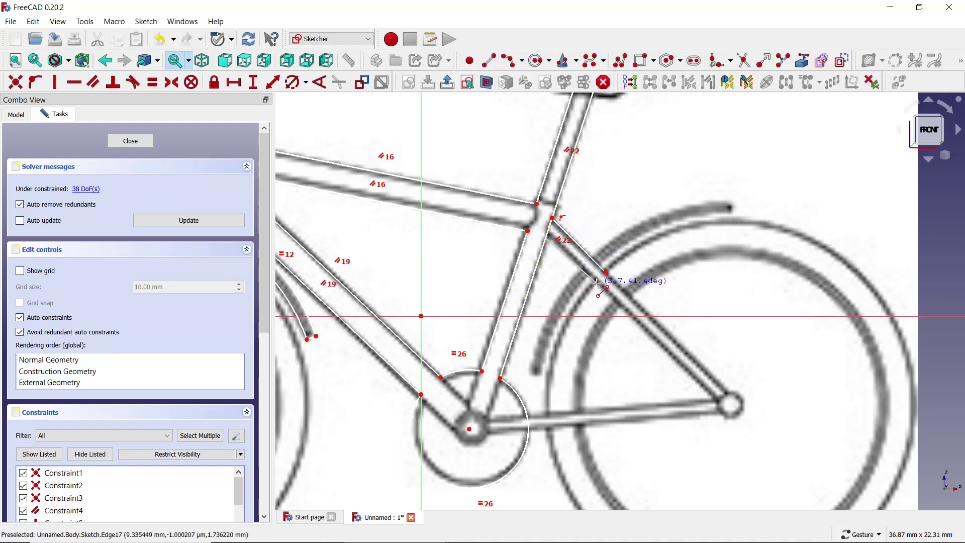
pyautogui.click(597, 282)
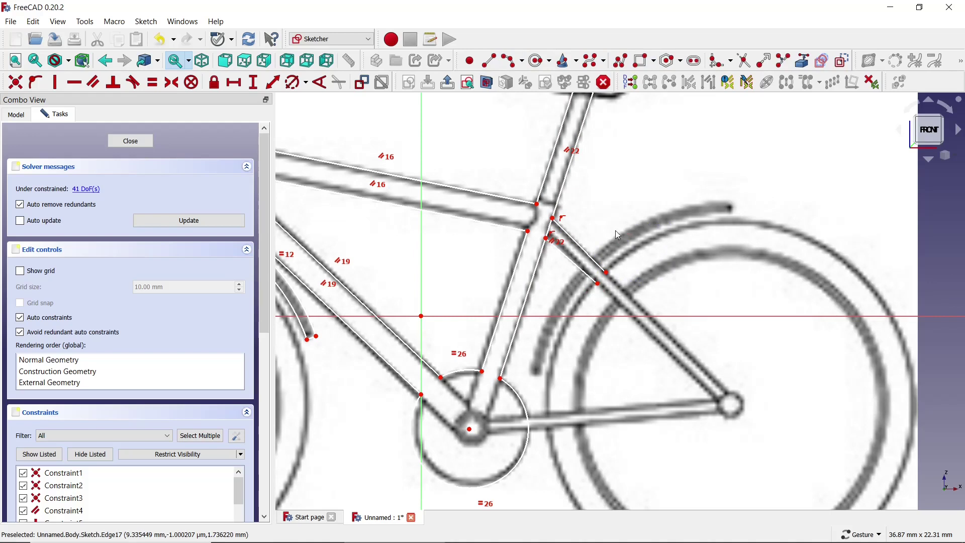
pyautogui.click(587, 257)
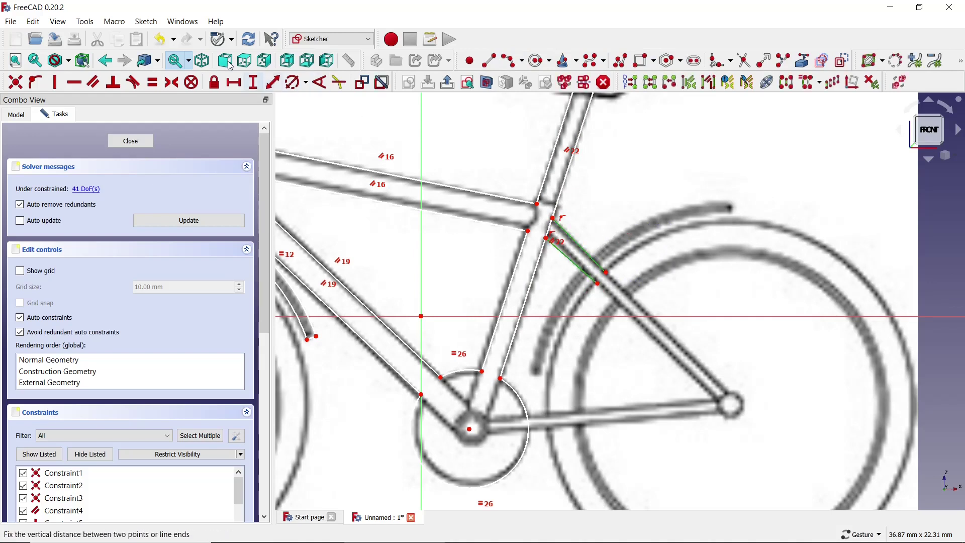
pyautogui.click(92, 80)
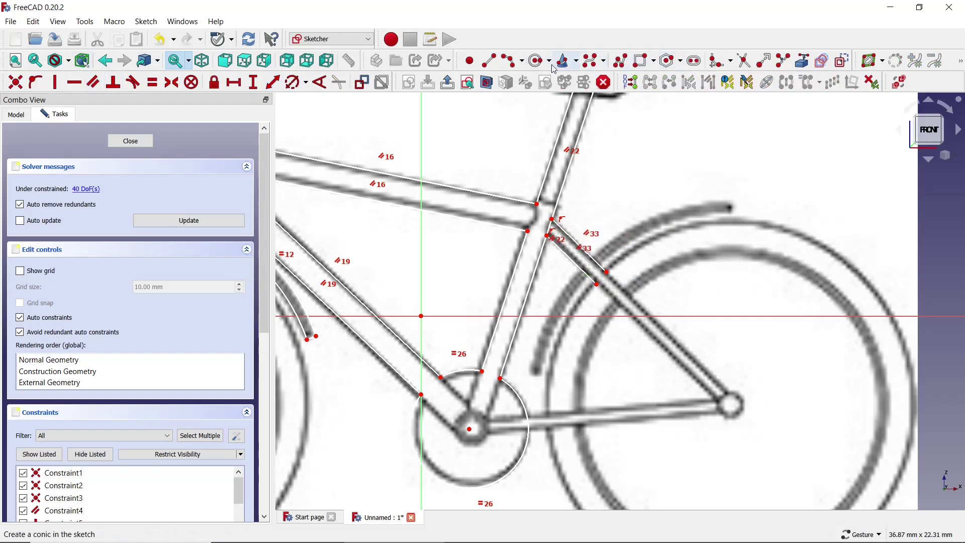
# Draw concentric arcs centred in the rear wheel along the rear fender
pyautogui.click(514, 61)
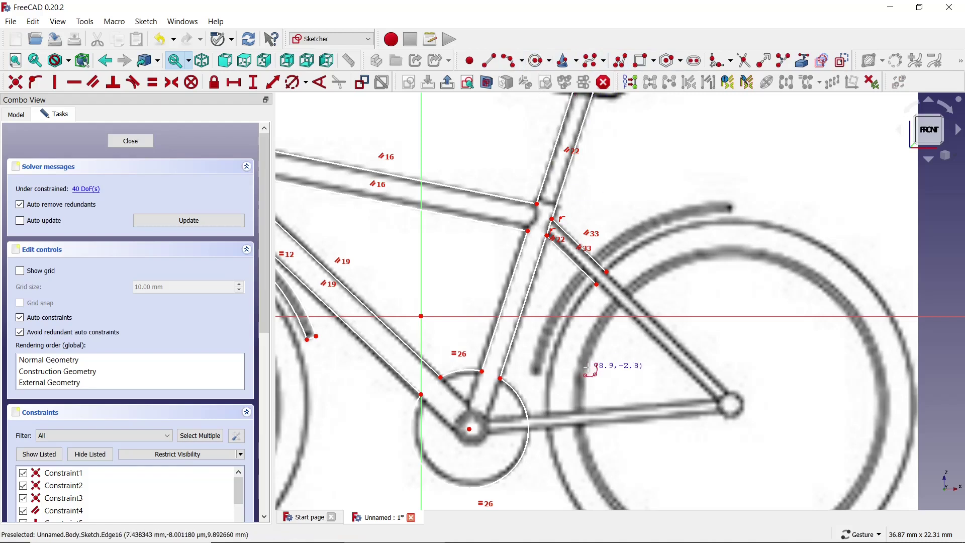
pyautogui.click(637, 298)
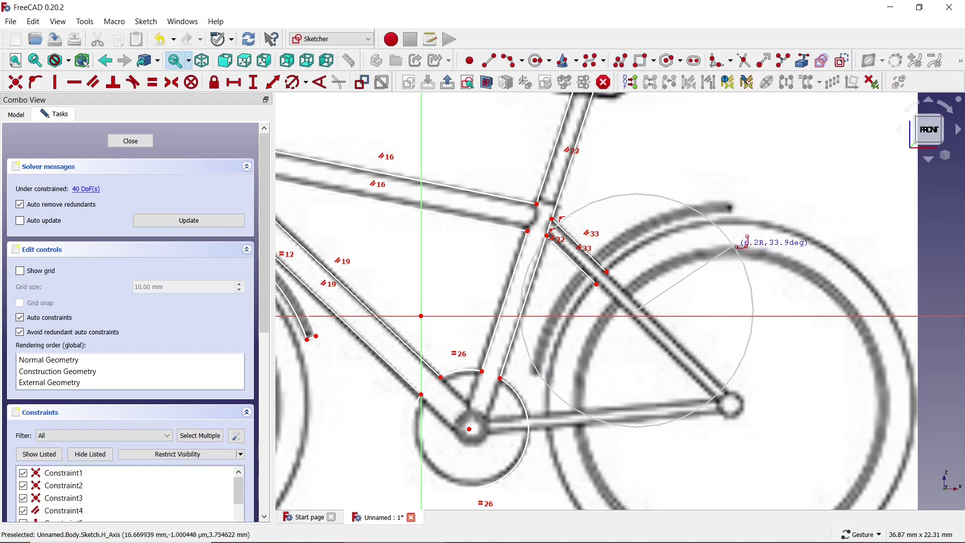
pyautogui.click(742, 216)
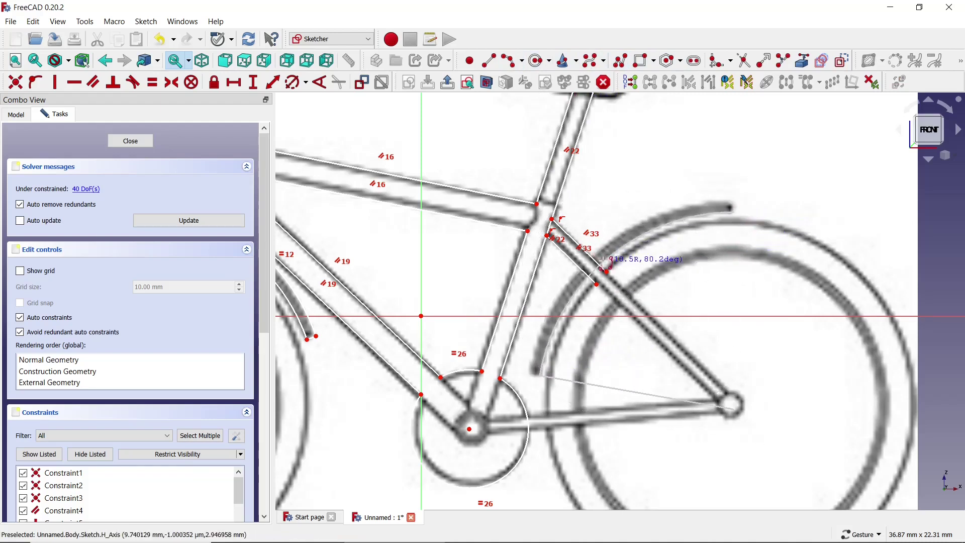
pyautogui.click(540, 376)
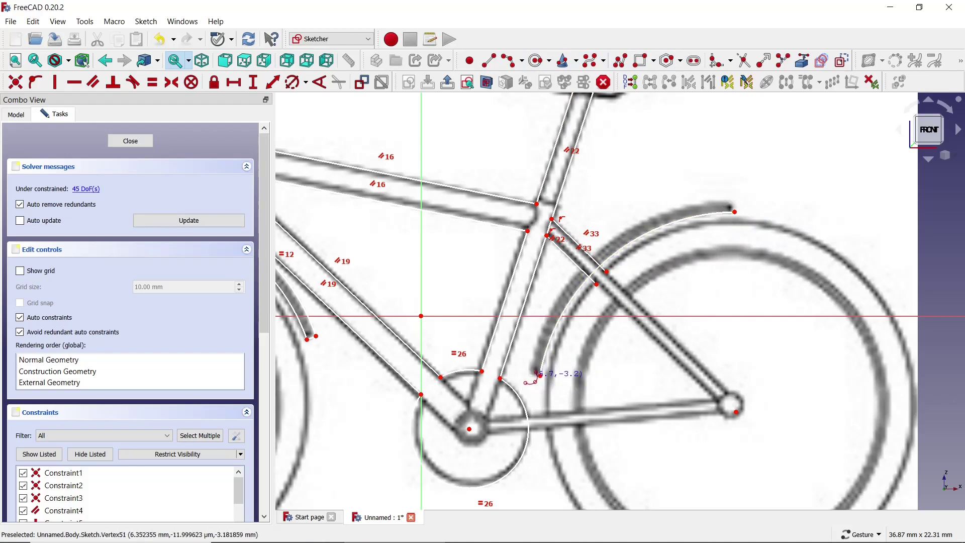
pyautogui.click(632, 288)
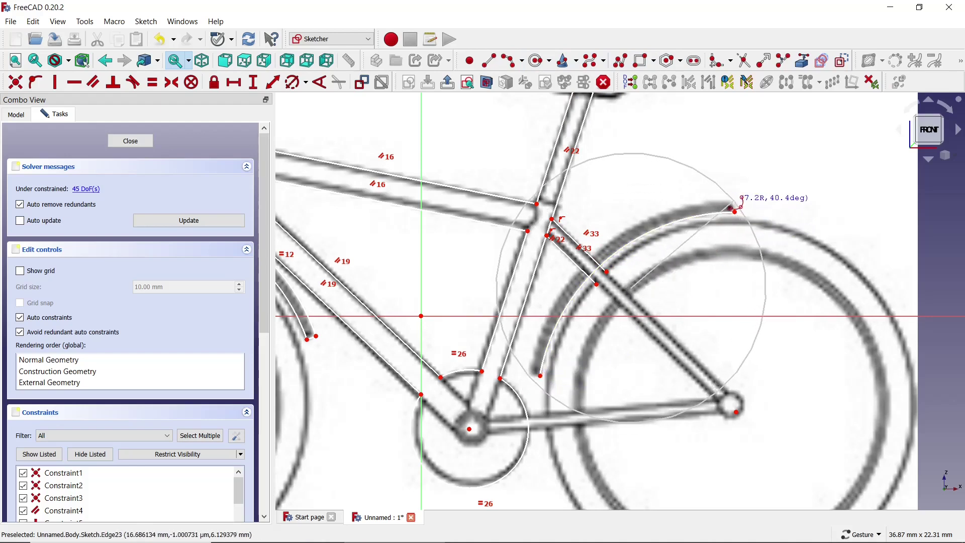
pyautogui.click(741, 204)
pyautogui.click(529, 376)
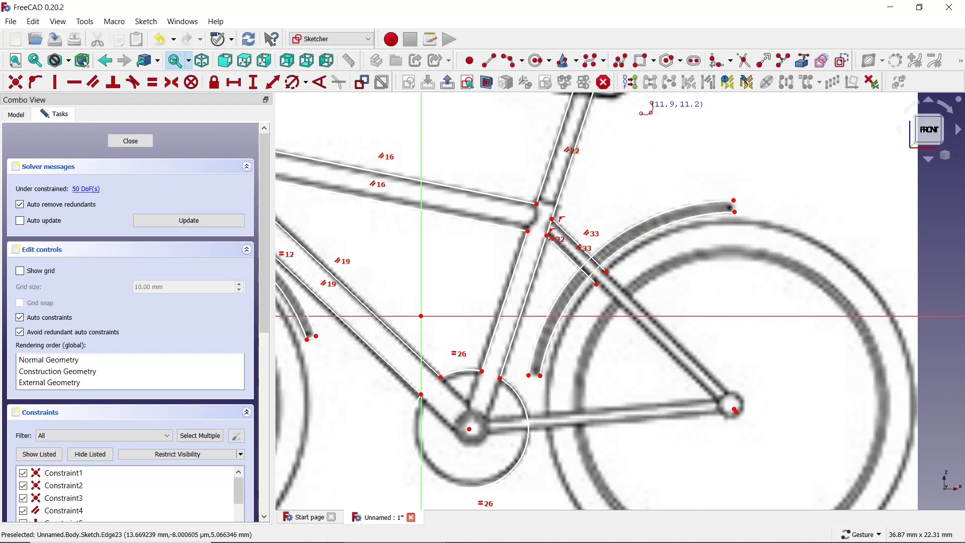
# Close the rear fender's top and bottom ends with short lines
pyautogui.click(481, 64)
pyautogui.scroll(3, 740, 201)
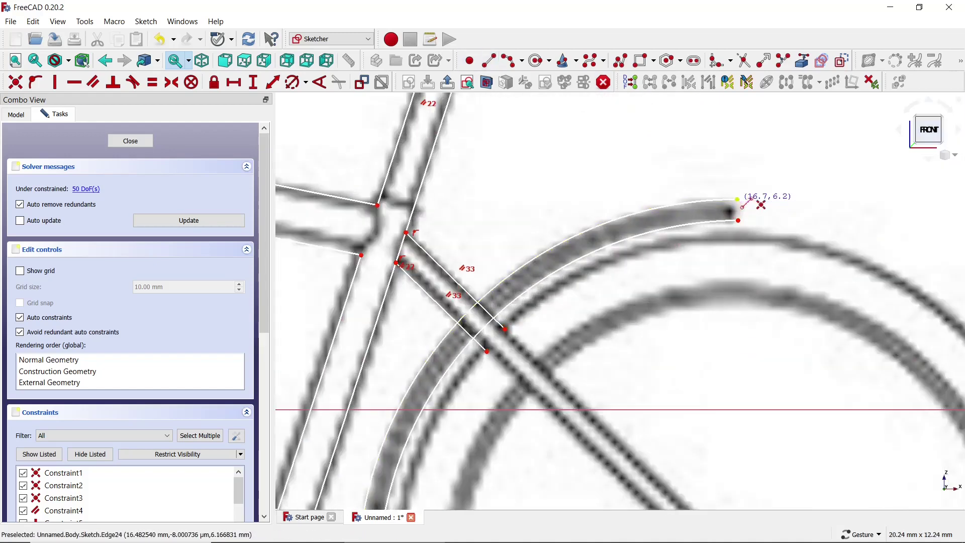
pyautogui.click(740, 201)
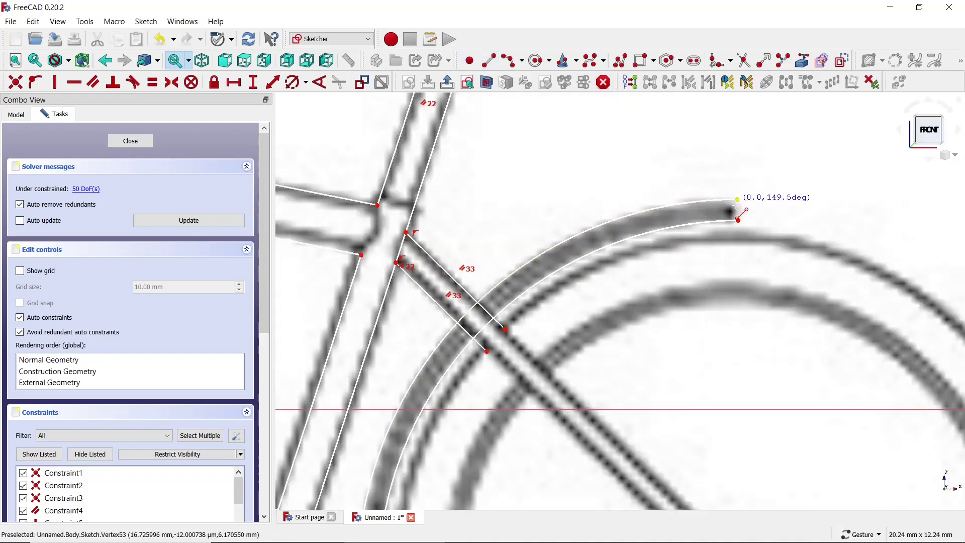
pyautogui.click(739, 222)
pyautogui.scroll(-2, 729, 221)
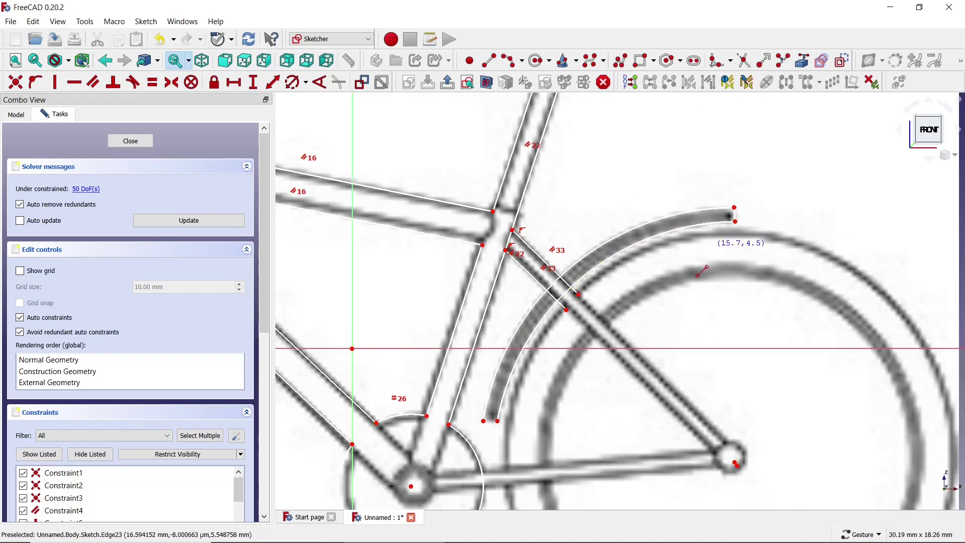
pyautogui.scroll(2, 443, 403)
pyautogui.scroll(2, 497, 410)
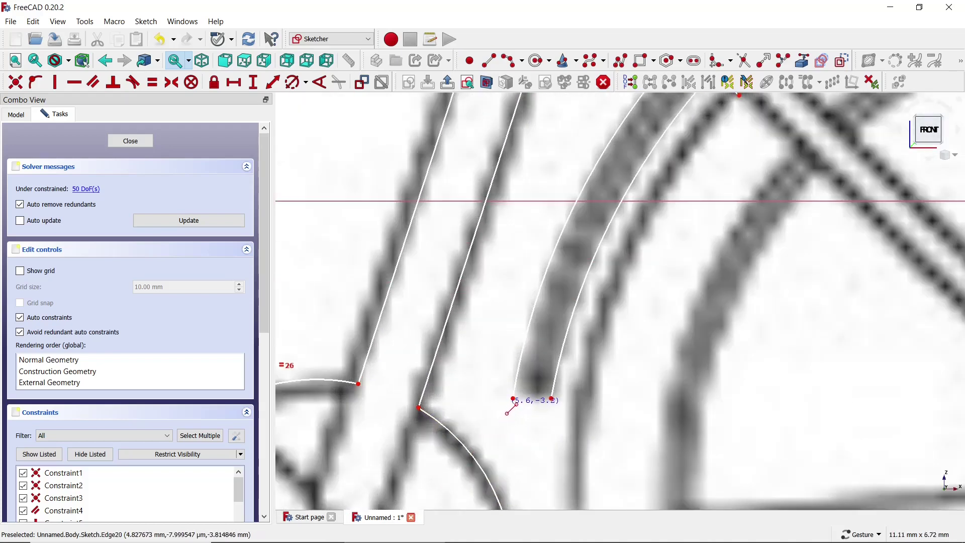
pyautogui.click(514, 398)
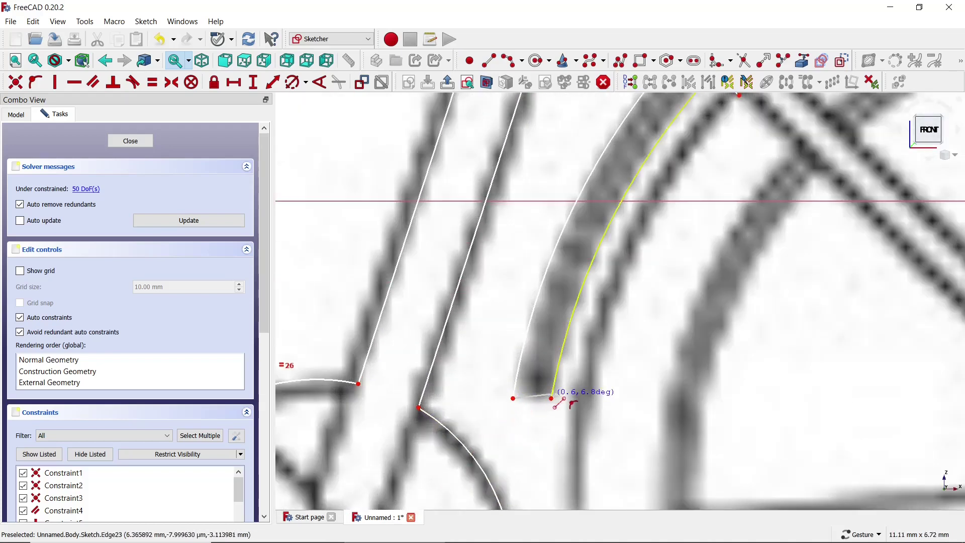
pyautogui.click(553, 399)
pyautogui.scroll(-2, 537, 335)
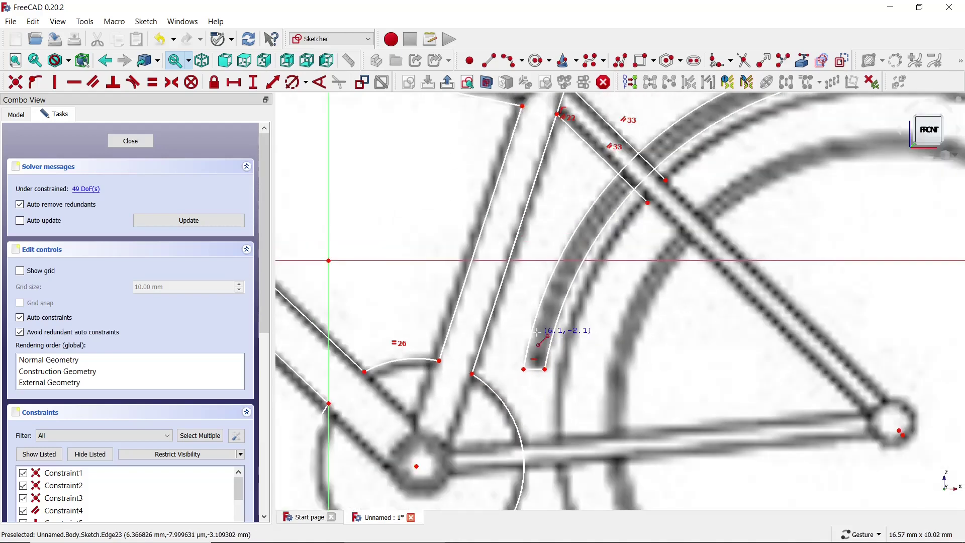
# Trim both seat-stay lines back to the rear fender arc and remove the leftover stub
pyautogui.click(743, 62)
pyautogui.scroll(3, 690, 145)
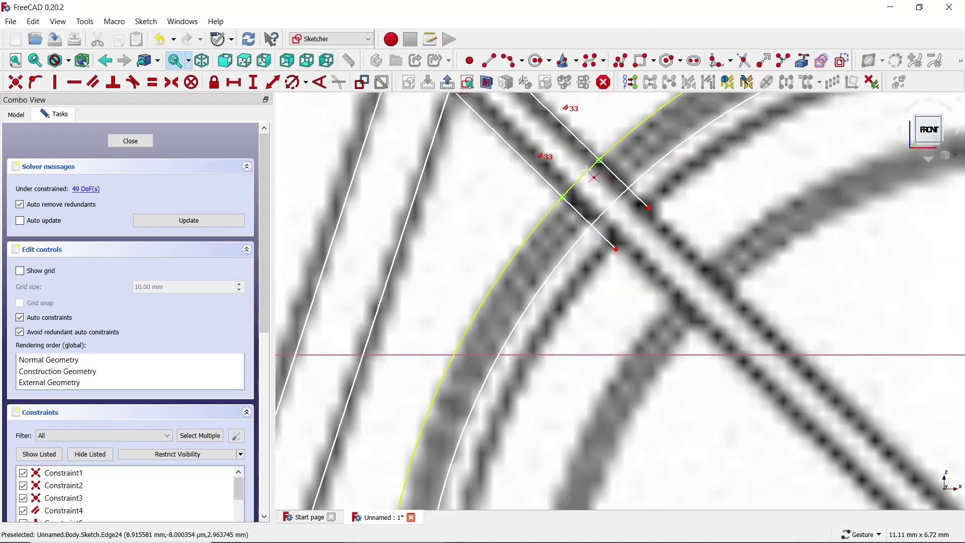
pyautogui.click(606, 238)
pyautogui.click(640, 200)
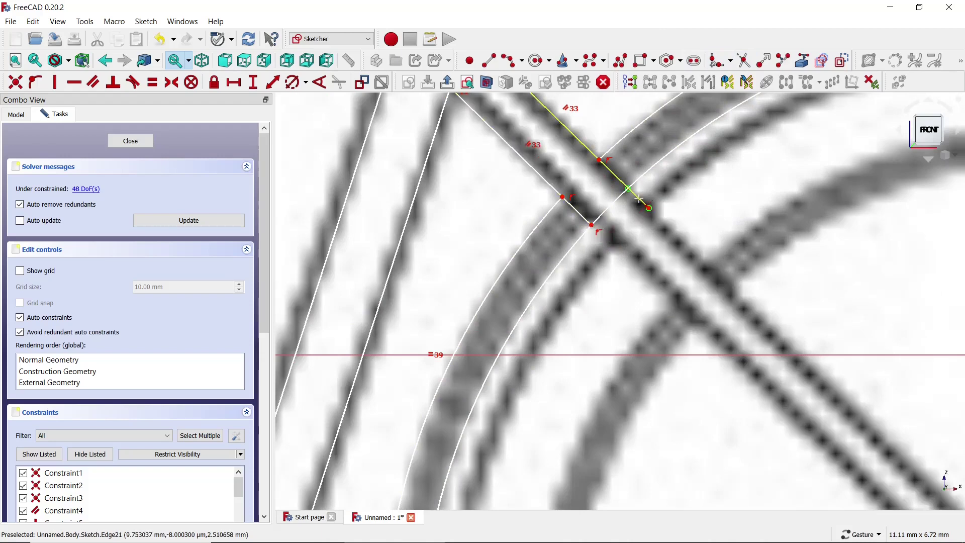
pyautogui.click(577, 211)
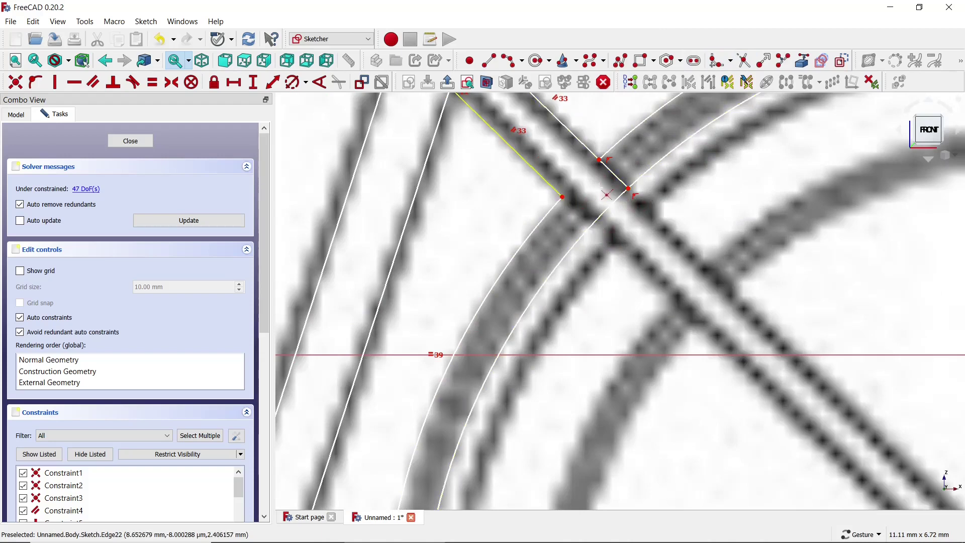
pyautogui.scroll(-5, 614, 175)
pyautogui.scroll(-2, 608, 251)
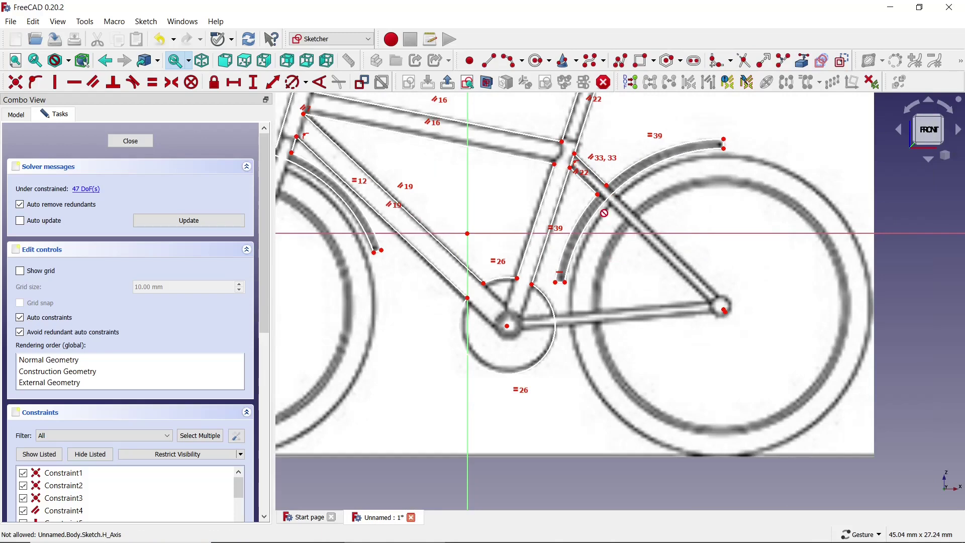
pyautogui.scroll(2, 593, 166)
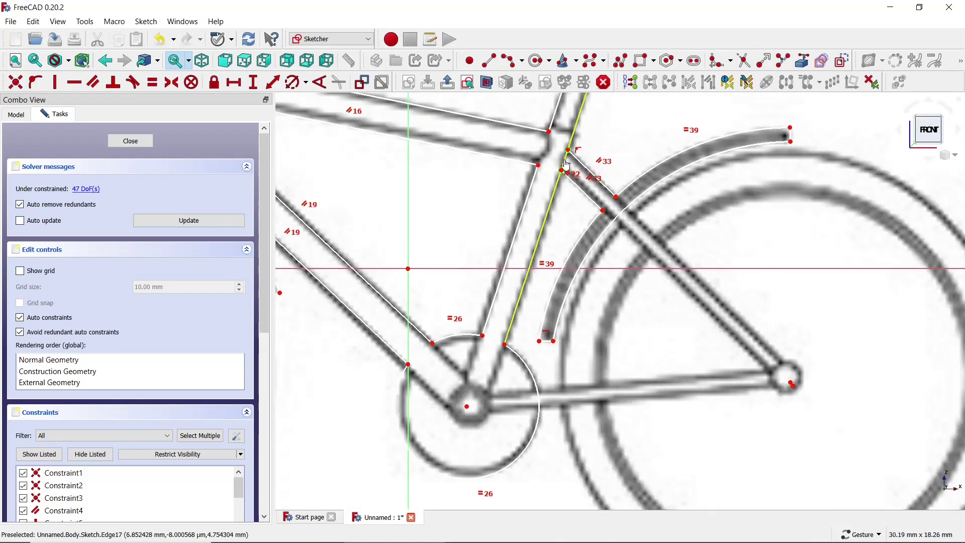
pyautogui.scroll(-2, 573, 161)
pyautogui.scroll(-2, 604, 159)
pyautogui.scroll(-2, 619, 157)
pyautogui.scroll(3, 618, 156)
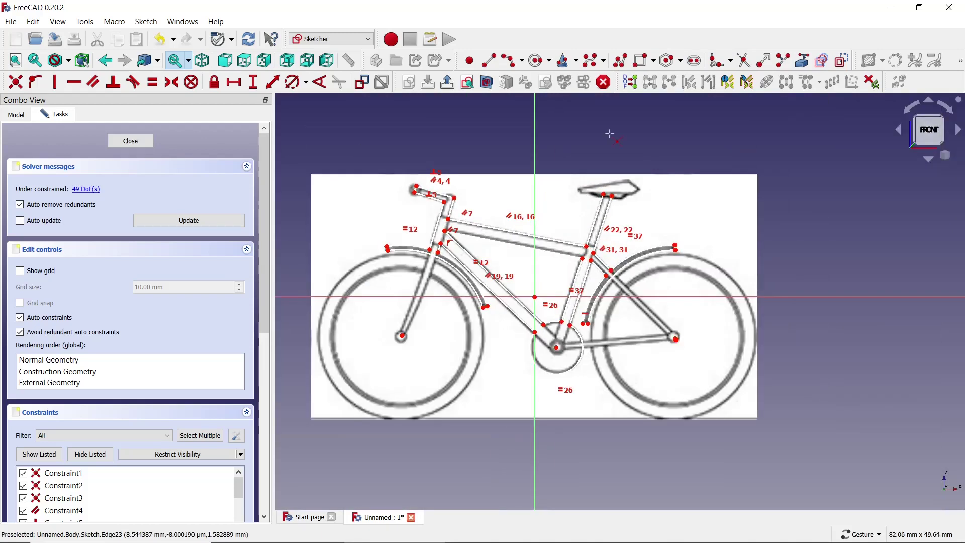
pyautogui.scroll(1, 619, 157)
pyautogui.scroll(1, 618, 157)
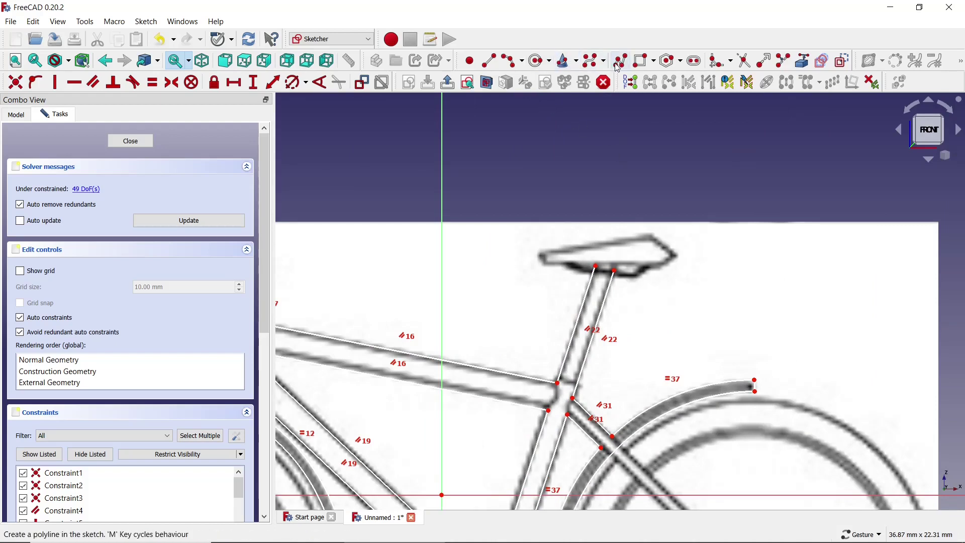
# Trace the saddle's underside with a six-point polyline
pyautogui.click(510, 61)
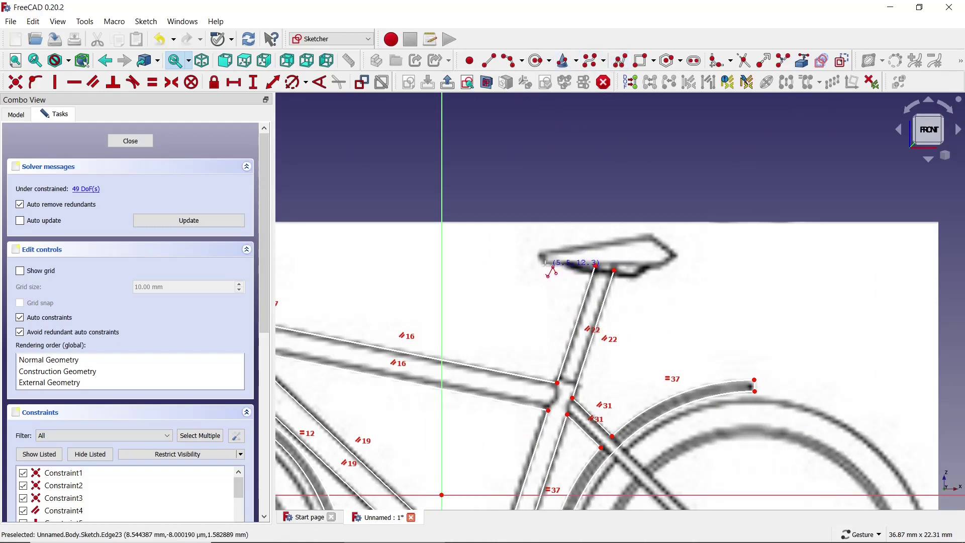
pyautogui.click(545, 265)
pyautogui.click(574, 265)
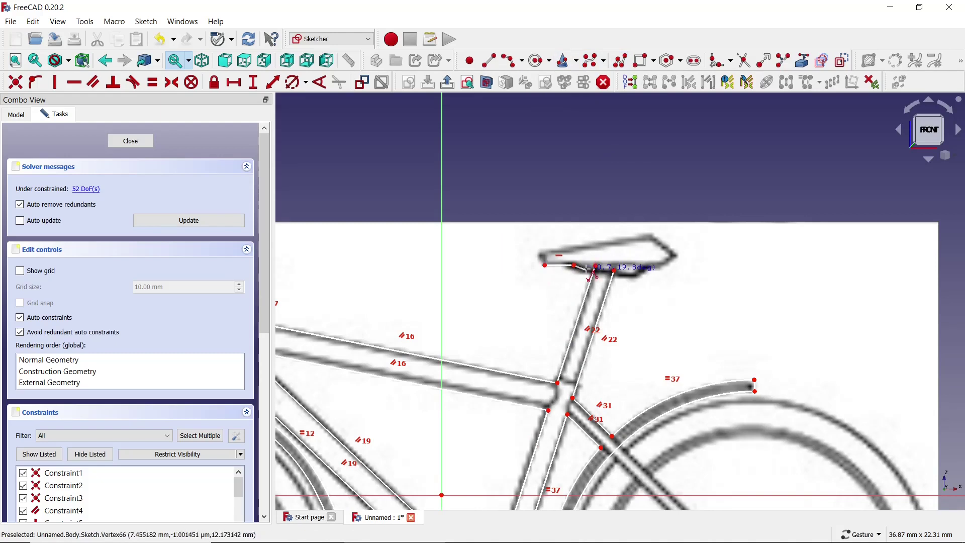
pyautogui.click(585, 273)
pyautogui.click(631, 276)
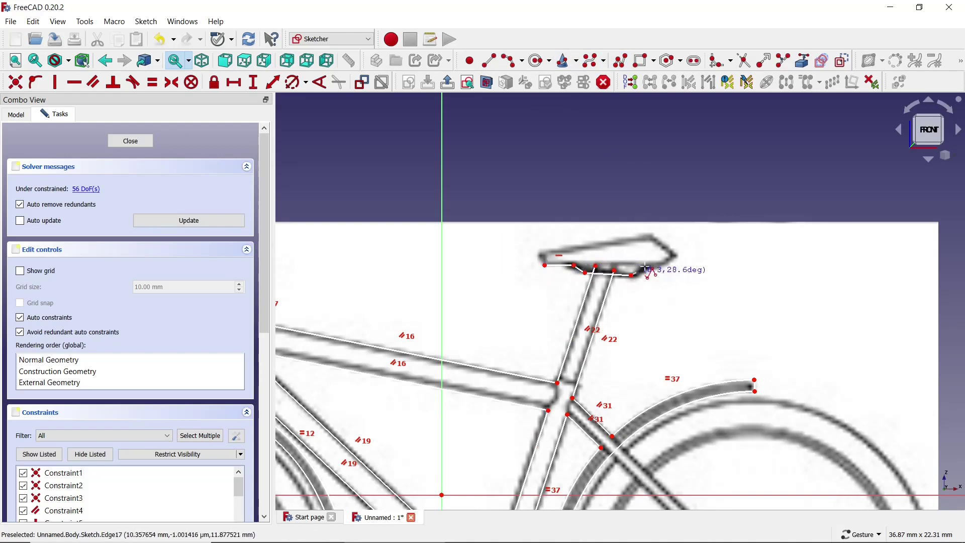
pyautogui.click(646, 267)
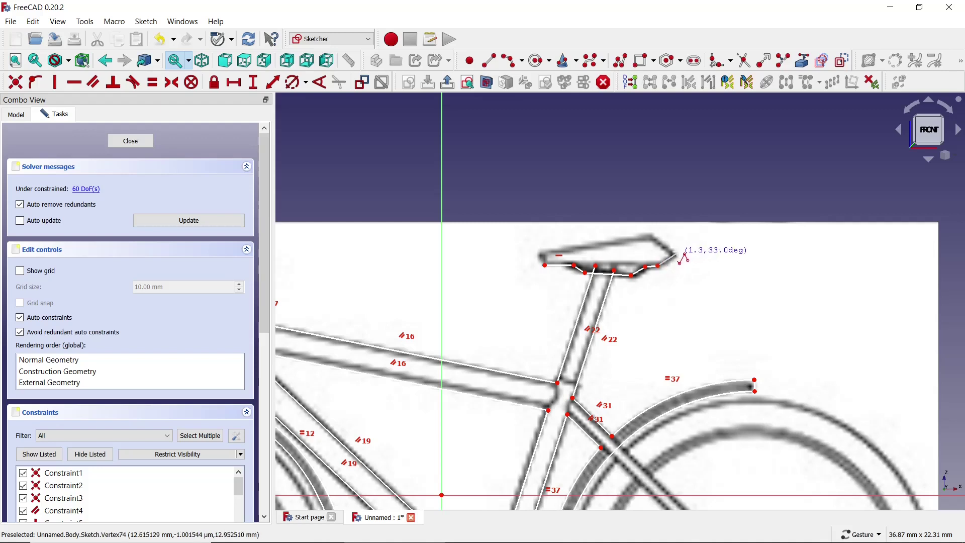
pyautogui.click(677, 253)
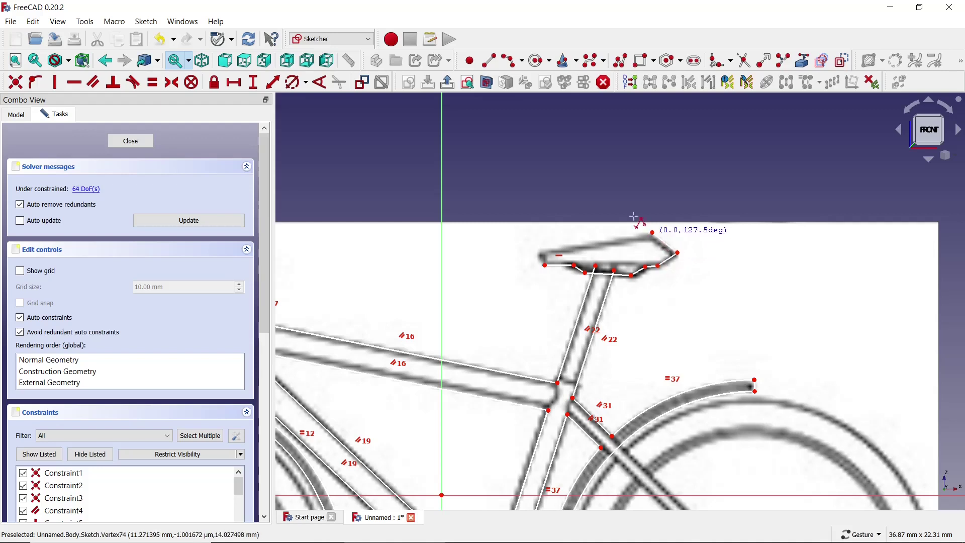
# Draw an arc across the saddle's top between its left and right ends
pyautogui.click(512, 61)
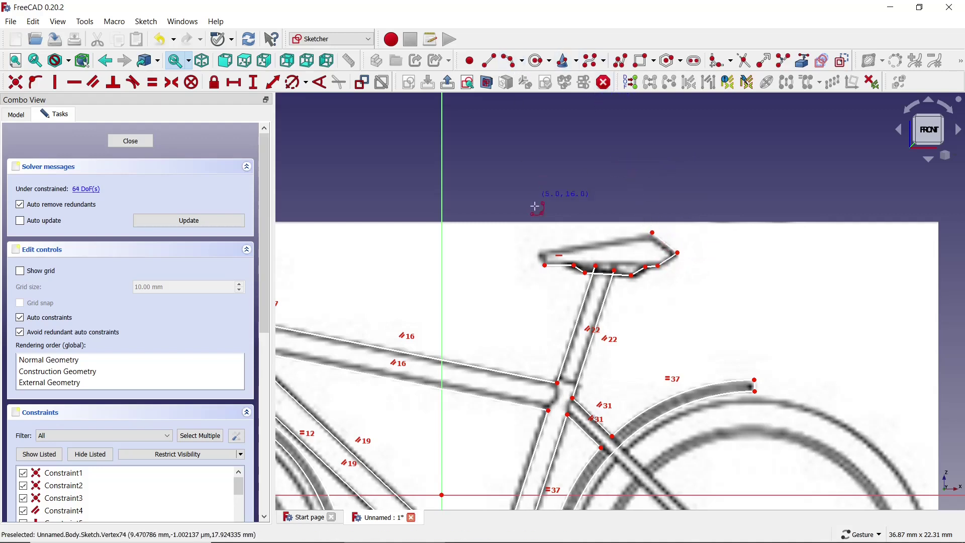
pyautogui.click(599, 242)
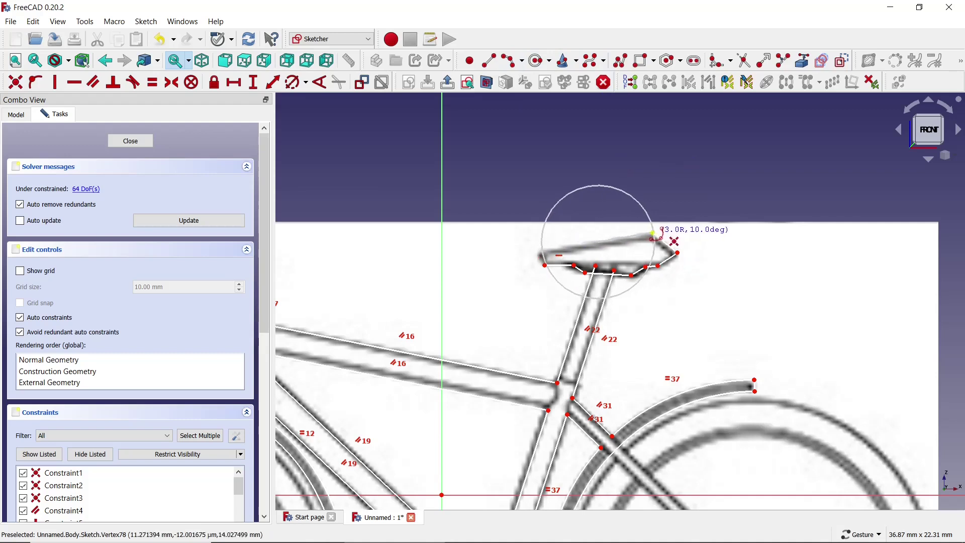
pyautogui.click(653, 232)
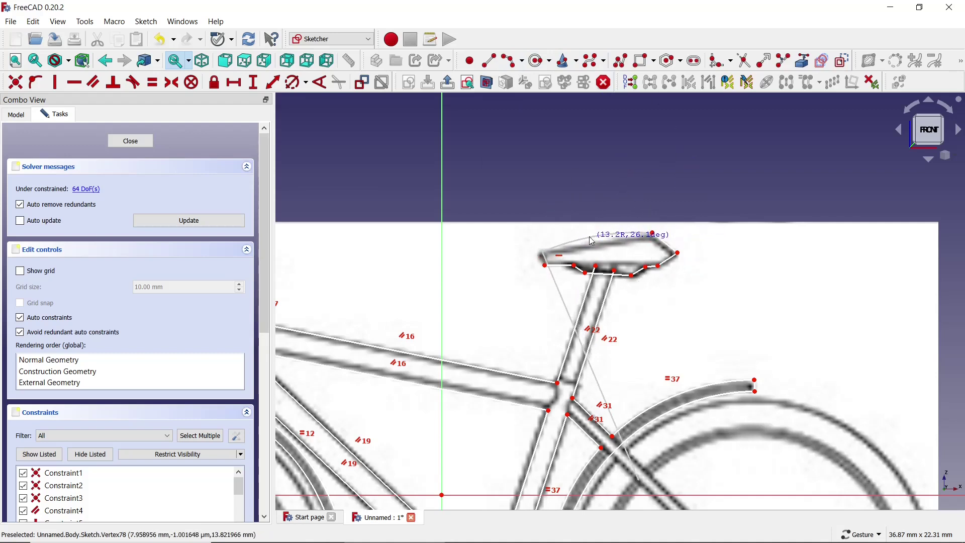
pyautogui.click(544, 260)
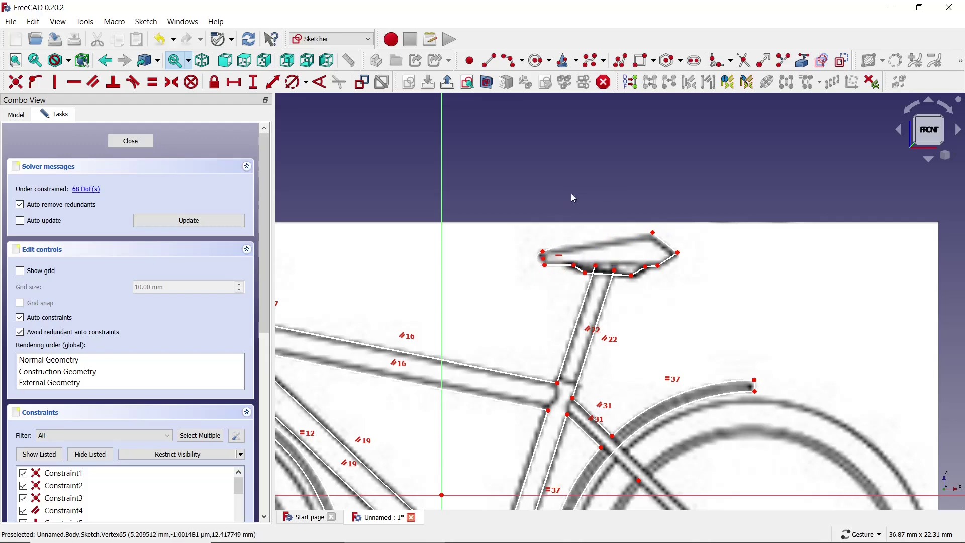
# End the left and right seatpost lines on the saddle outline
pyautogui.scroll(3, 559, 242)
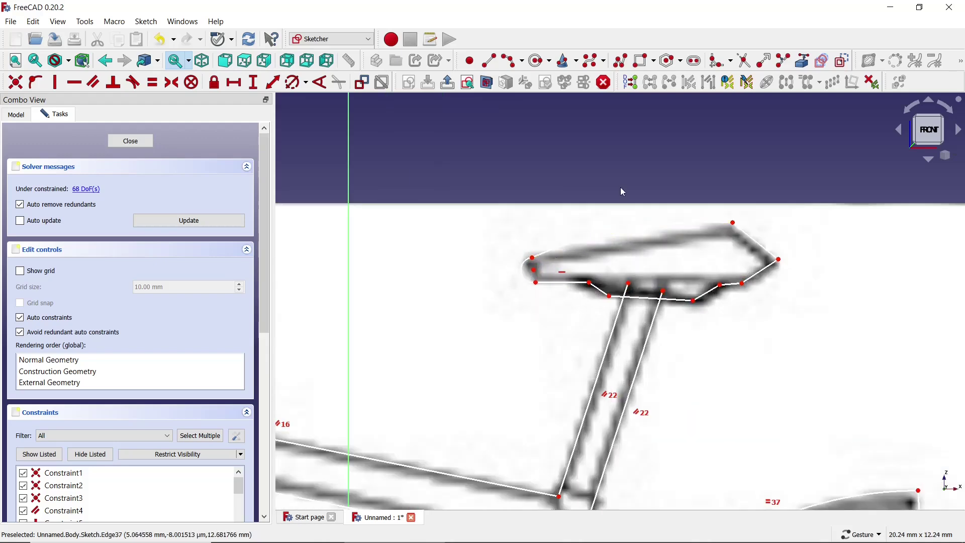
pyautogui.scroll(-3, 623, 191)
pyautogui.scroll(-2, 623, 191)
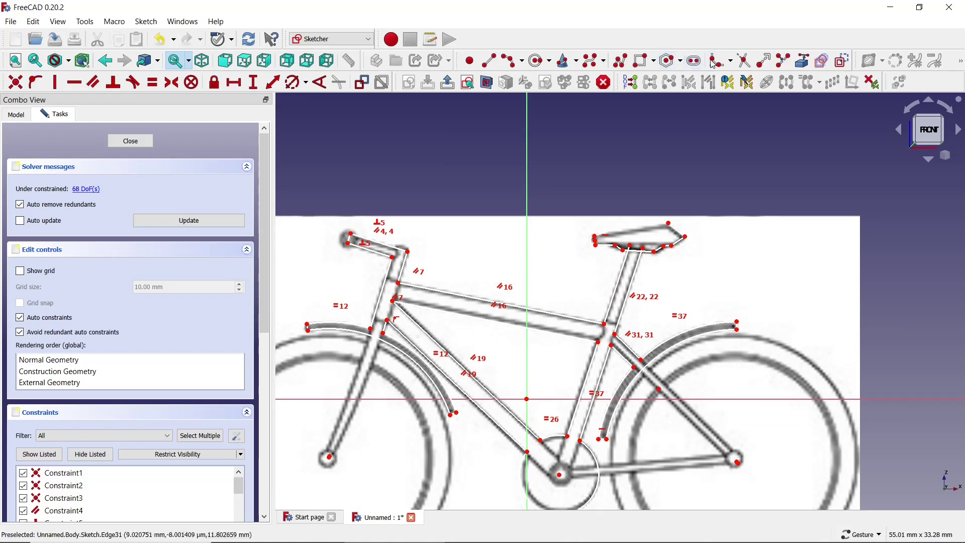
pyautogui.scroll(3, 621, 277)
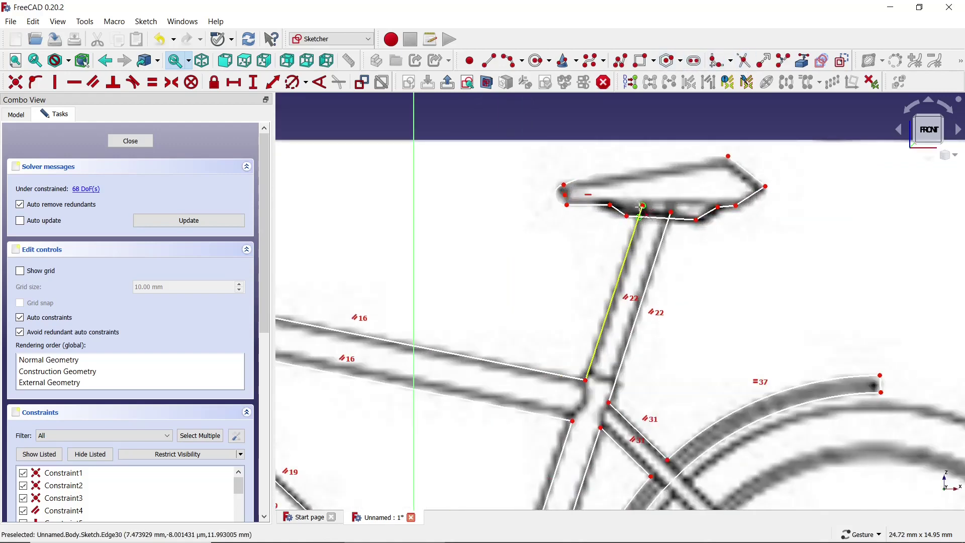
pyautogui.click(639, 217)
pyautogui.click(667, 220)
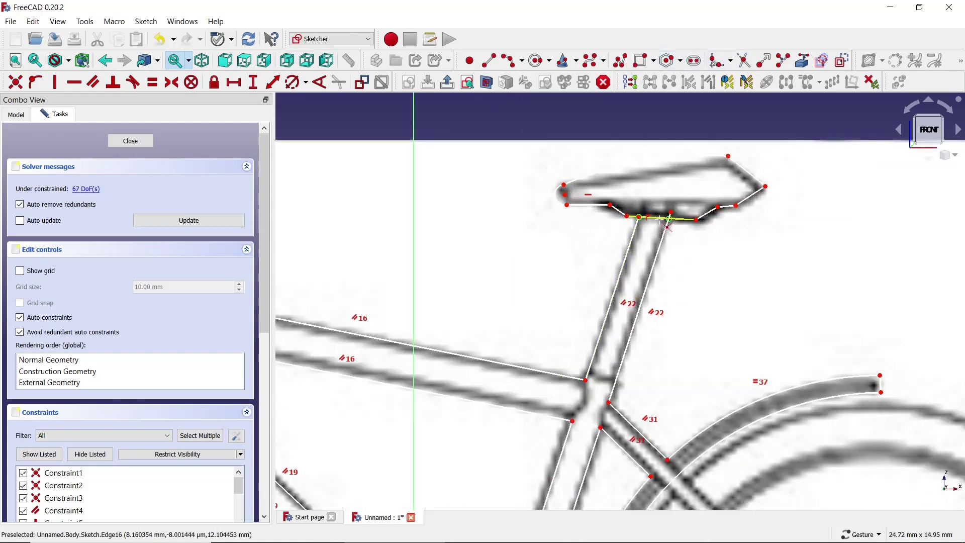
# Select all the bicycle sketch geometry, clear the selection, and close the sketch
pyautogui.scroll(2, 666, 217)
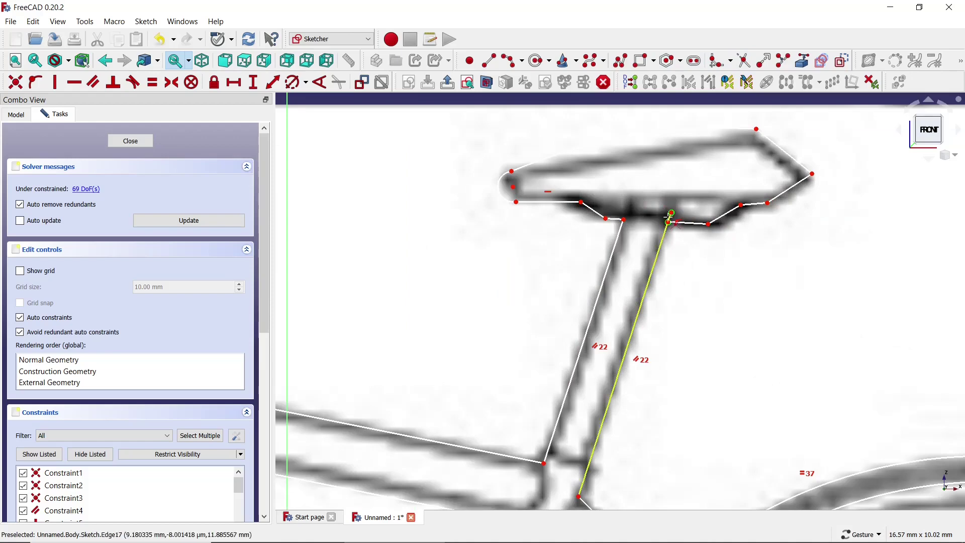
pyautogui.scroll(-1, 668, 217)
pyautogui.scroll(-1, 661, 240)
pyautogui.scroll(-1, 661, 240)
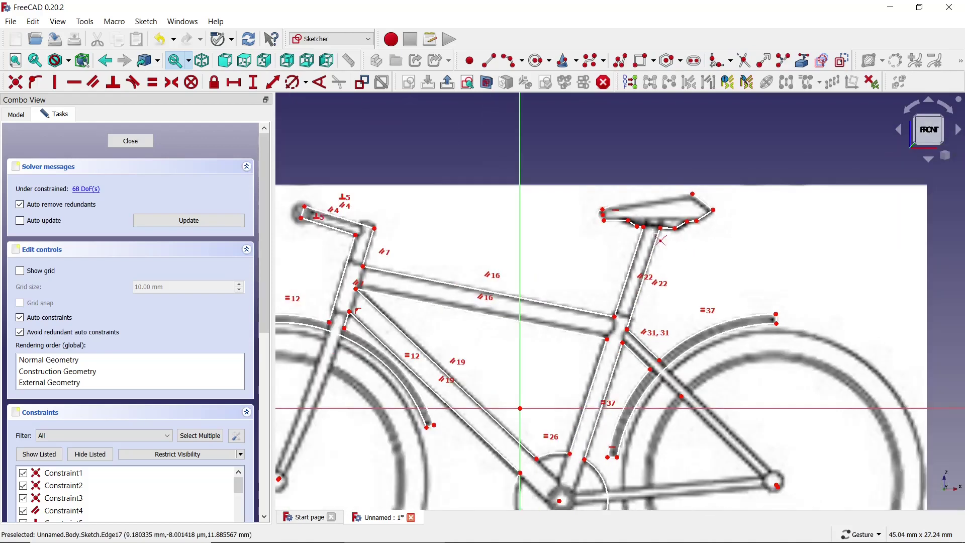
pyautogui.scroll(-1, 661, 240)
pyautogui.scroll(-1, 661, 241)
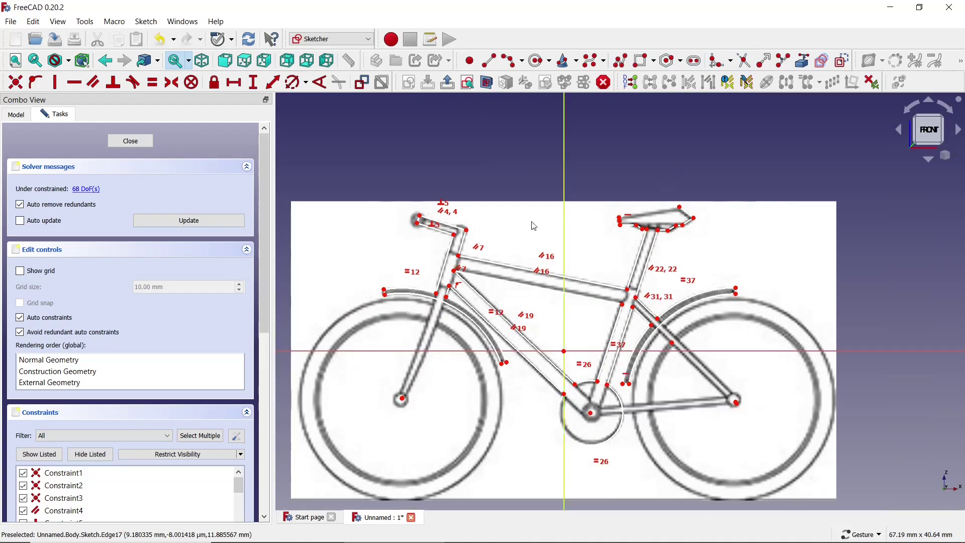
pyautogui.moveTo(351, 188); pyautogui.dragTo(772, 456)
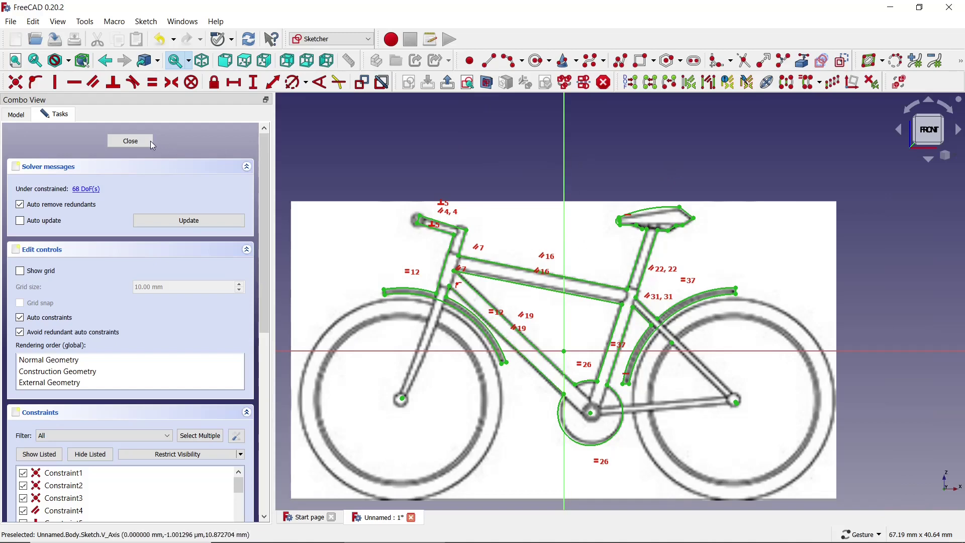
pyautogui.click(370, 141)
pyautogui.click(125, 146)
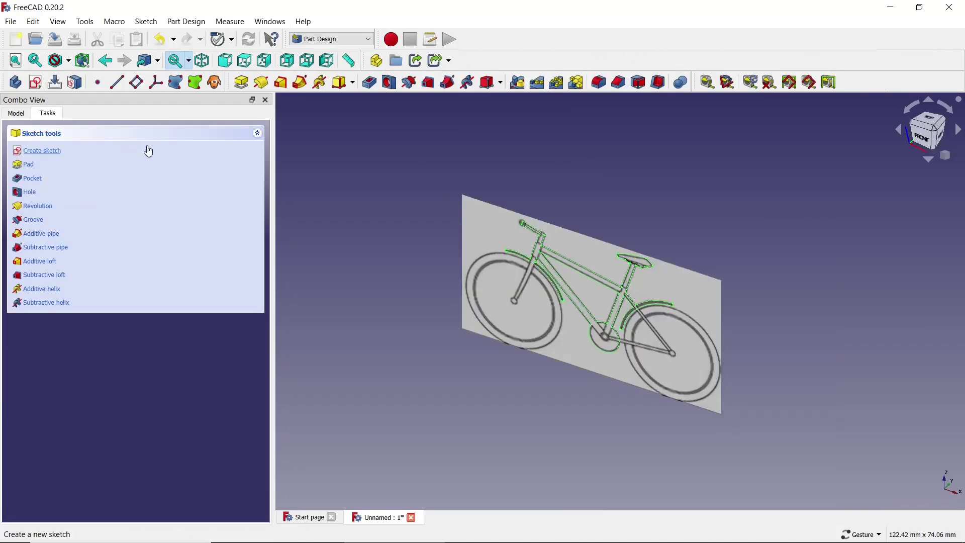
# Pad the bicycle sketch 2 mm, symmetric to the sketch plane
pyautogui.click(242, 82)
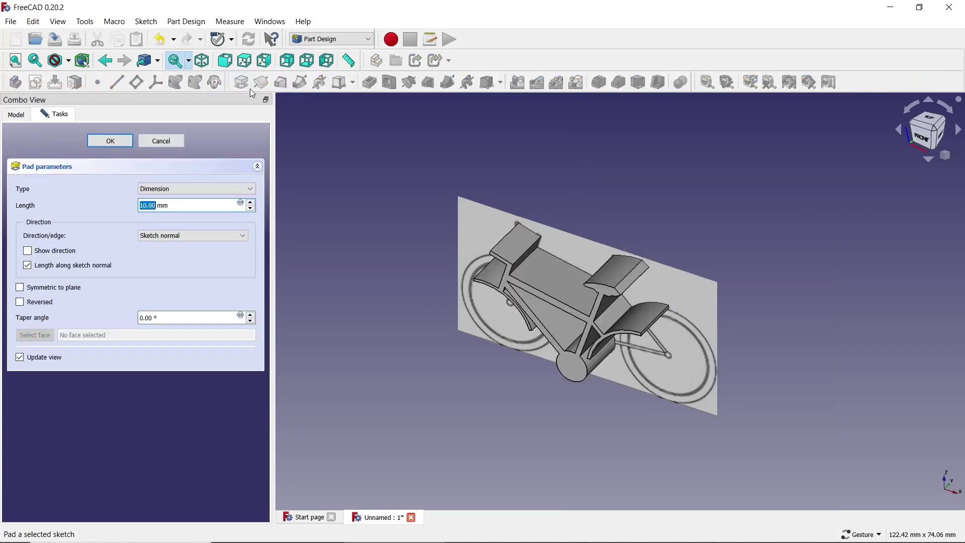
pyautogui.write('2')
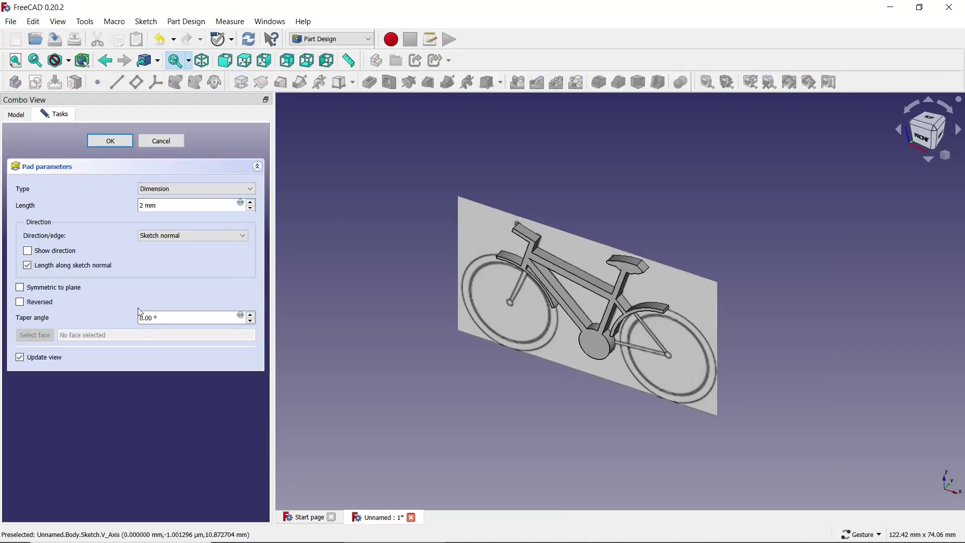
pyautogui.click(49, 288)
pyautogui.moveTo(372, 269)
pyautogui.mouseDown()
pyautogui.moveTo(723, 263)
pyautogui.moveTo(750, 244)
pyautogui.mouseUp()
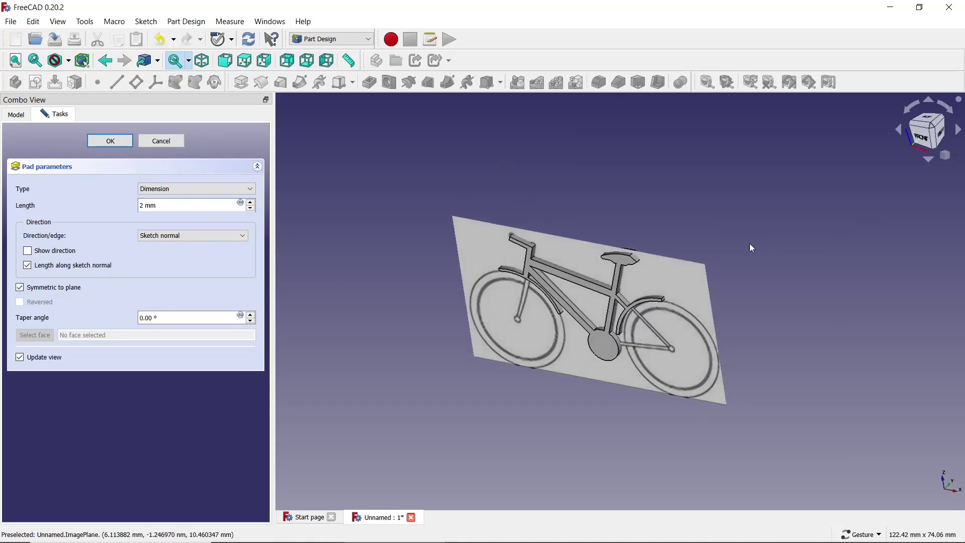
pyautogui.click(125, 145)
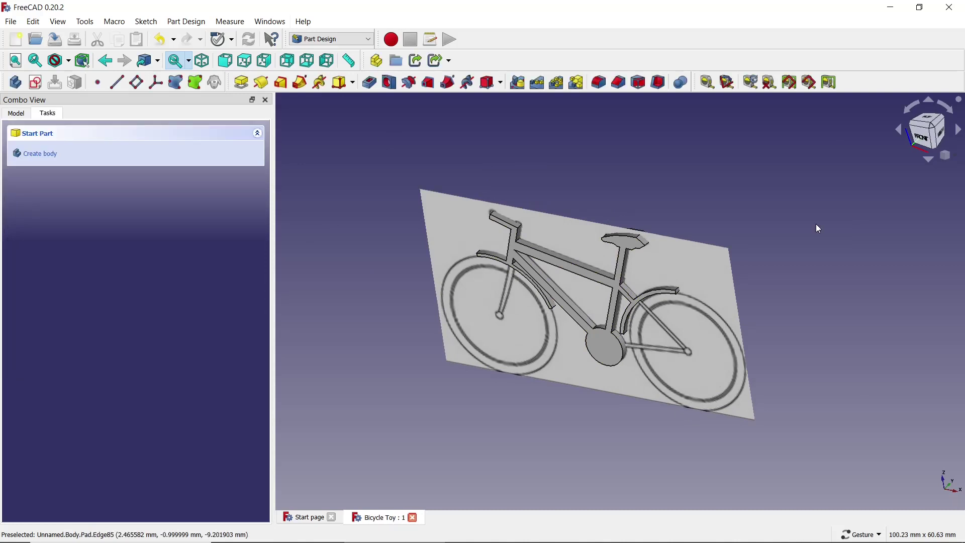
pyautogui.click(15, 114)
# Edit the Pad and raise its length to 3 mm, orbiting to check the thickness
pyautogui.click(63, 203)
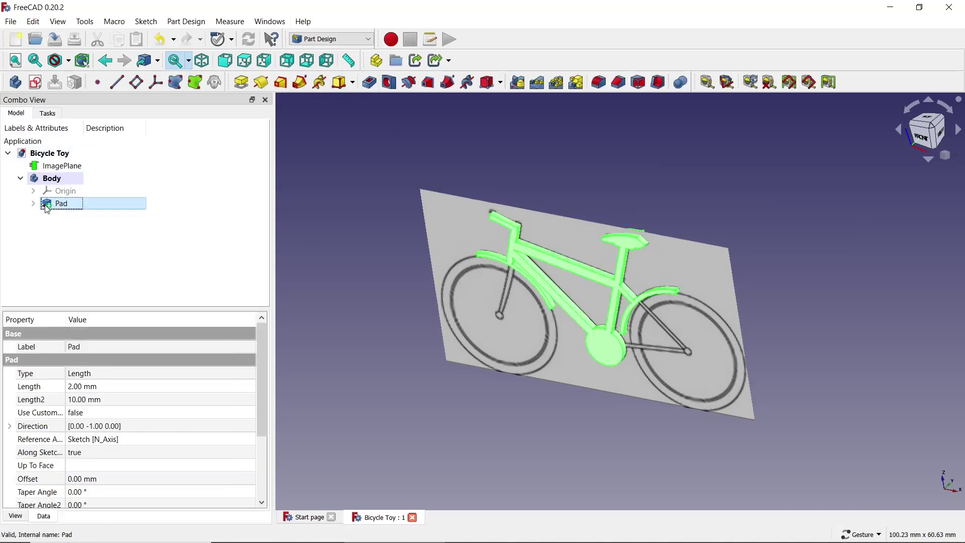
pyautogui.rightClick(49, 205)
pyautogui.click(78, 214)
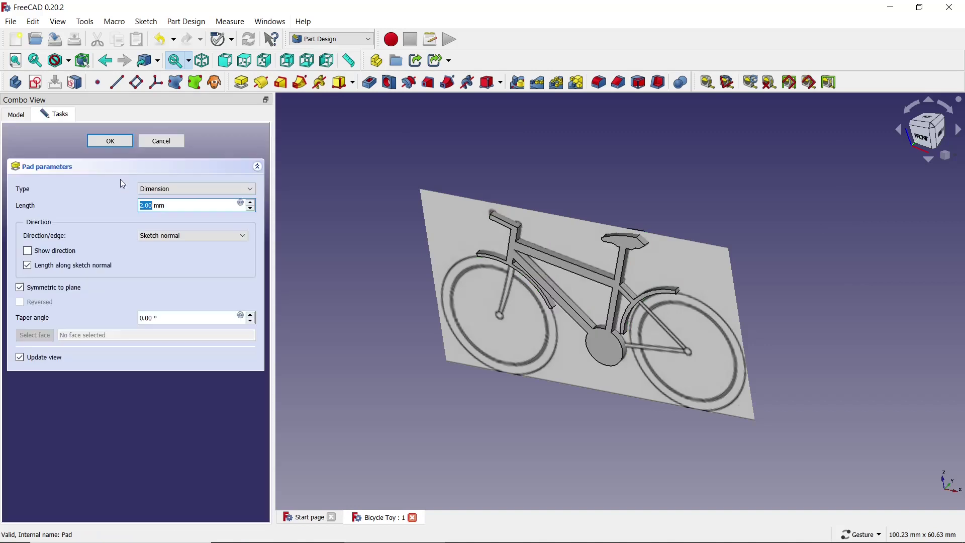
pyautogui.click(250, 202)
pyautogui.click(250, 203)
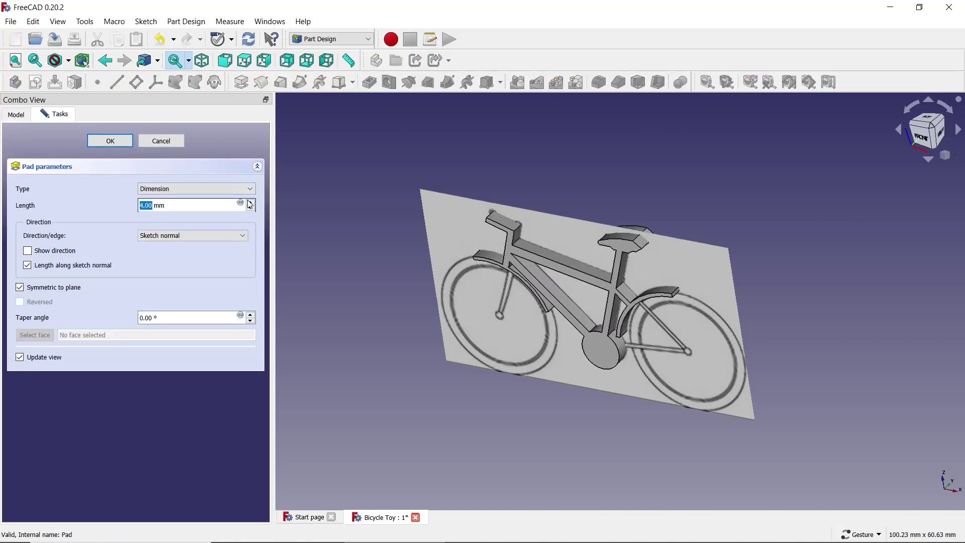
pyautogui.moveTo(491, 147)
pyautogui.mouseDown()
pyautogui.moveTo(685, 242)
pyautogui.moveTo(669, 286)
pyautogui.moveTo(680, 242)
pyautogui.moveTo(370, 239)
pyautogui.mouseUp()
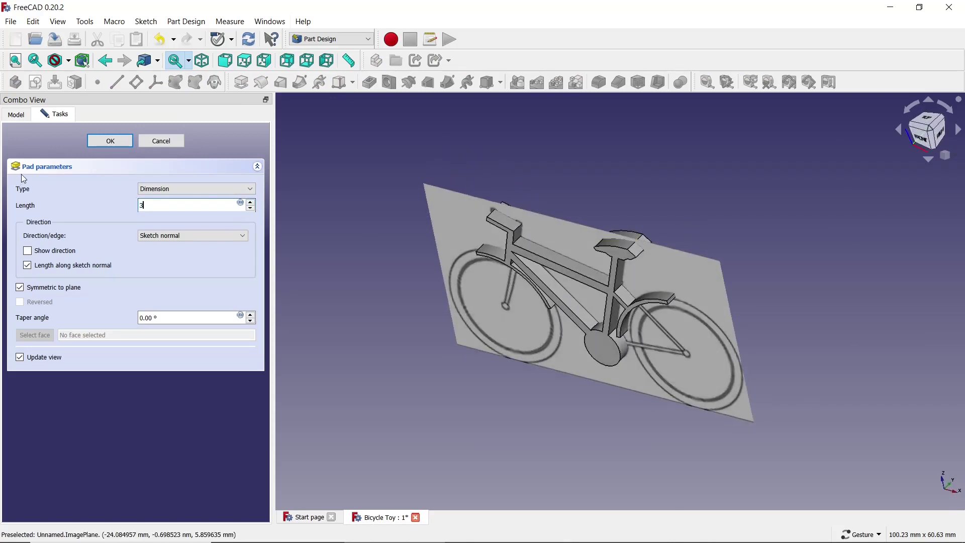
pyautogui.moveTo(327, 201)
pyautogui.mouseDown()
pyautogui.moveTo(541, 196)
pyautogui.moveTo(533, 211)
pyautogui.mouseUp()
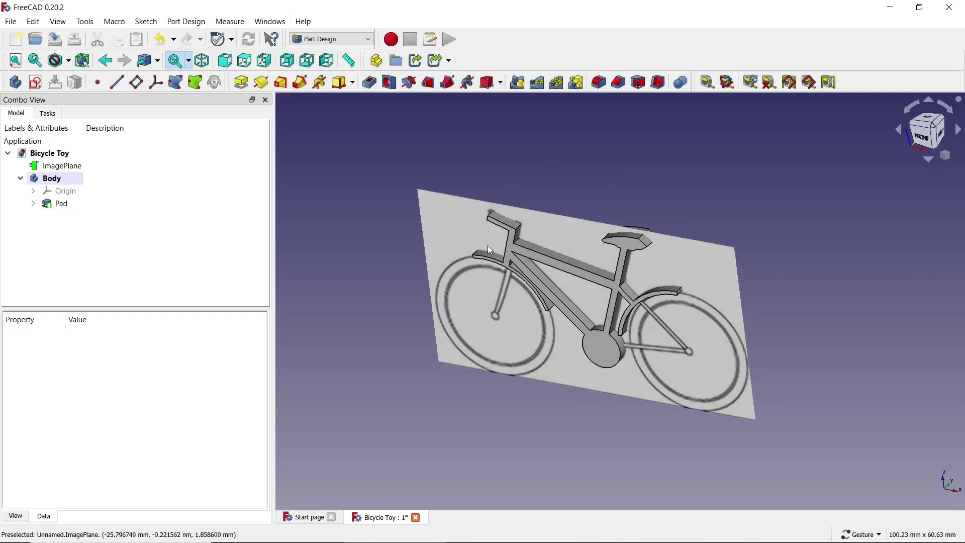
pyautogui.scroll(4, 511, 250)
# Create a new sketch on the pad's front face
pyautogui.click(514, 261)
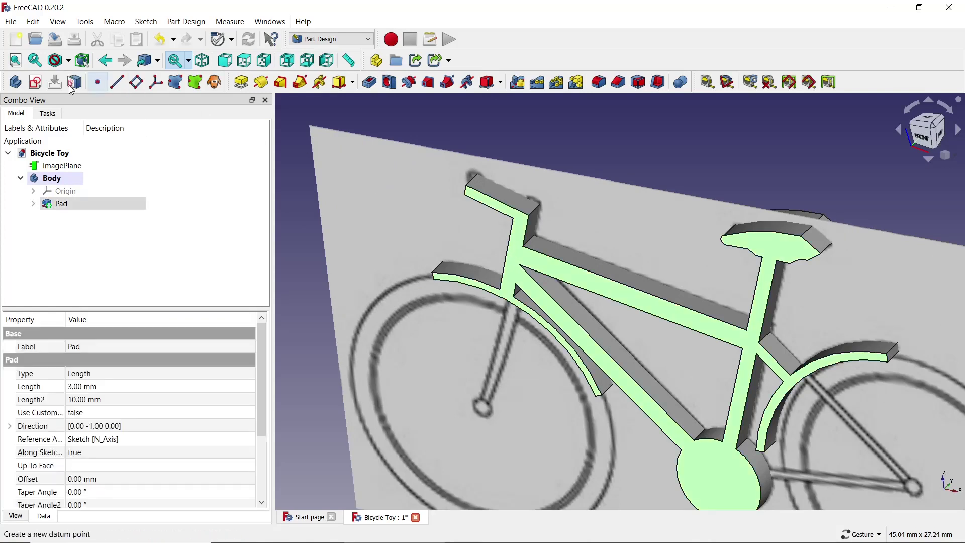
pyautogui.click(35, 82)
pyautogui.scroll(-1, 476, 210)
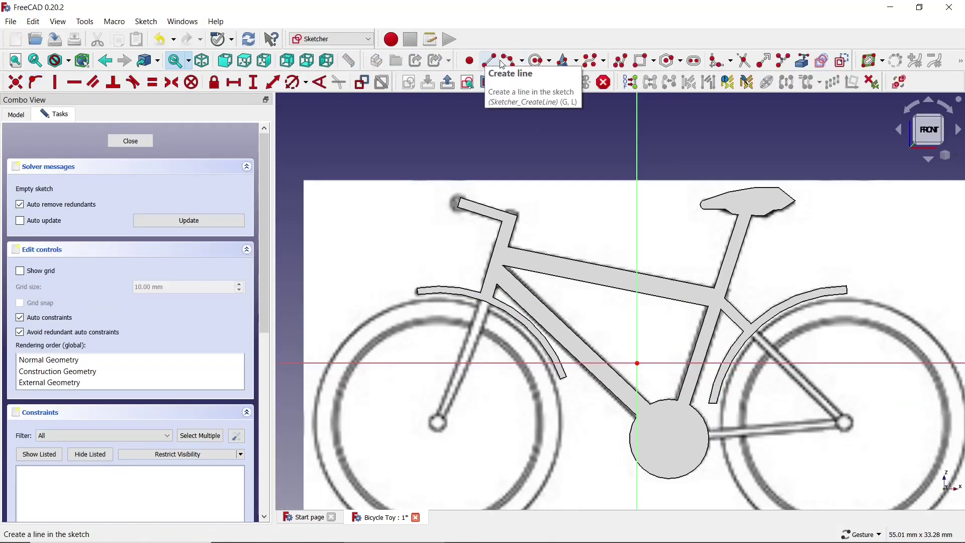
pyautogui.click(563, 61)
pyautogui.scroll(2, 370, 470)
pyautogui.scroll(1, 458, 351)
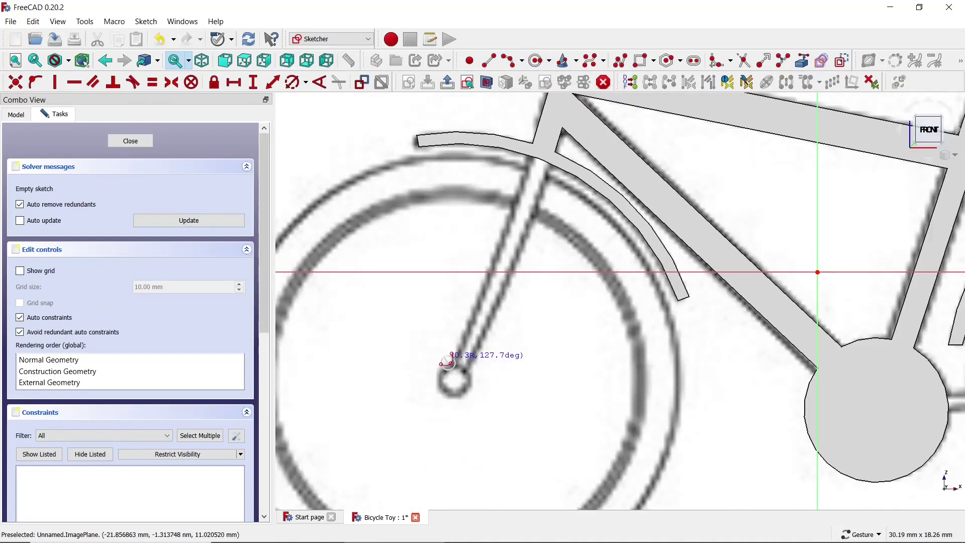
pyautogui.scroll(-1, 452, 356)
pyautogui.click(487, 280)
pyautogui.press('Escape')
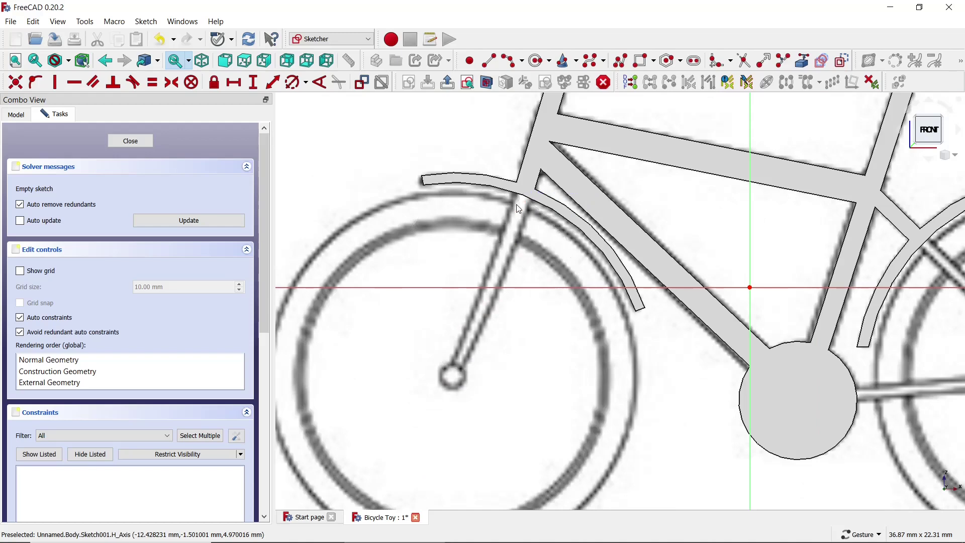
# Link the front fender edge into the sketch as external geometry
pyautogui.click(803, 61)
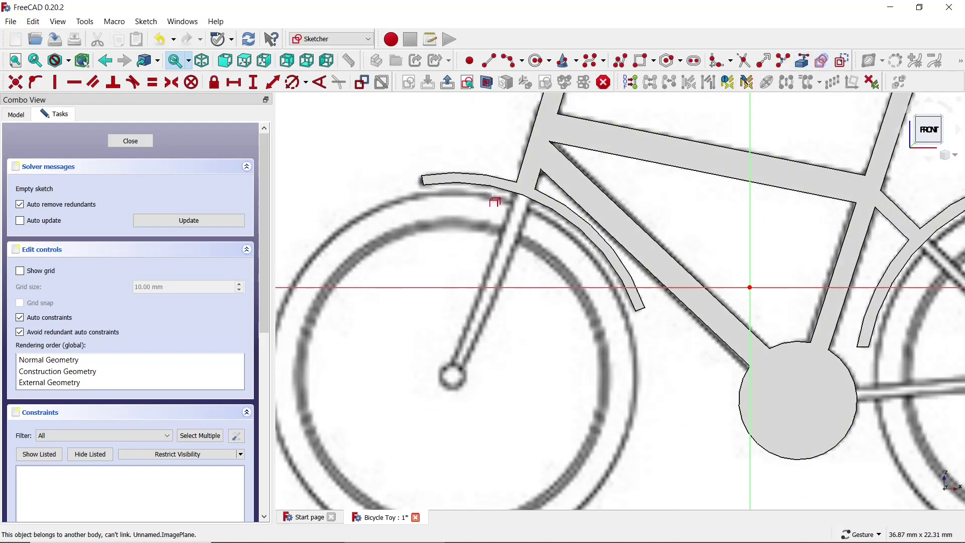
pyautogui.click(508, 195)
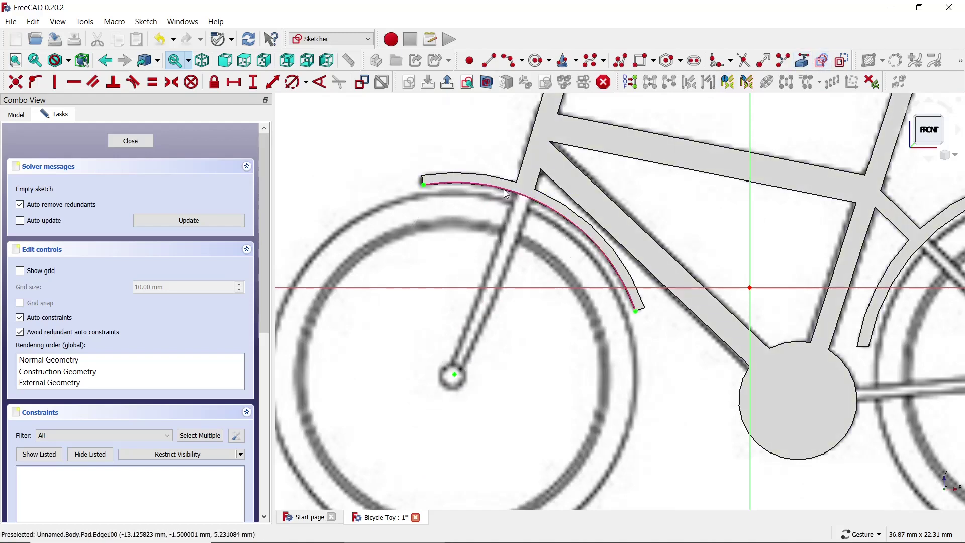
pyautogui.scroll(-3, 518, 254)
pyautogui.scroll(2, 461, 239)
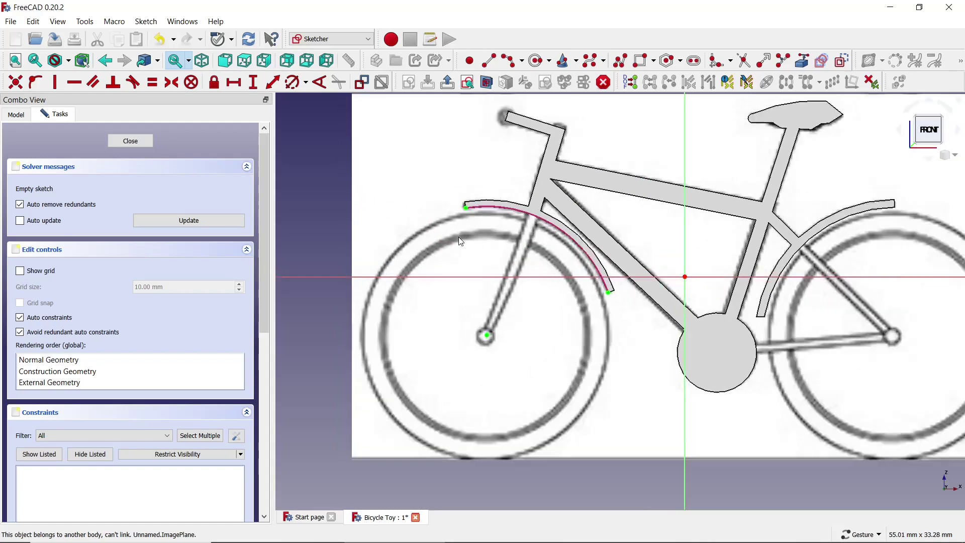
pyautogui.scroll(1, 461, 239)
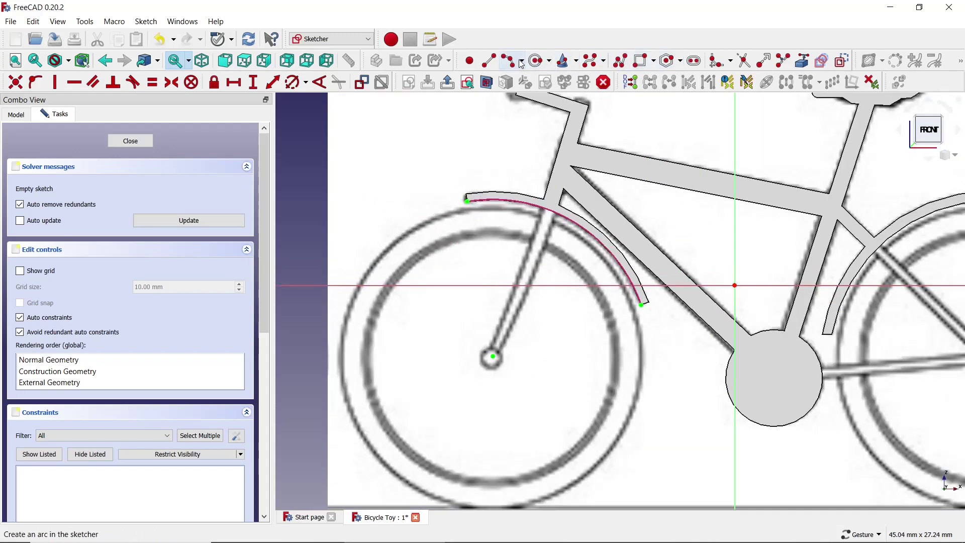
# Draw an arc along the front fender and start a second one beside it
pyautogui.click(539, 65)
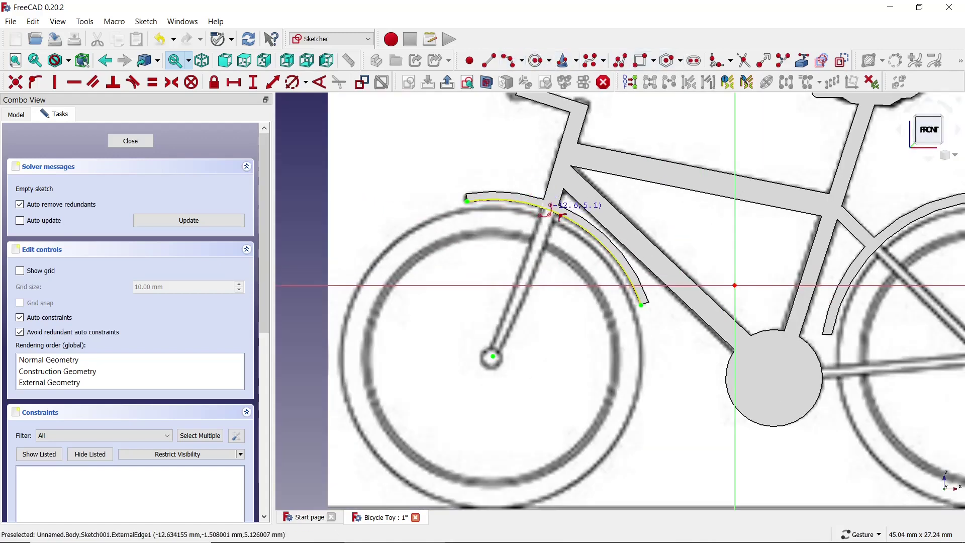
pyautogui.click(518, 279)
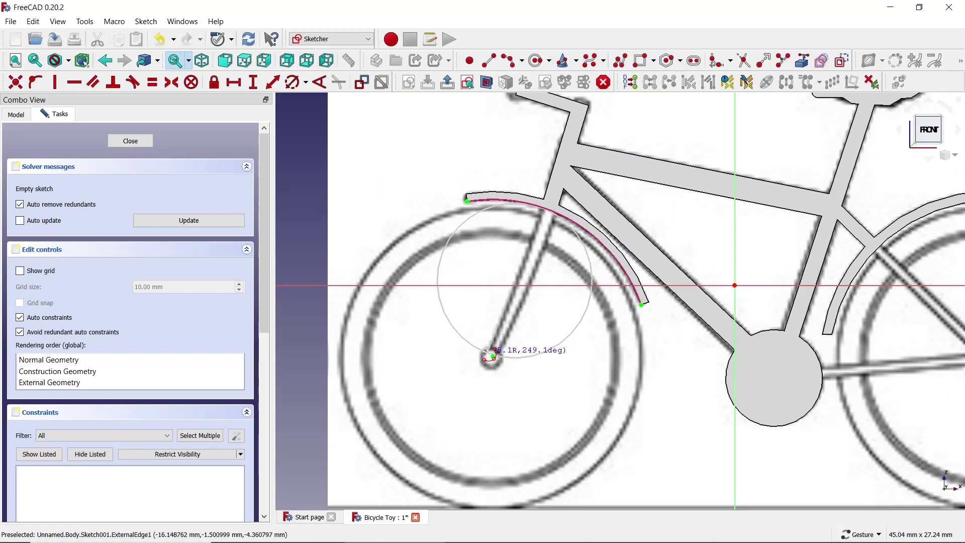
pyautogui.click(492, 356)
pyautogui.click(509, 308)
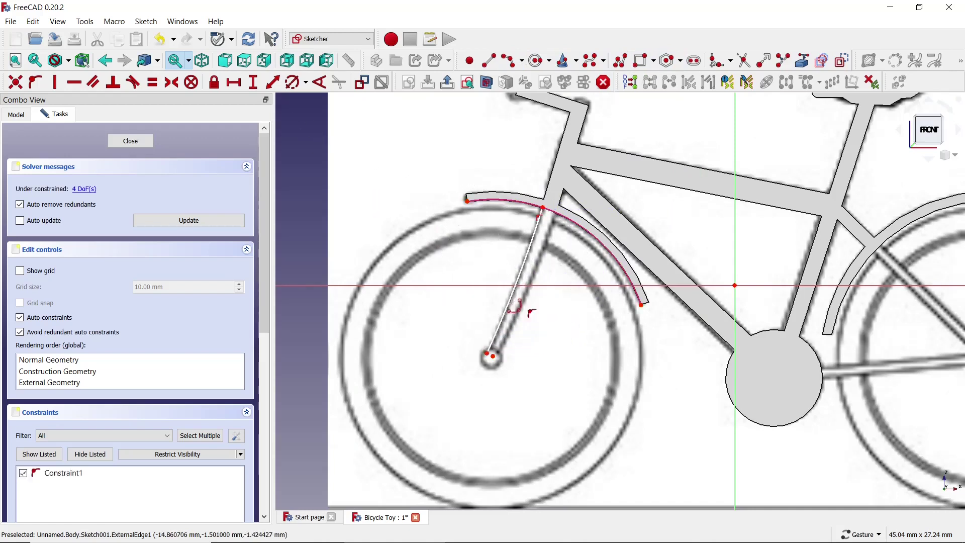
pyautogui.click(528, 285)
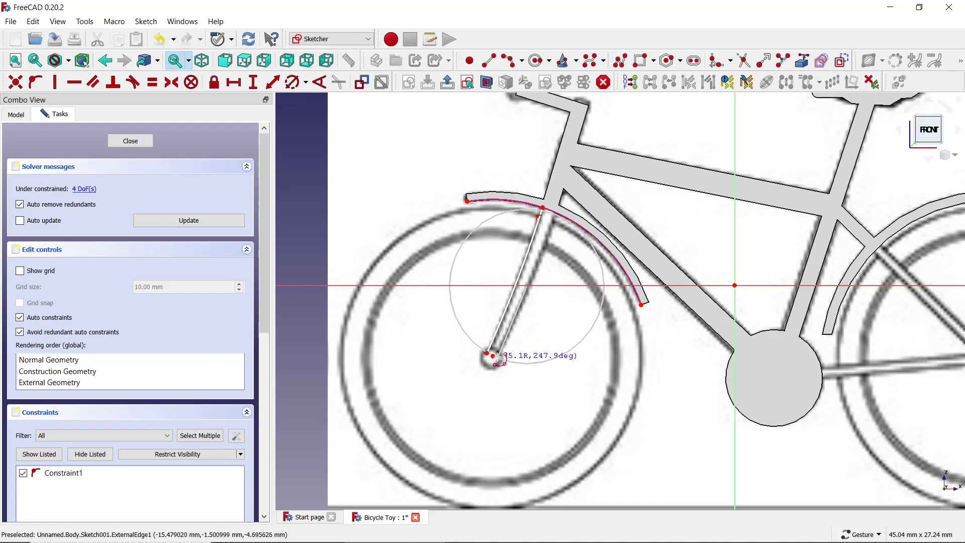
pyautogui.click(499, 358)
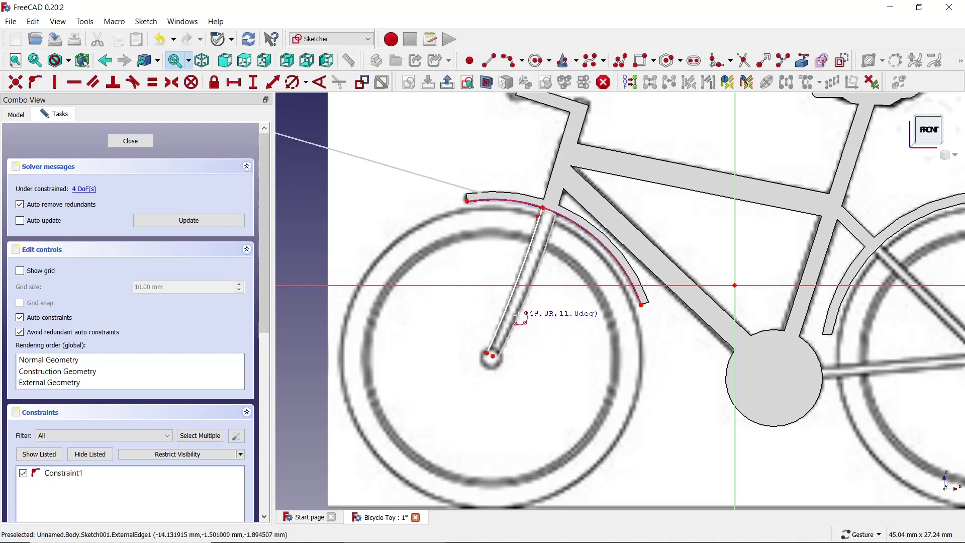
# Complete the second fender arc and add, then undo, a small arc at the fork junction
pyautogui.click(487, 353)
pyautogui.scroll(2, 560, 235)
pyautogui.scroll(2, 560, 235)
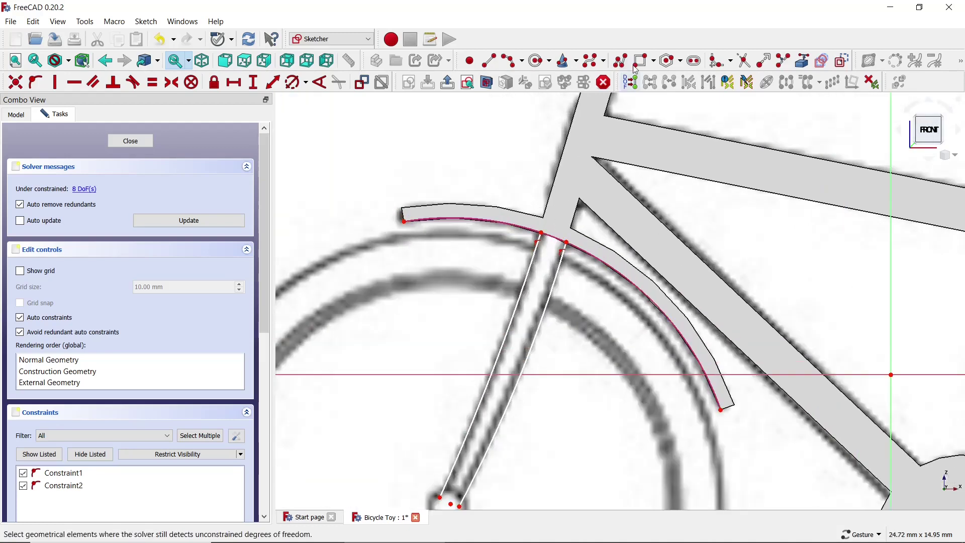
pyautogui.click(512, 62)
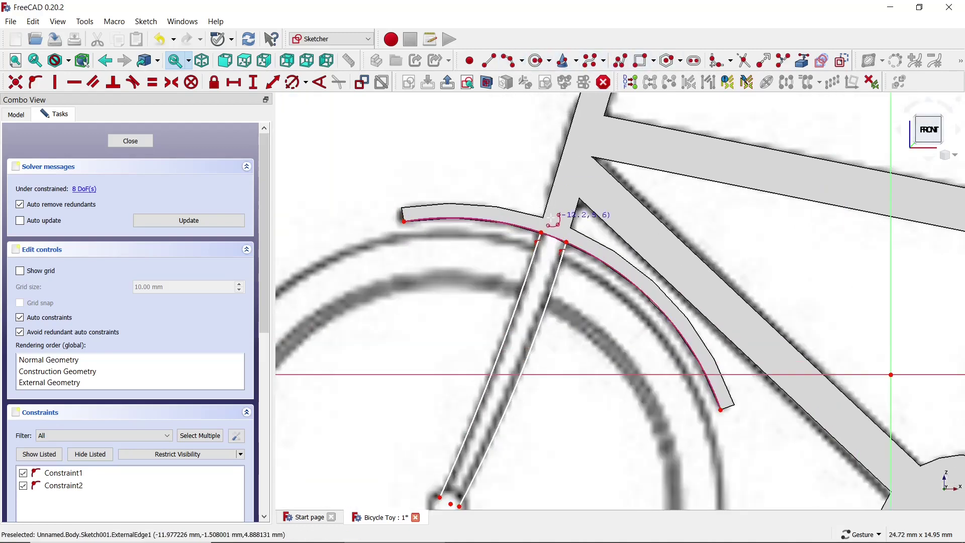
pyautogui.click(551, 240)
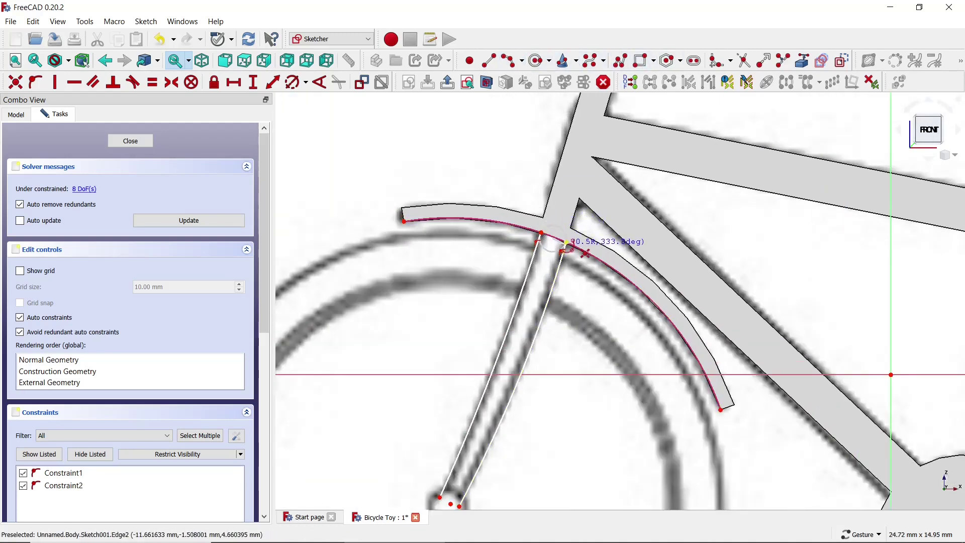
pyautogui.click(586, 239)
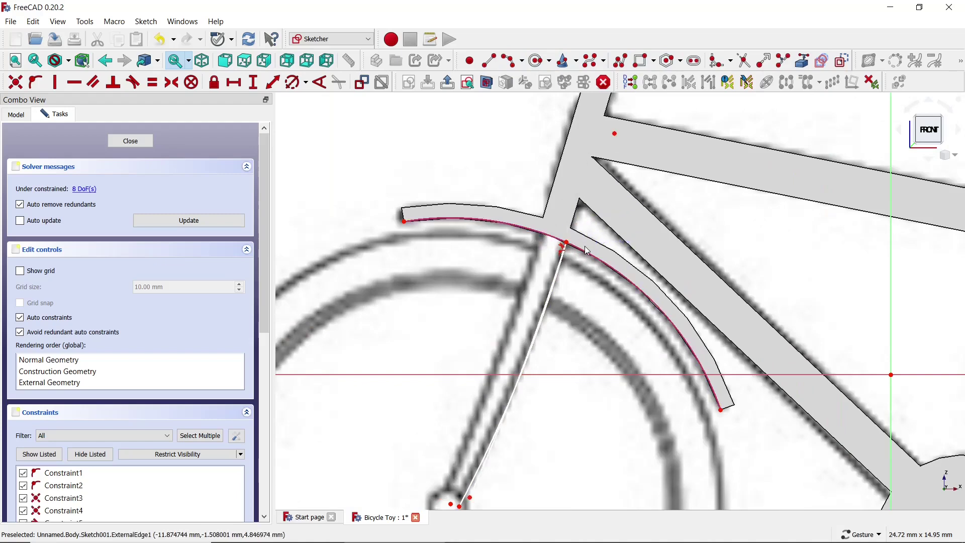
pyautogui.scroll(-3, 587, 252)
pyautogui.scroll(-1, 587, 251)
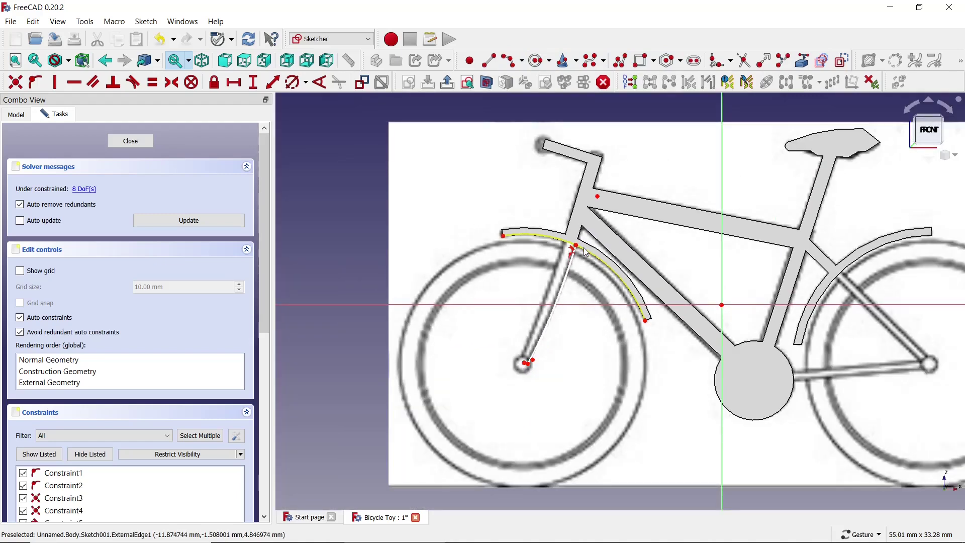
pyautogui.hotkey('ctrl', 'z')
pyautogui.scroll(3, 587, 246)
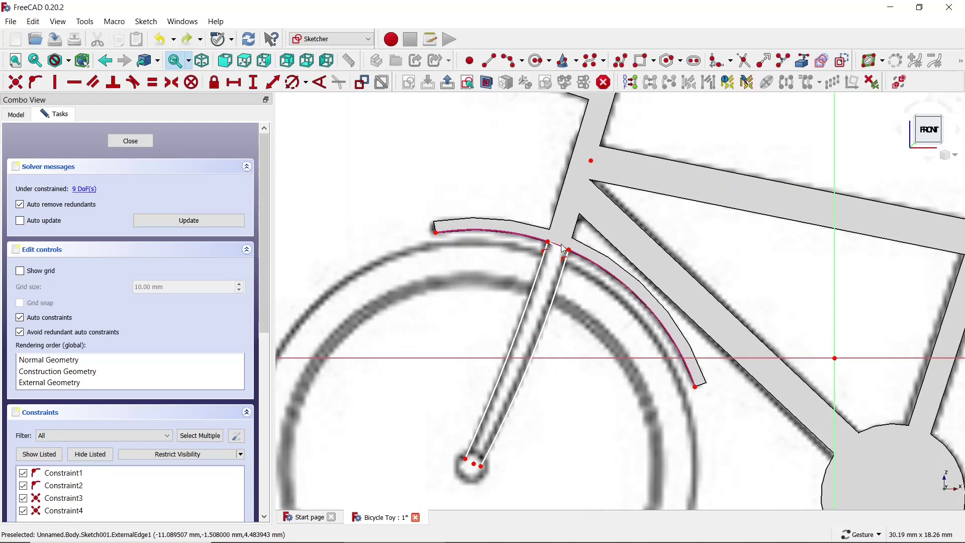
pyautogui.hotkey('ctrl', 'y')
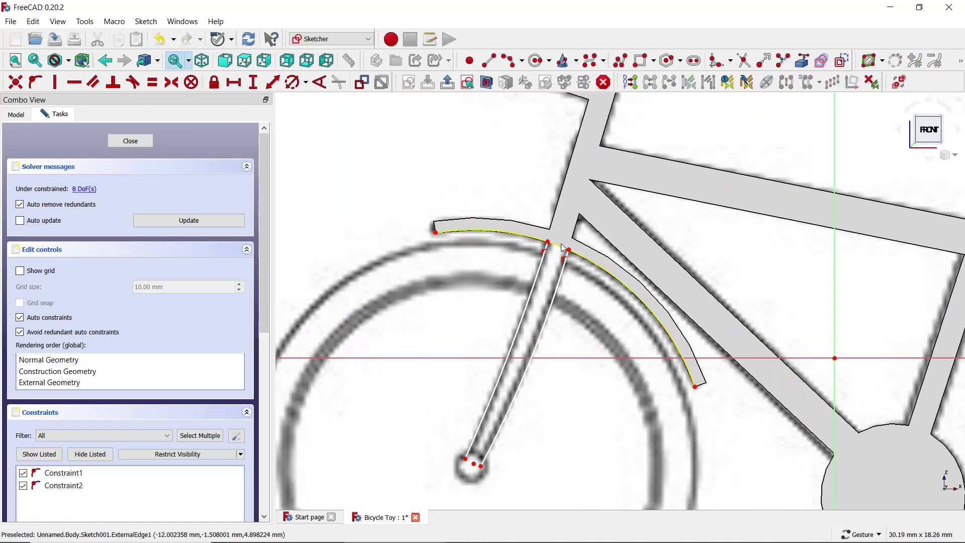
# Draw an arc at the fender junction ending the first fork line and starting the second
pyautogui.click(510, 60)
pyautogui.scroll(3, 563, 248)
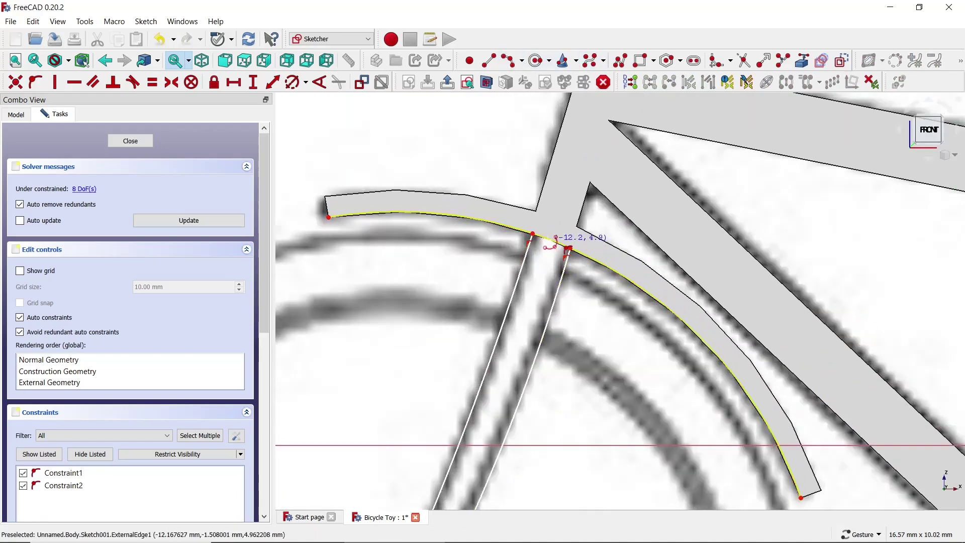
pyautogui.click(553, 244)
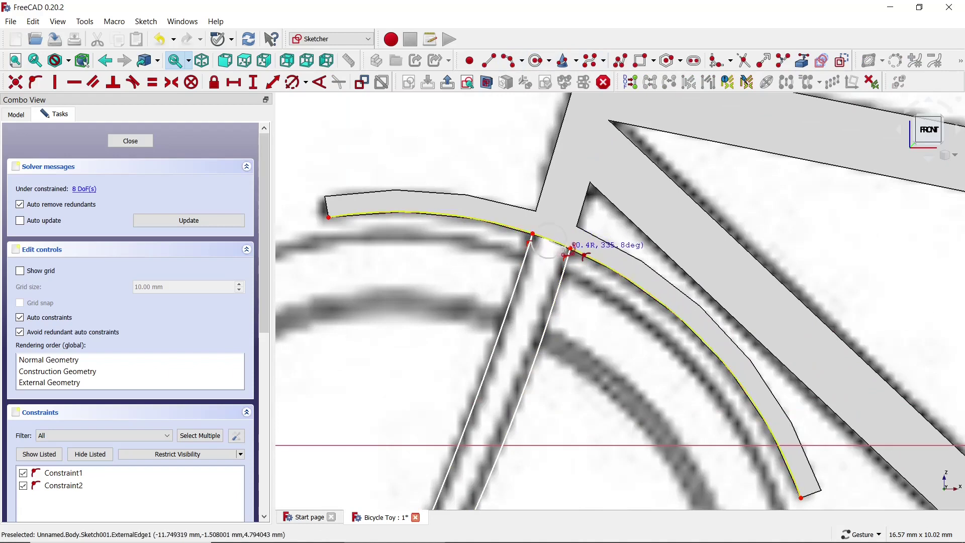
pyautogui.click(570, 249)
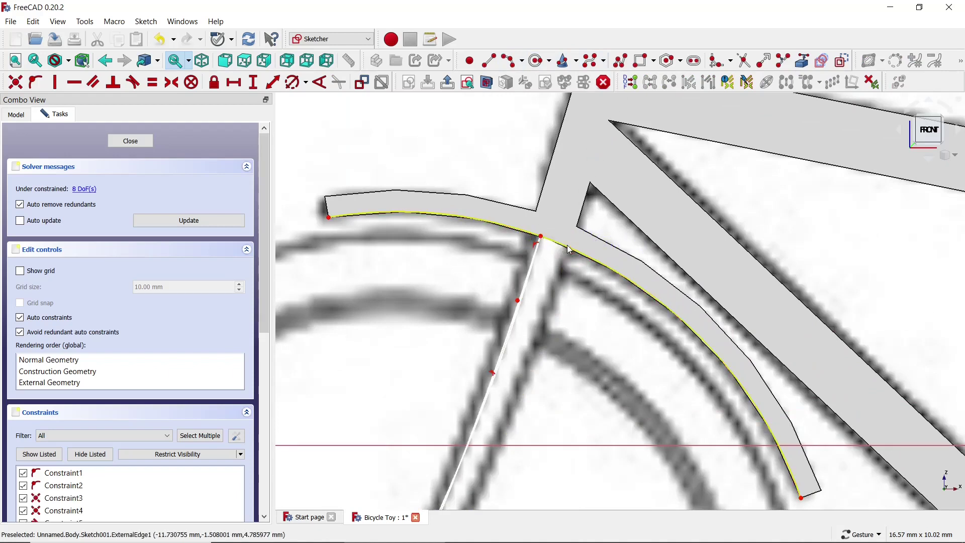
pyautogui.click(570, 248)
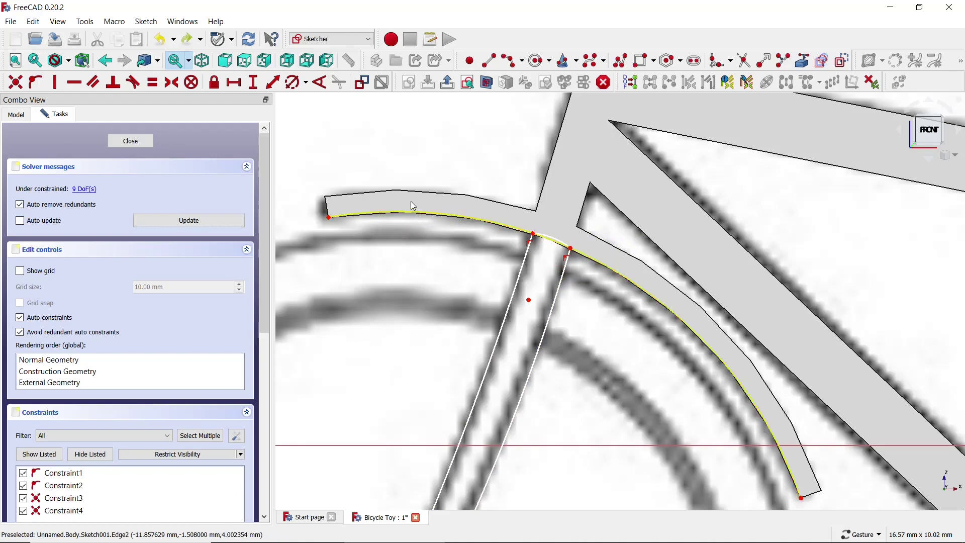
# Delete the external fender reference curve from the sketch
pyautogui.press('Delete')
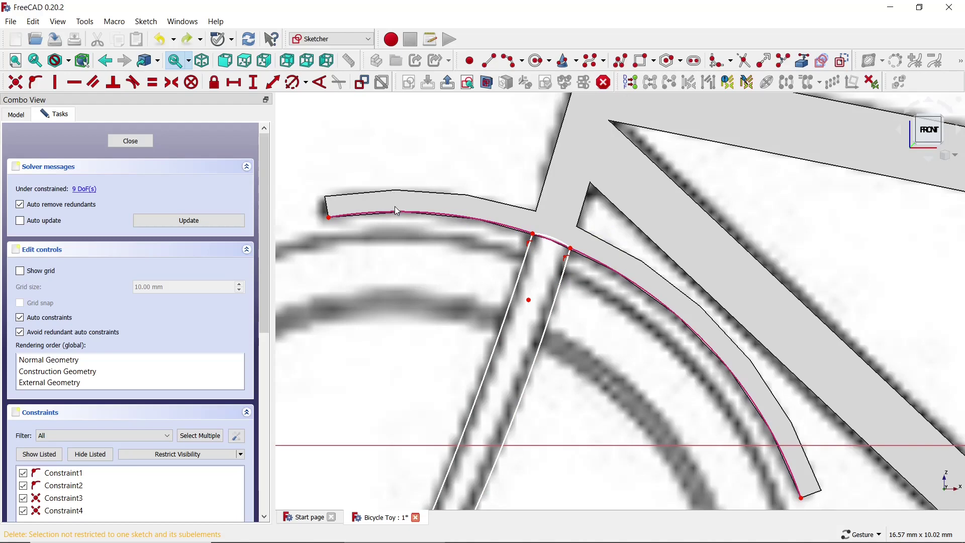
pyautogui.press('Delete')
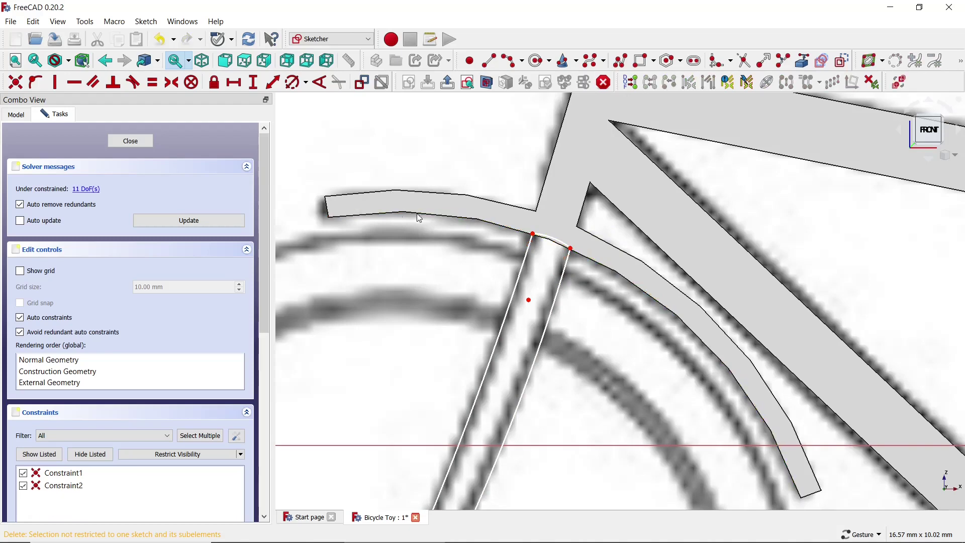
pyautogui.scroll(-3, 554, 251)
pyautogui.scroll(-2, 579, 264)
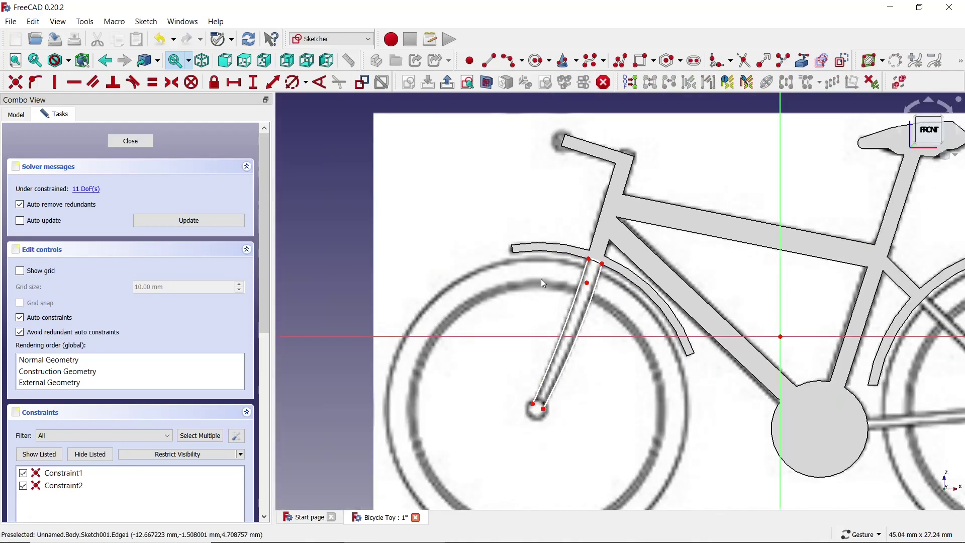
# Draw a small circle around the front wheel hub
pyautogui.click(540, 60)
pyautogui.scroll(5, 538, 410)
pyautogui.scroll(1, 528, 390)
pyautogui.click(535, 382)
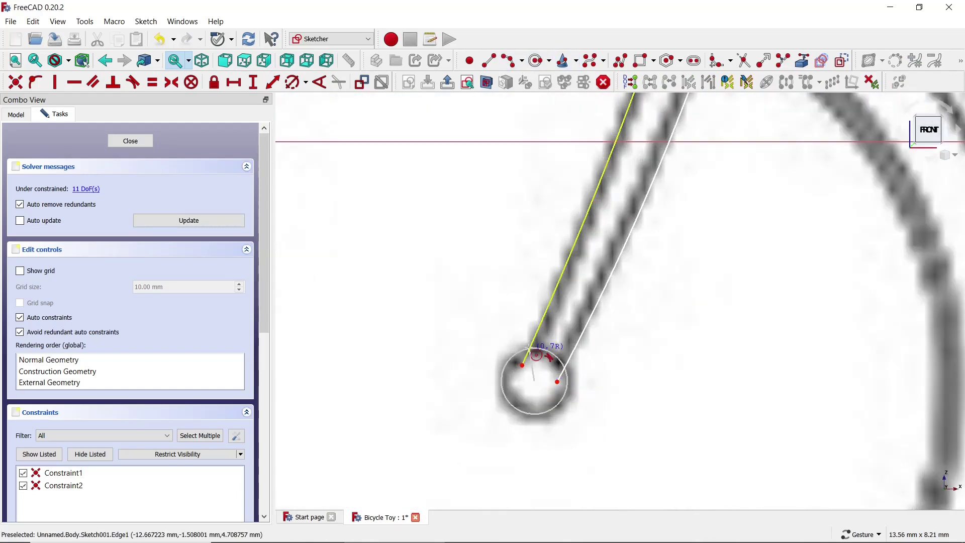
pyautogui.click(528, 346)
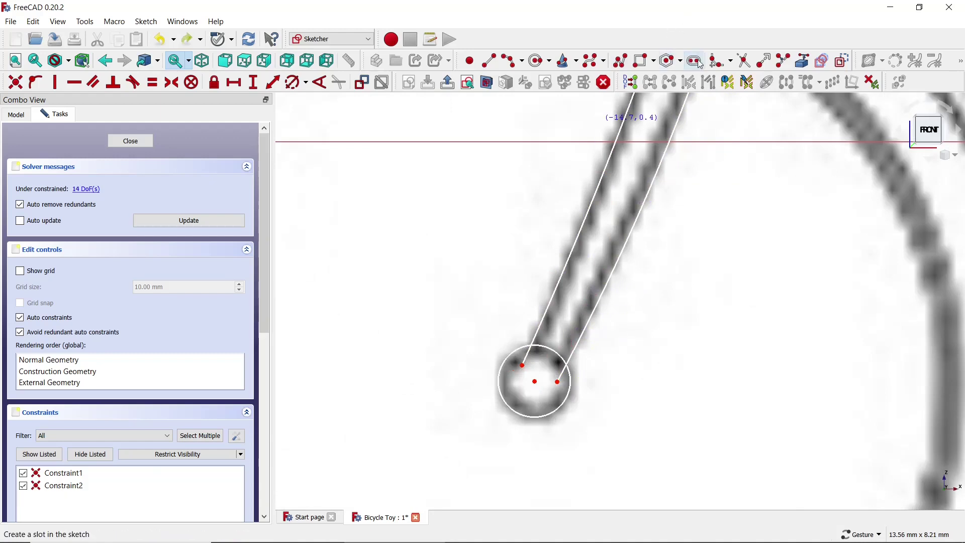
# Trim both fork lines back to the hub circle
pyautogui.click(733, 62)
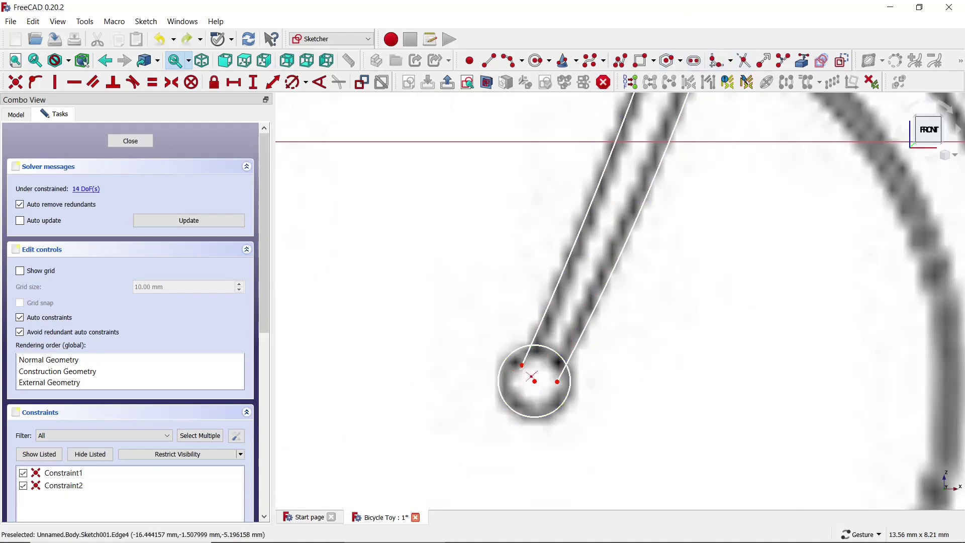
pyautogui.click(527, 362)
pyautogui.click(561, 375)
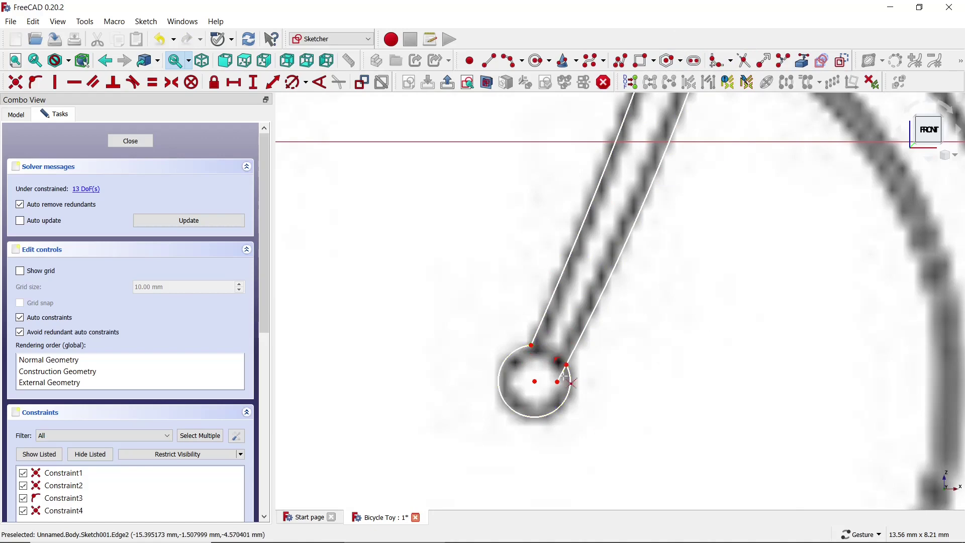
pyautogui.scroll(-2, 565, 377)
pyautogui.scroll(-2, 503, 370)
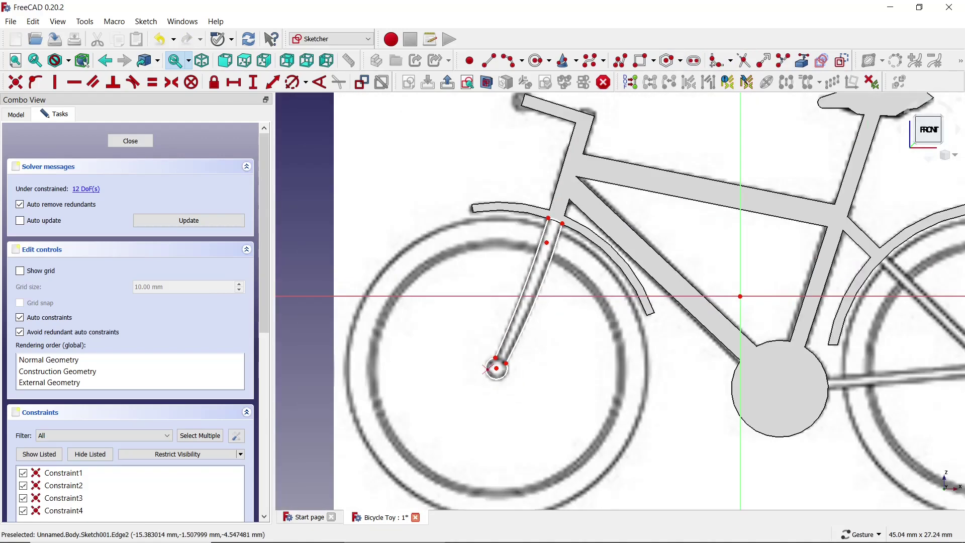
pyautogui.scroll(-2, 493, 366)
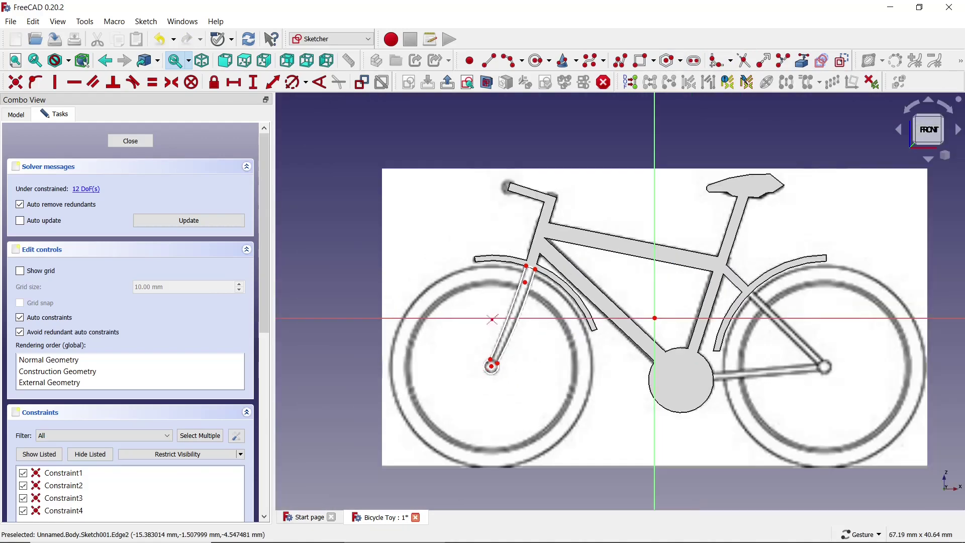
pyautogui.scroll(-2, 492, 320)
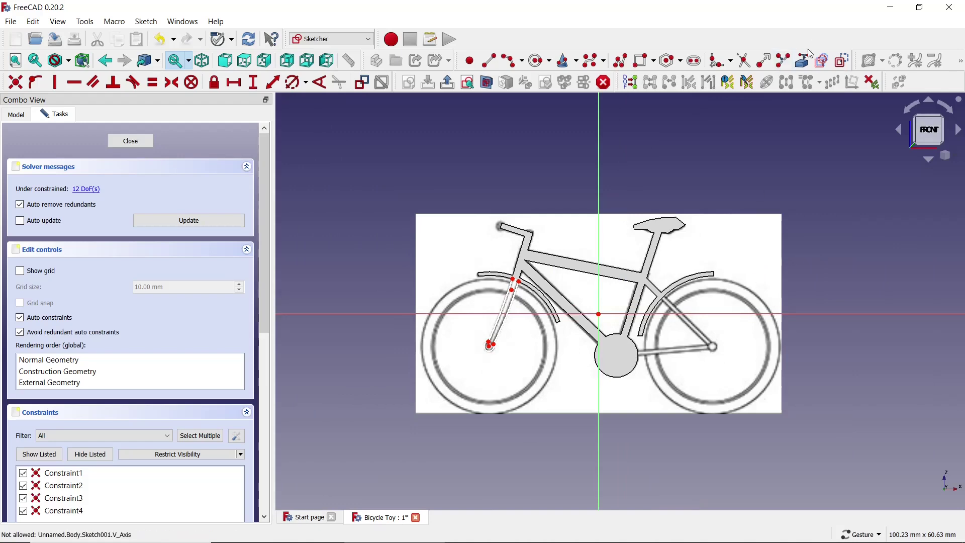
pyautogui.scroll(3, 653, 299)
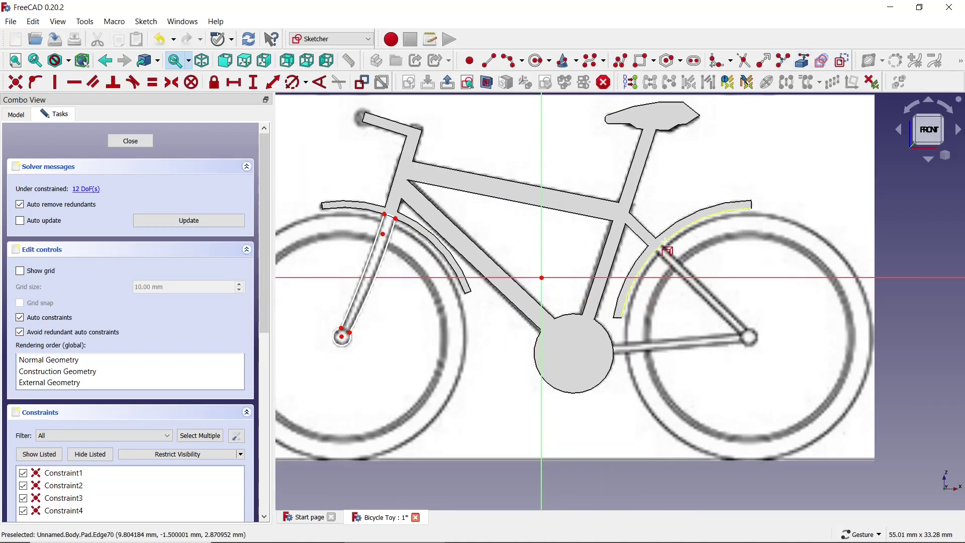
# Link the rear fender edge as reference and draw a stay line down to the rear hub
pyautogui.click(664, 241)
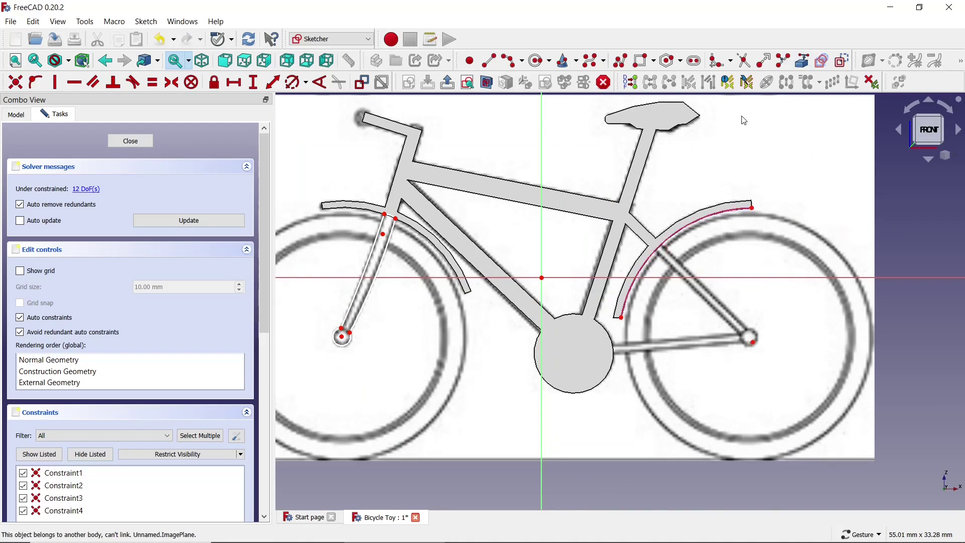
pyautogui.click(495, 72)
pyautogui.scroll(2, 707, 259)
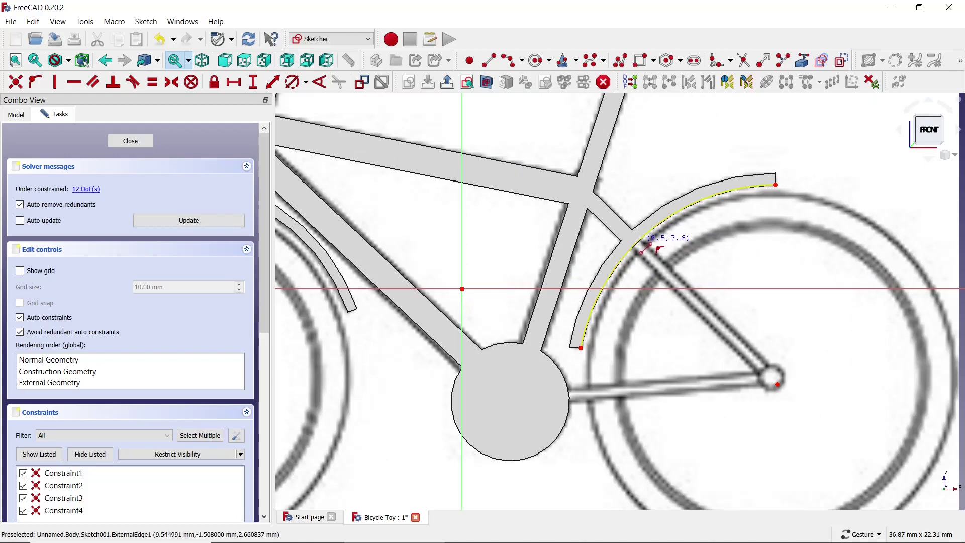
pyautogui.click(648, 245)
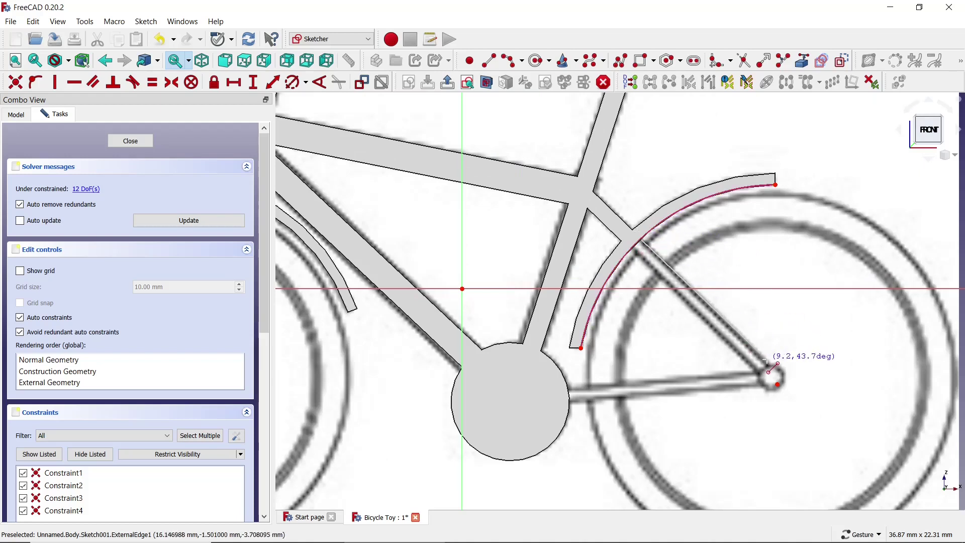
pyautogui.click(773, 370)
# Draw the second stay line to the rear hub and constrain both stay lines parallel
pyautogui.click(490, 62)
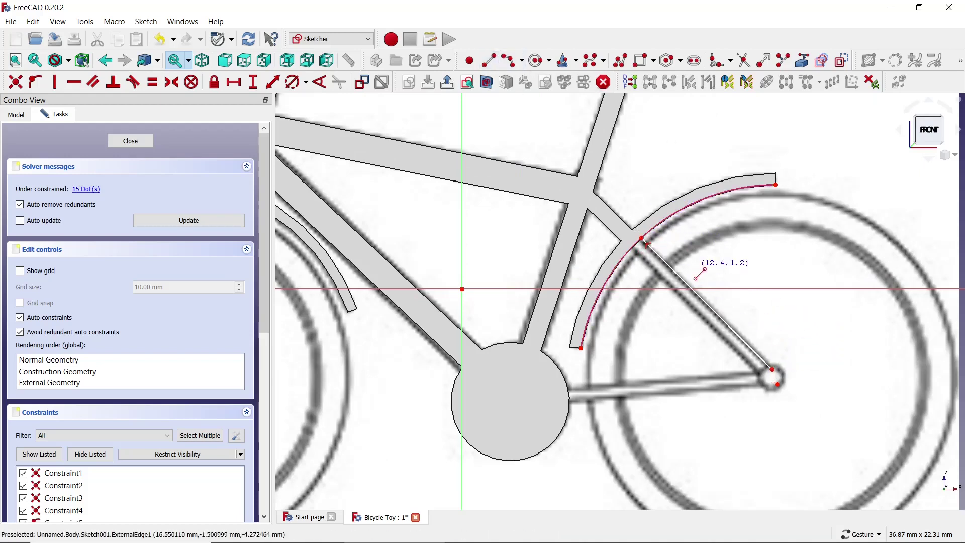
pyautogui.click(647, 246)
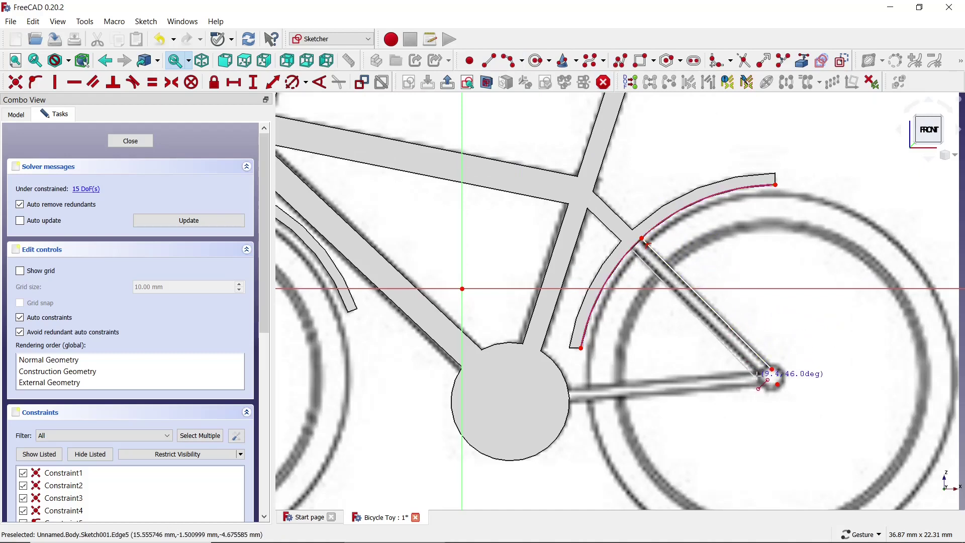
pyautogui.click(760, 375)
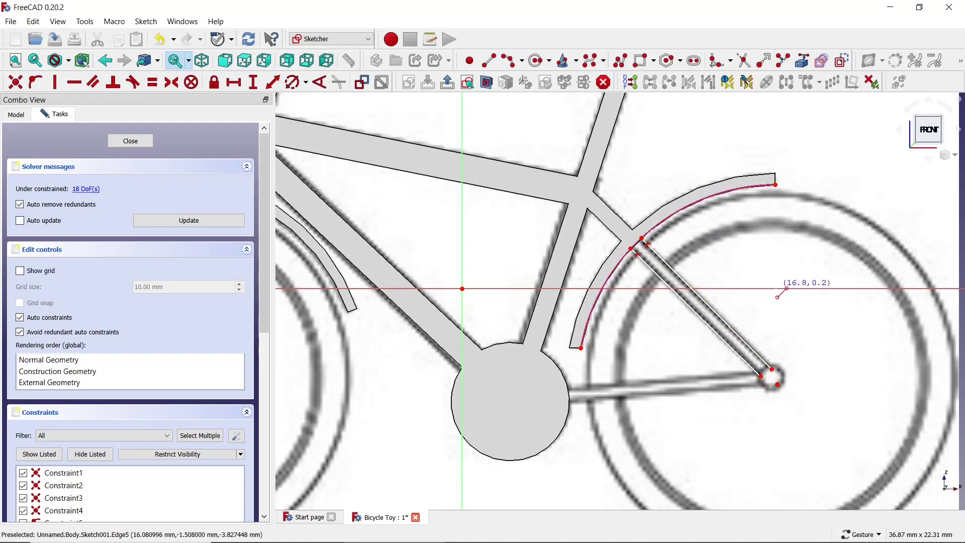
pyautogui.click(731, 328)
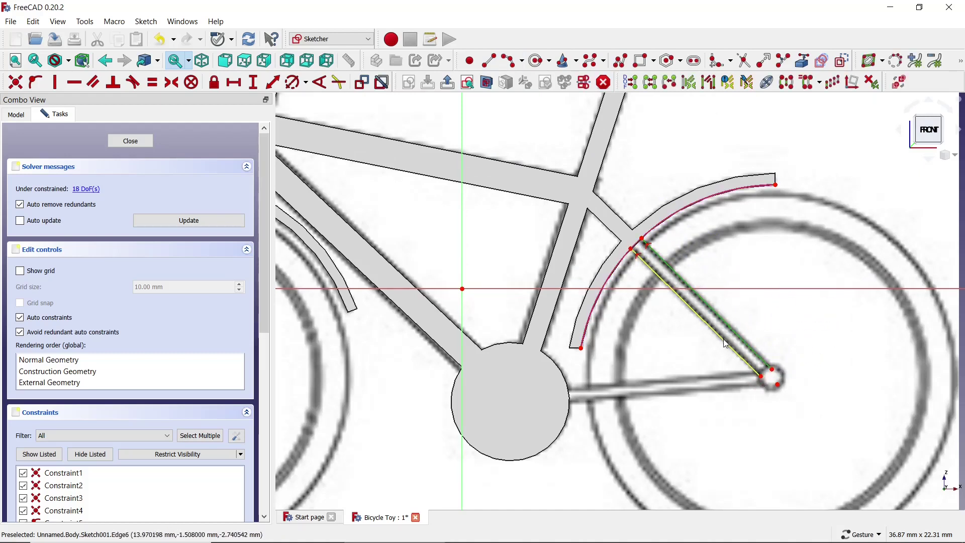
pyautogui.keyDown('ctrl'); pyautogui.click(723, 339); pyautogui.keyUp('ctrl')
pyautogui.click(93, 82)
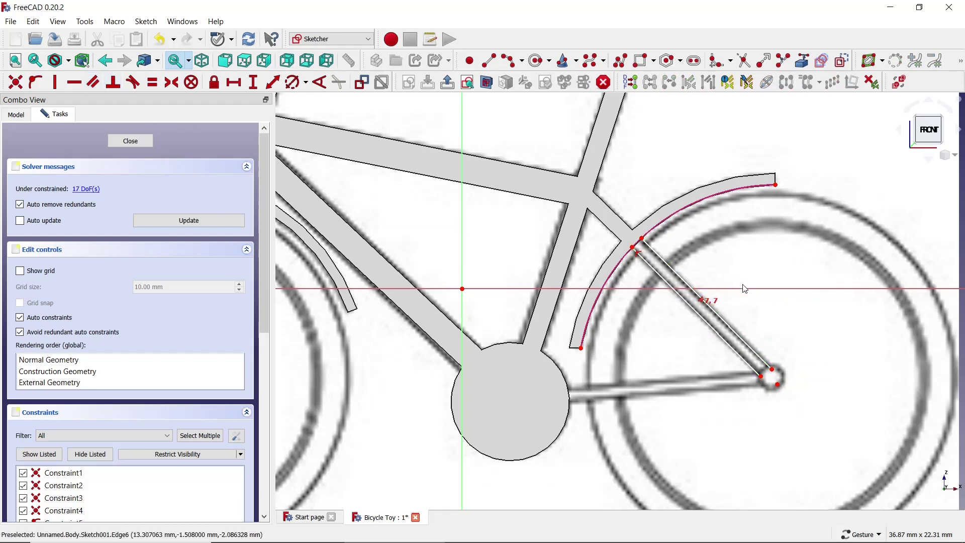
pyautogui.click(487, 66)
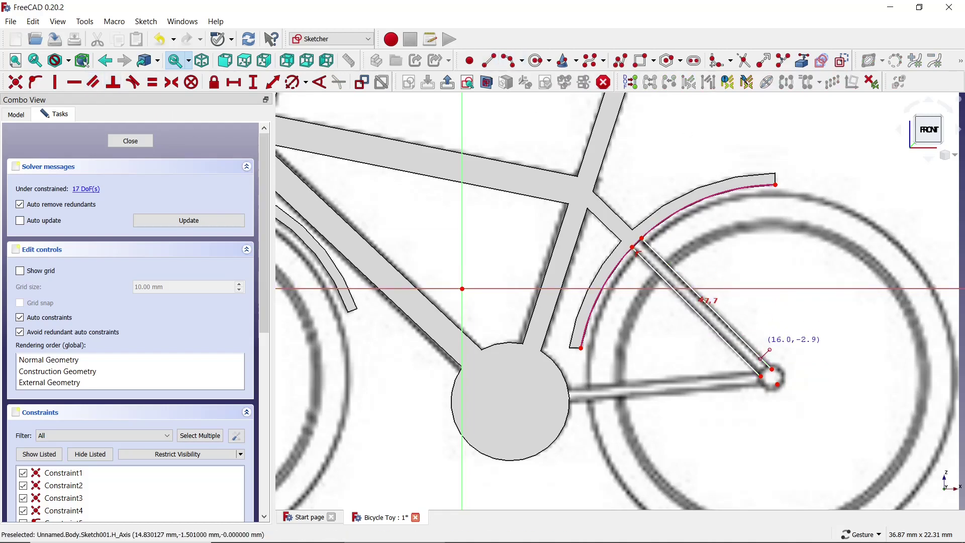
# Draw a small circle centred on the rear dropout where the stay lines meet
pyautogui.click(529, 69)
pyautogui.scroll(3, 760, 392)
pyautogui.scroll(2, 759, 392)
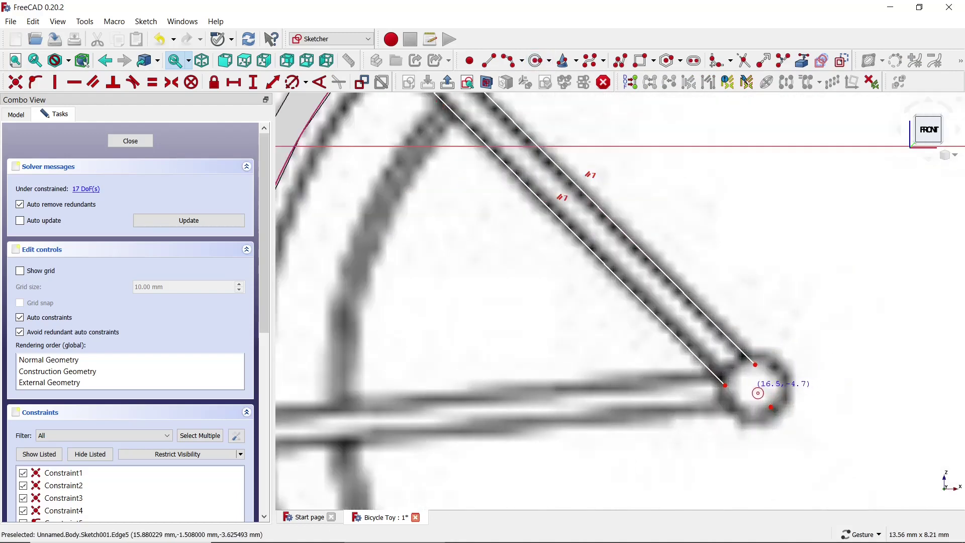
pyautogui.click(751, 386)
pyautogui.click(743, 347)
pyautogui.scroll(-3, 743, 352)
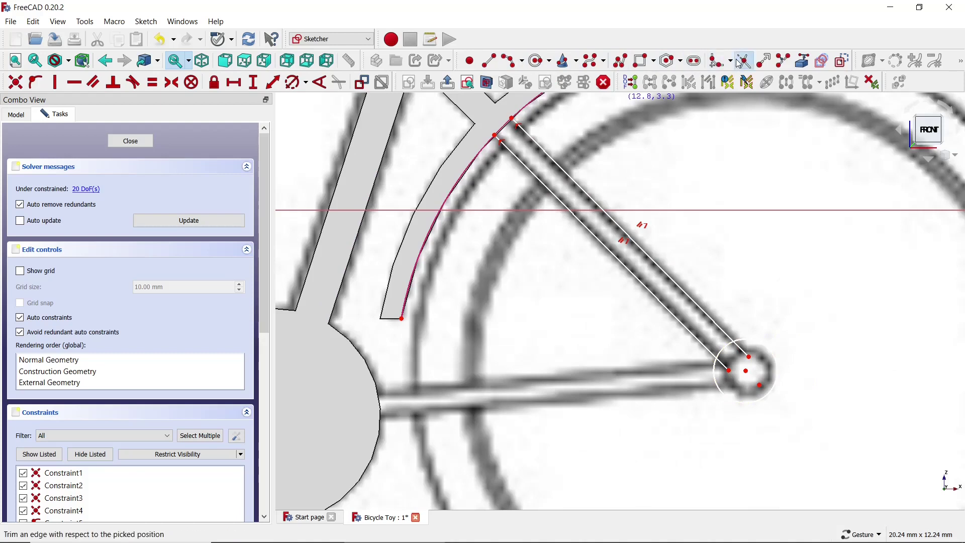
# Trim the inner circle arc and both stay-line stubs so the stays end on the circle
pyautogui.click(729, 354)
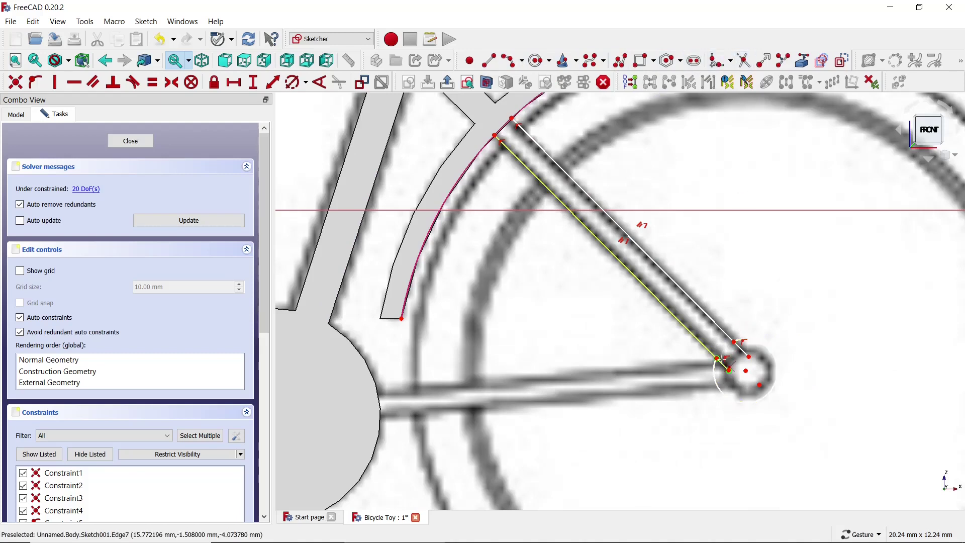
pyautogui.click(724, 367)
pyautogui.click(743, 351)
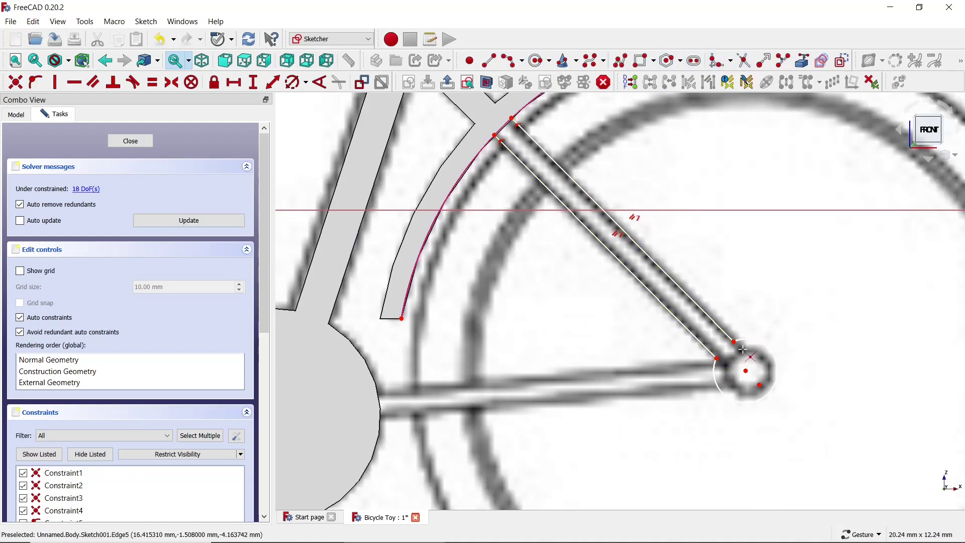
pyautogui.scroll(-2, 743, 350)
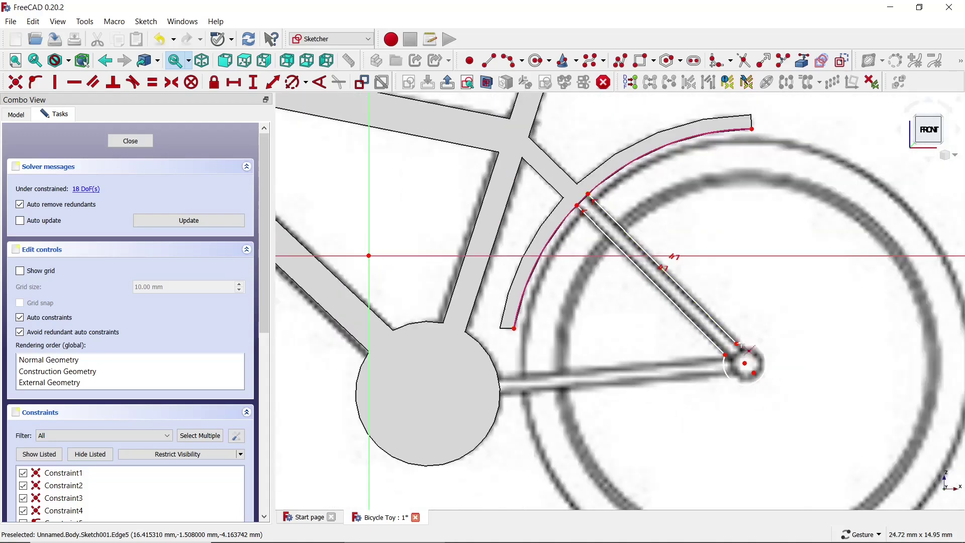
# Draw two chain-stay lines from the rear hub circle to the bottom bracket circle
pyautogui.click(495, 59)
pyautogui.click(729, 356)
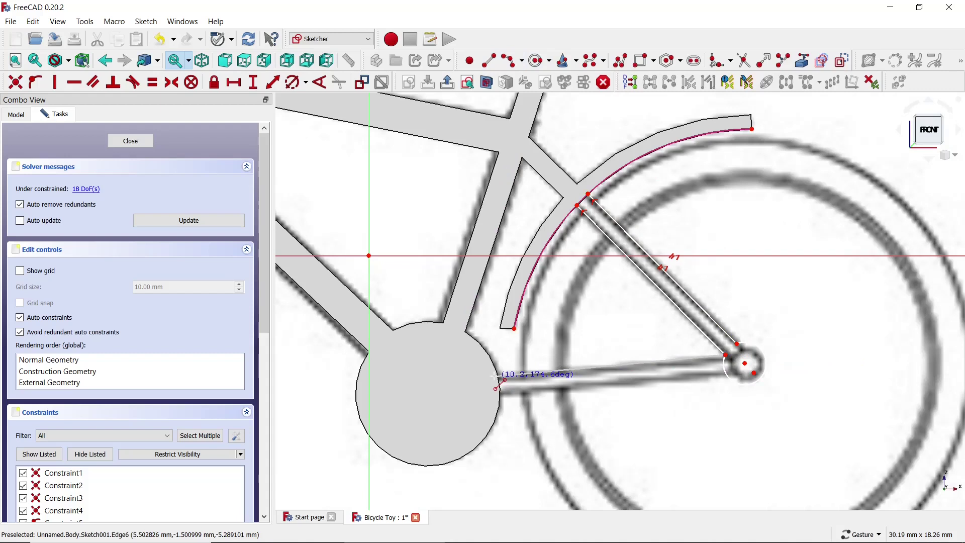
pyautogui.click(495, 376)
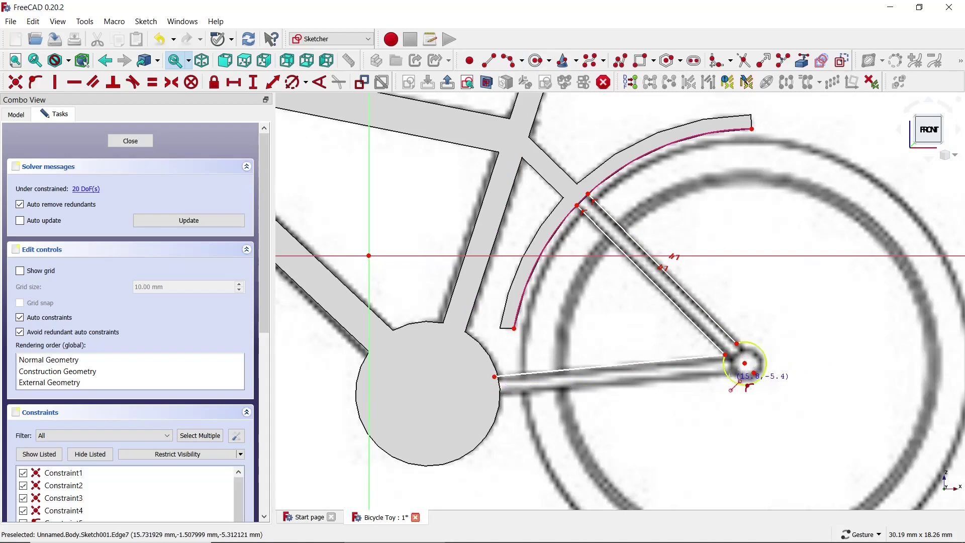
pyautogui.click(732, 382)
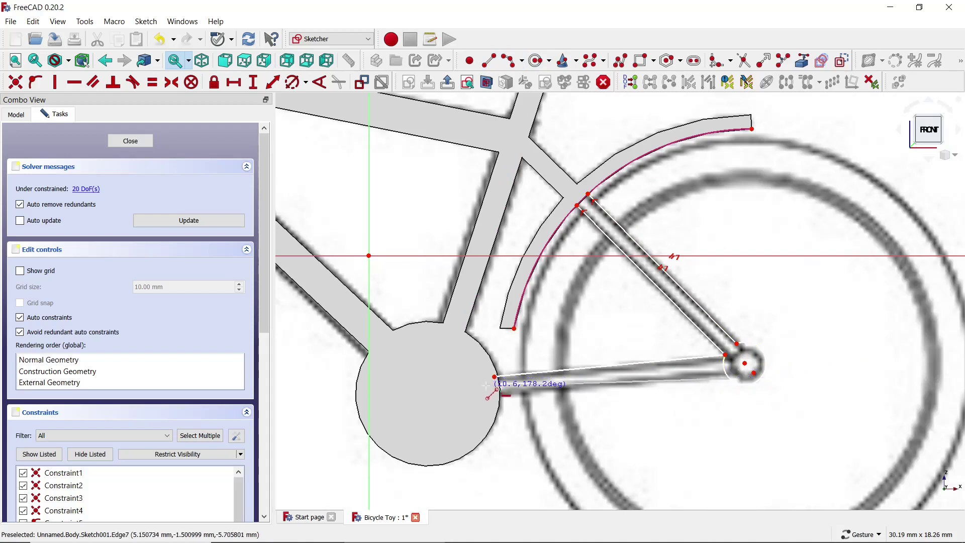
pyautogui.click(486, 393)
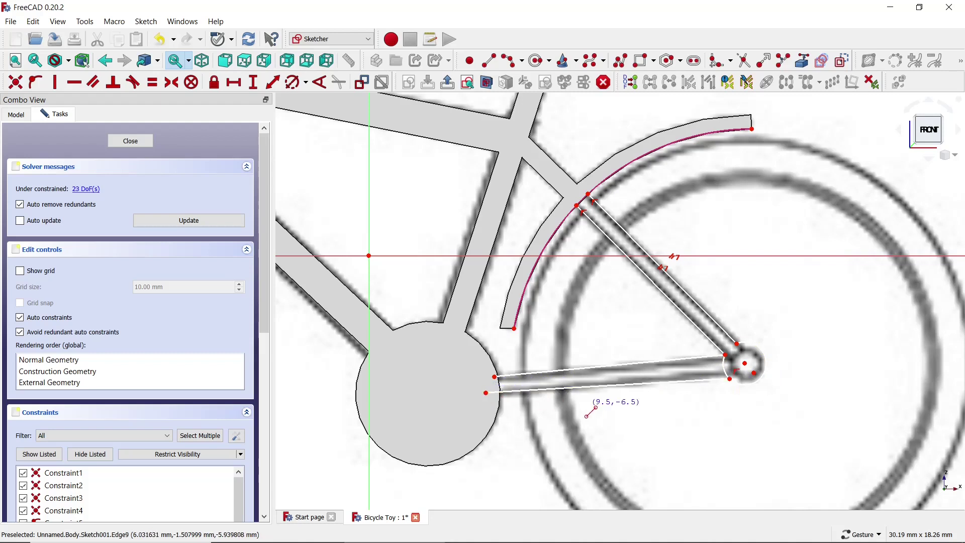
# Make both chain-stay lines parallel and nudge the seat-stay end at the hub upward
pyautogui.moveTo(603, 399); pyautogui.dragTo(585, 358)
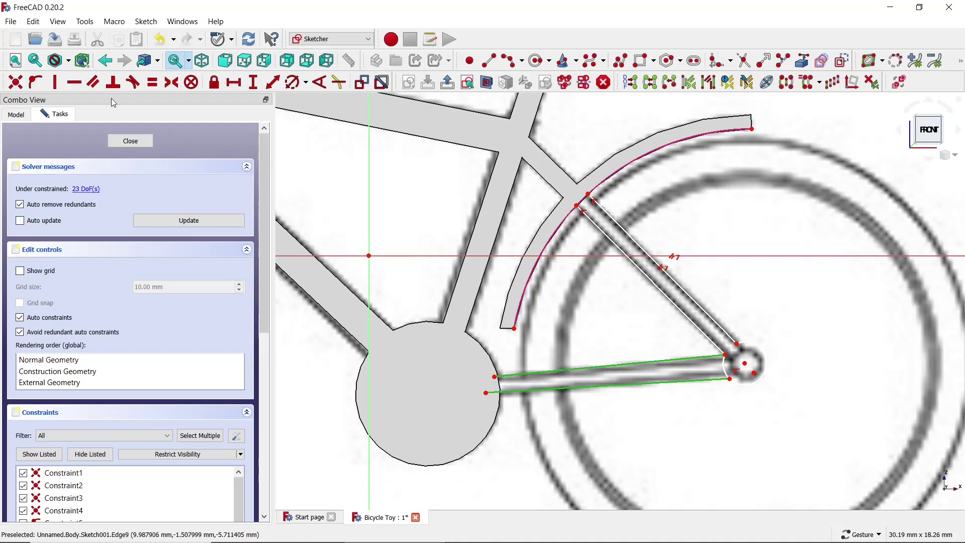
pyautogui.click(93, 82)
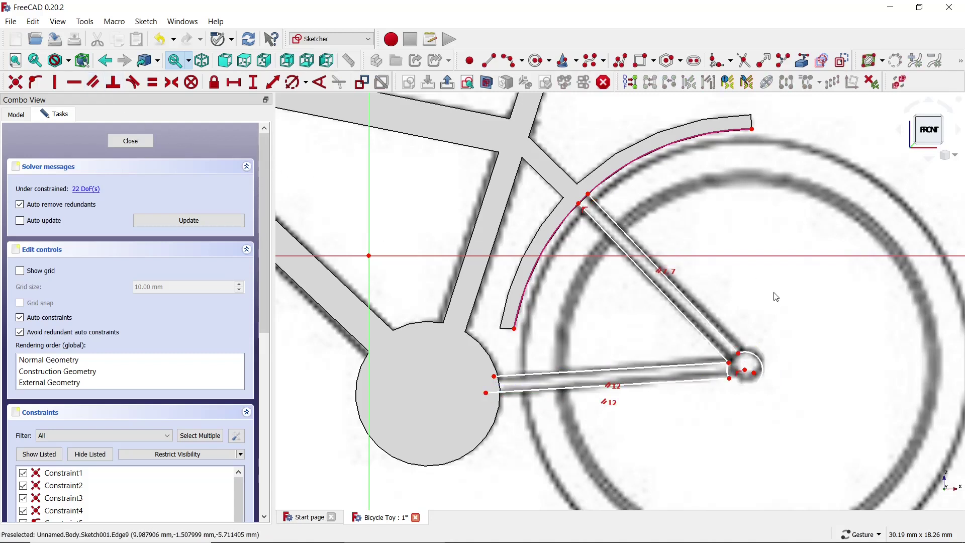
pyautogui.moveTo(740, 351); pyautogui.dragTo(744, 348)
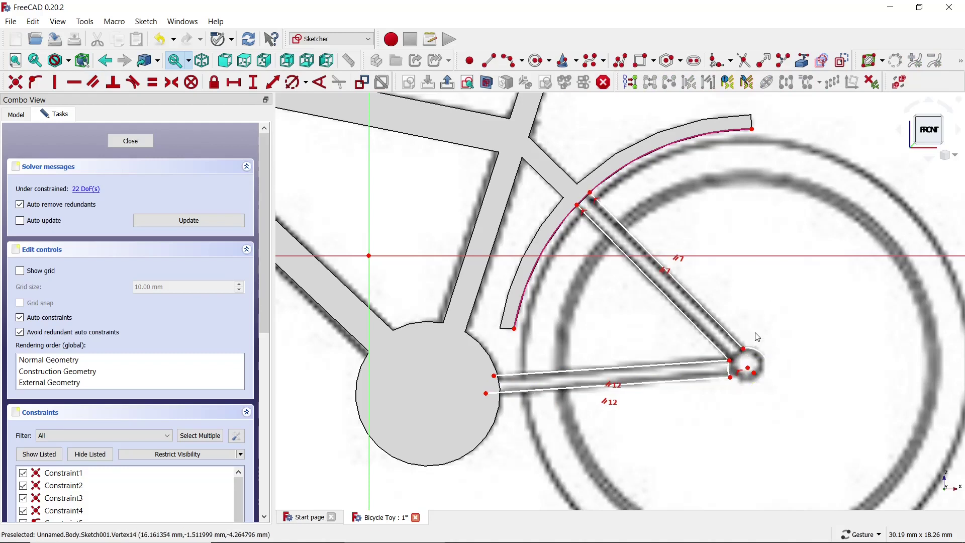
# Link the crank circle as external geometry and attach the lower chain-stay end to it
pyautogui.click(803, 60)
pyautogui.click(493, 362)
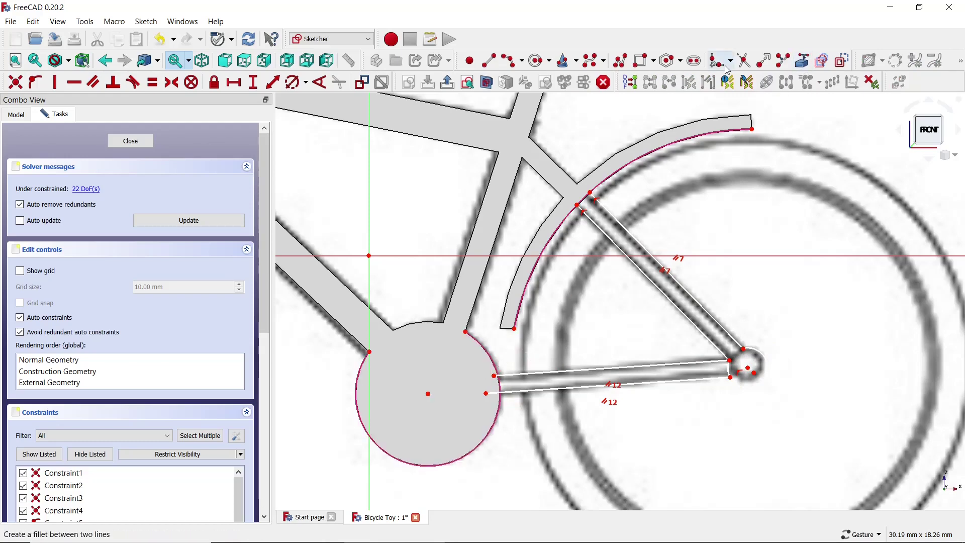
pyautogui.scroll(4, 430, 453)
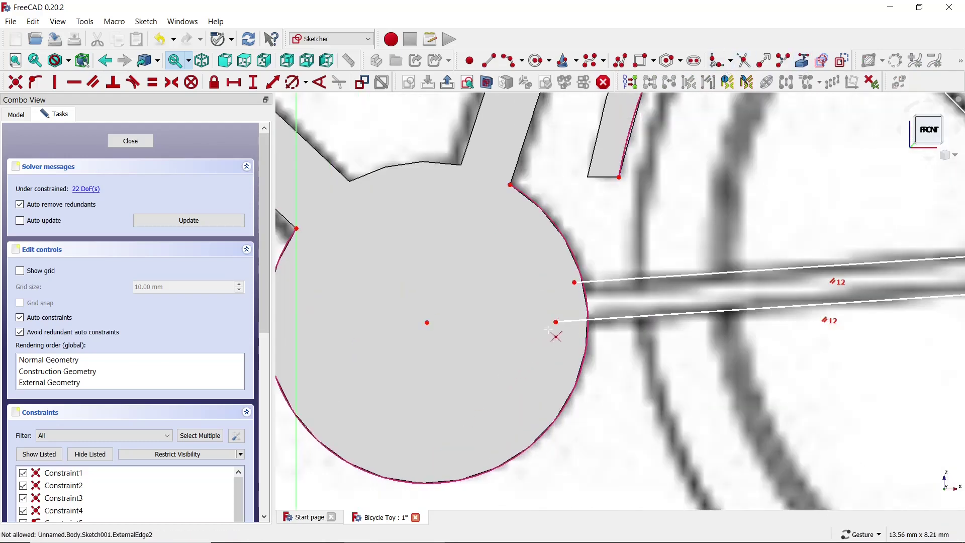
pyautogui.click(583, 307)
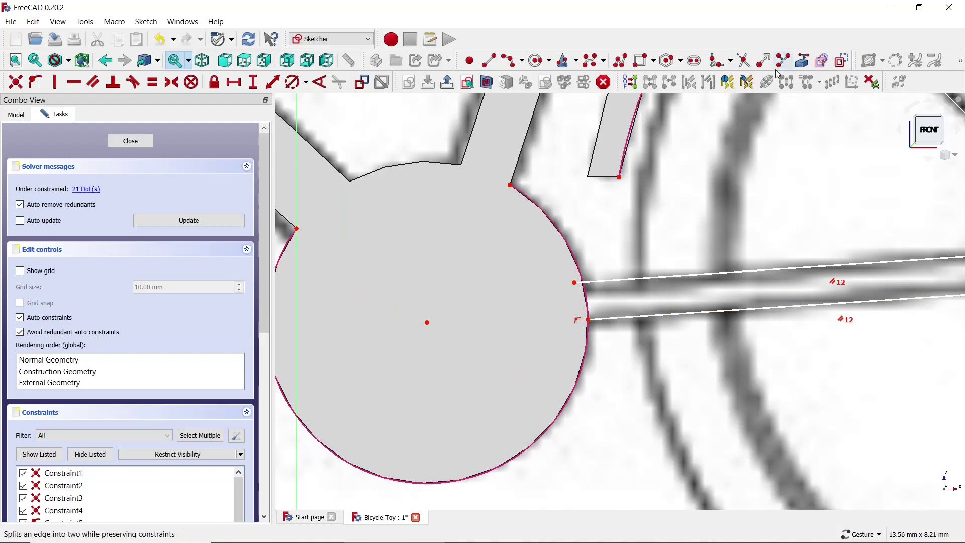
# Trim the upper chain-stay line back to the crank circle
pyautogui.click(756, 64)
pyautogui.scroll(2, 583, 286)
pyautogui.scroll(2, 578, 294)
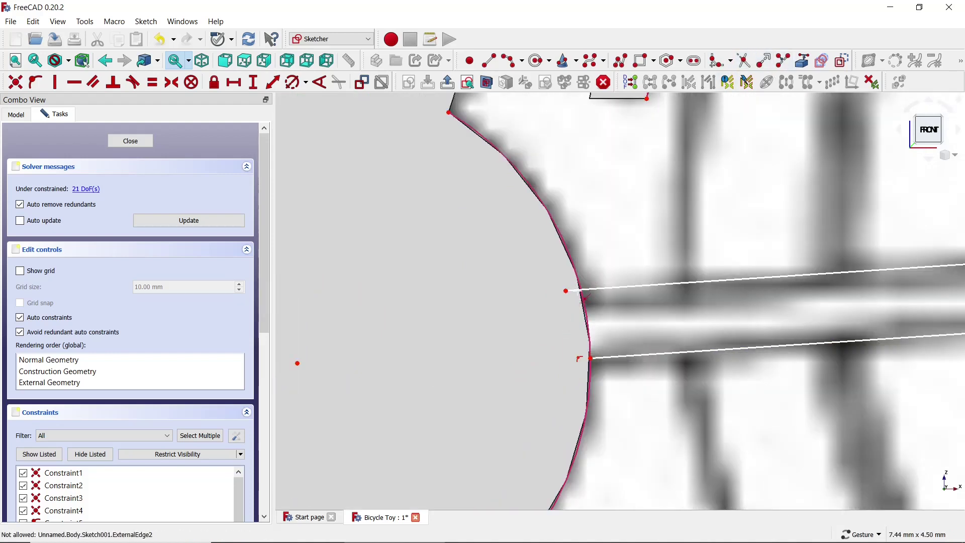
pyautogui.click(574, 291)
pyautogui.scroll(-2, 561, 329)
pyautogui.scroll(-4, 553, 326)
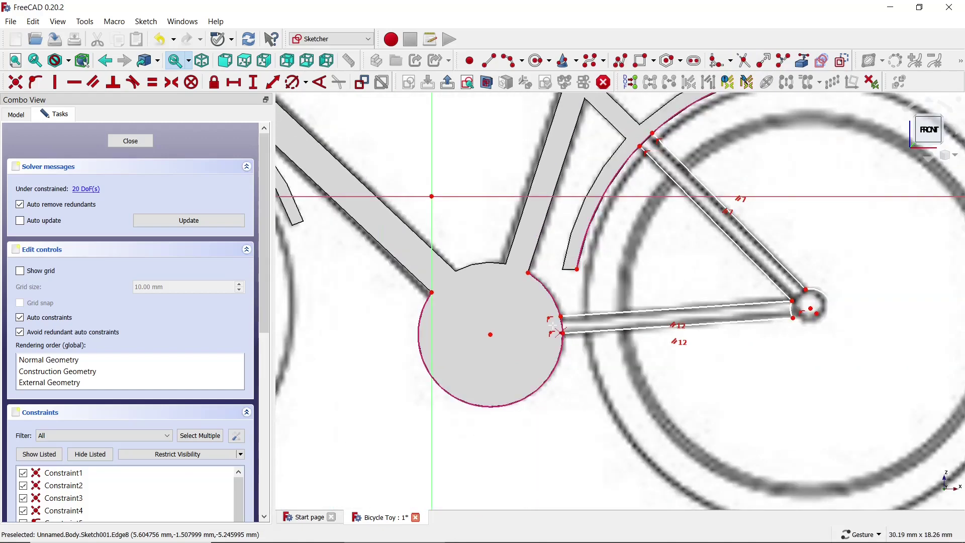
pyautogui.scroll(-1, 553, 325)
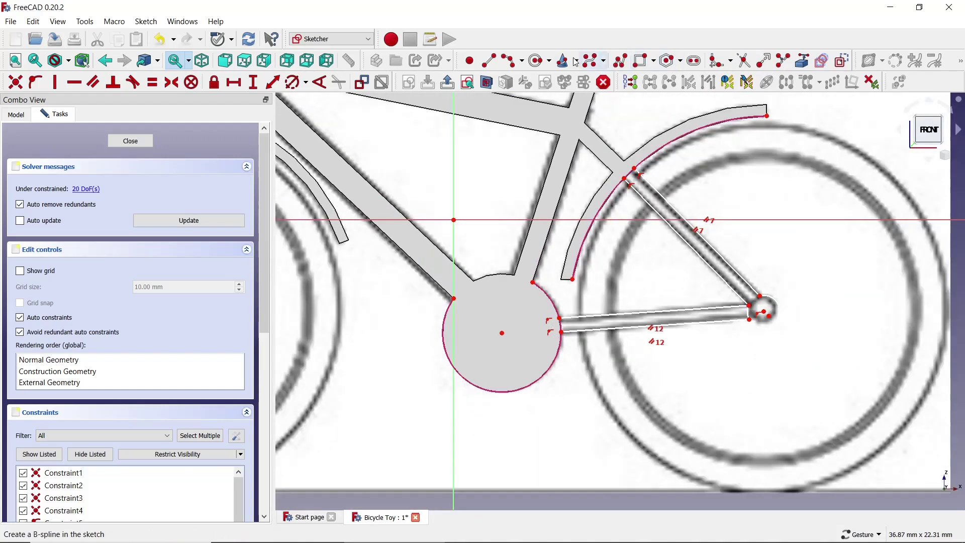
# Undo a failed arc at the line end and delete the crank circle reference
pyautogui.click(510, 61)
pyautogui.scroll(4, 552, 292)
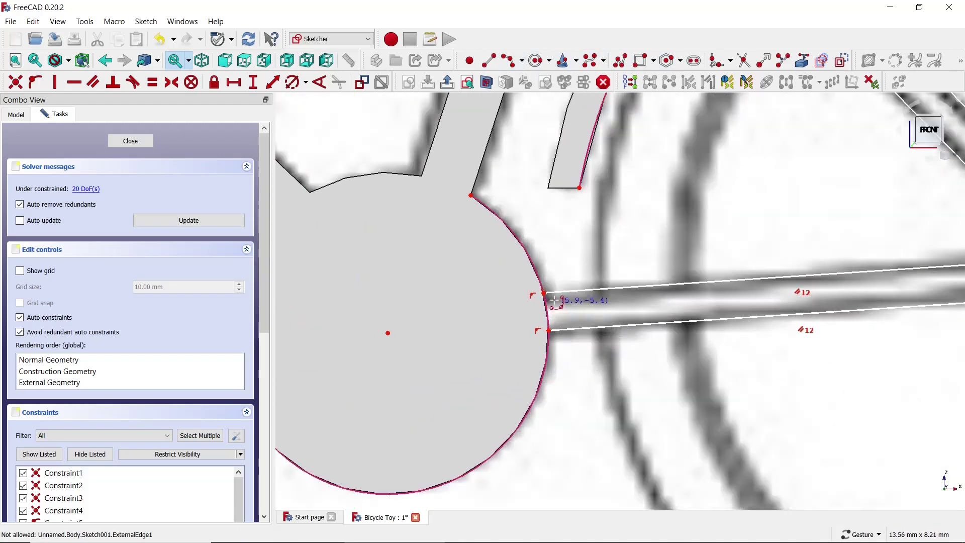
pyautogui.click(544, 293)
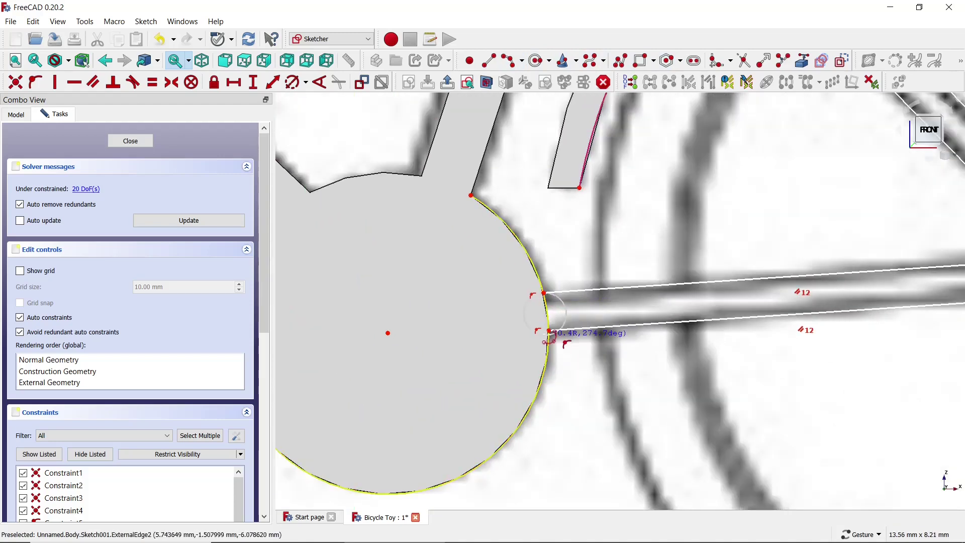
pyautogui.click(550, 330)
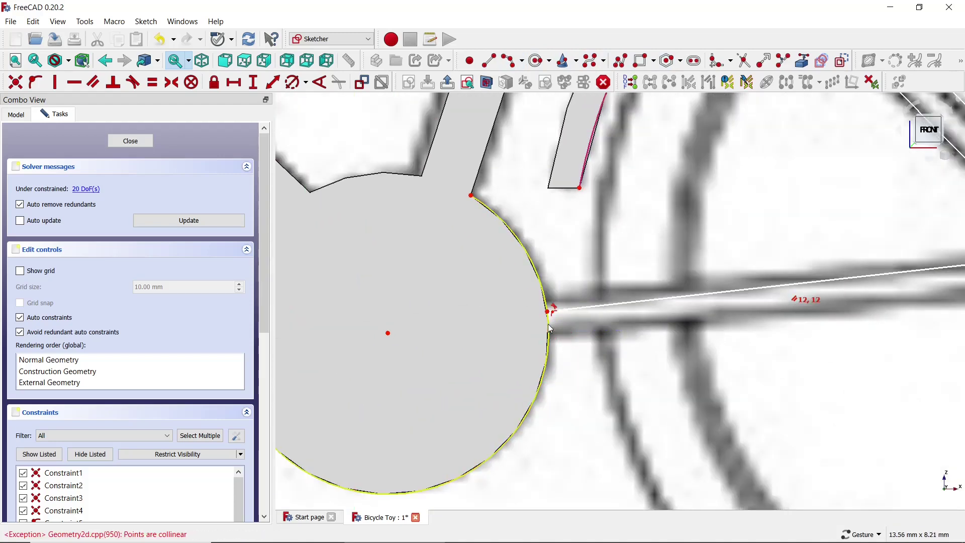
pyautogui.scroll(-2, 550, 329)
pyautogui.hotkey('ctrl', 'z')
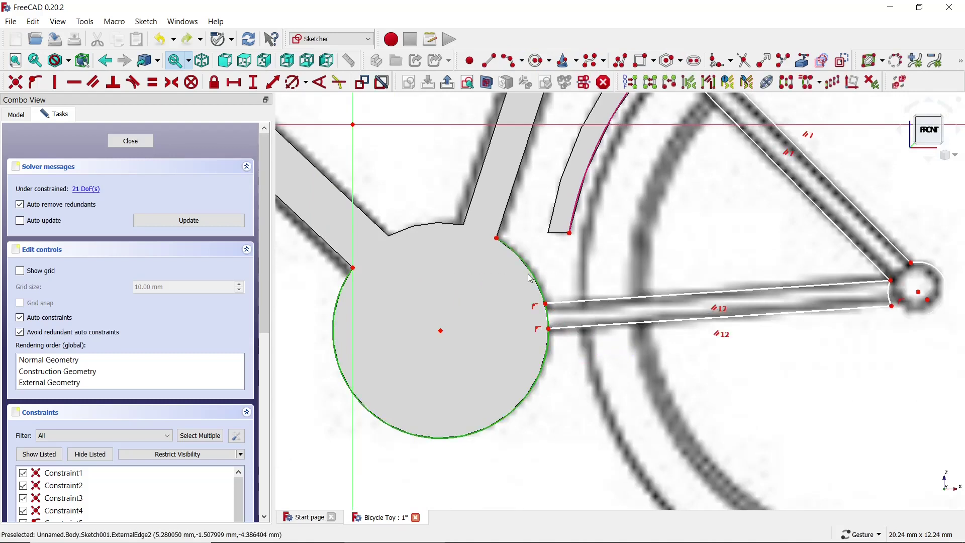
pyautogui.press('Delete')
pyautogui.scroll(-2, 530, 278)
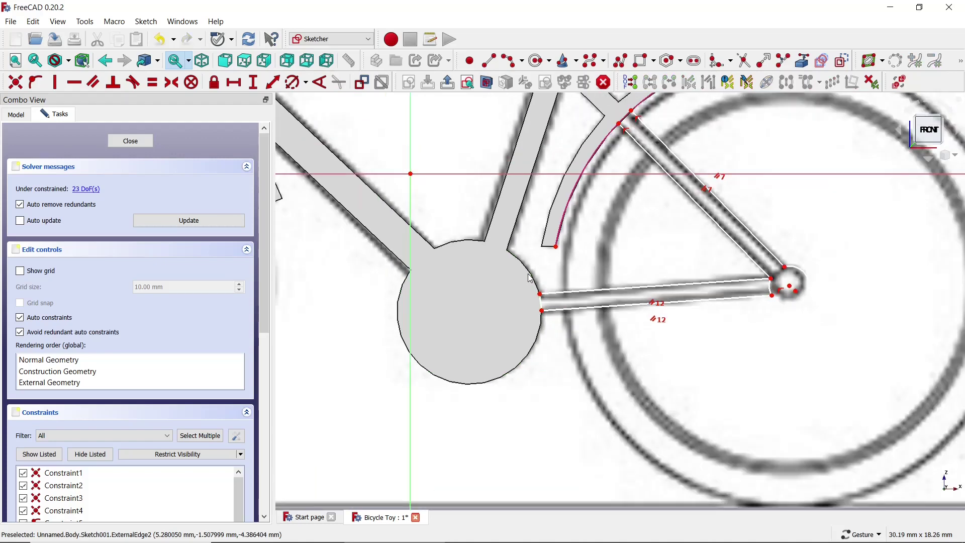
# Start an arc at the fender-stay junction, then cancel and undo it
pyautogui.scroll(-1, 530, 278)
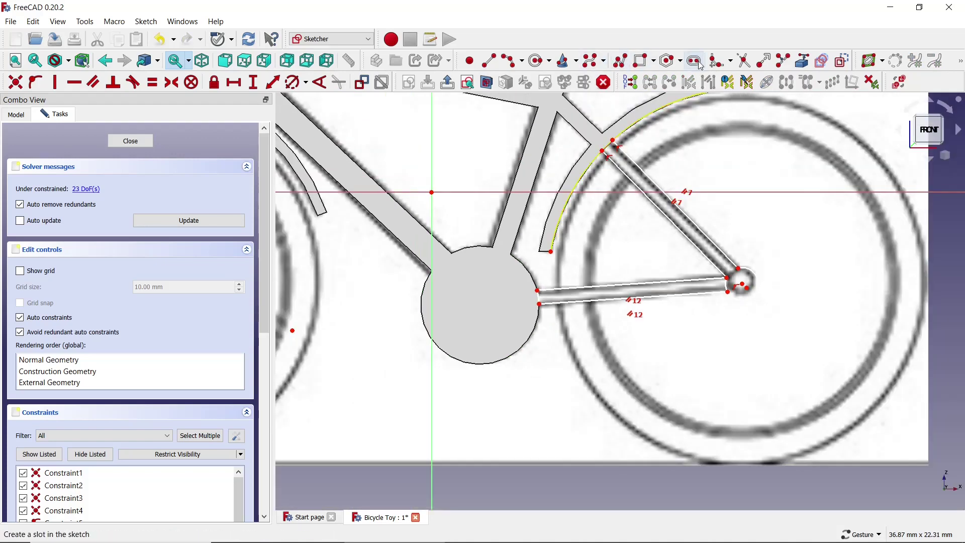
pyautogui.scroll(1, 738, 285)
pyautogui.scroll(2, 738, 286)
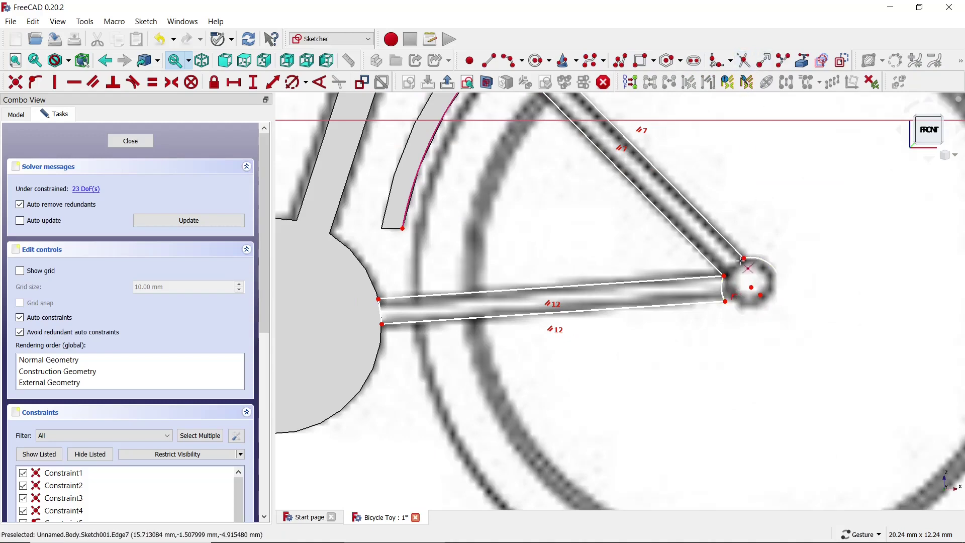
pyautogui.scroll(-2, 711, 367)
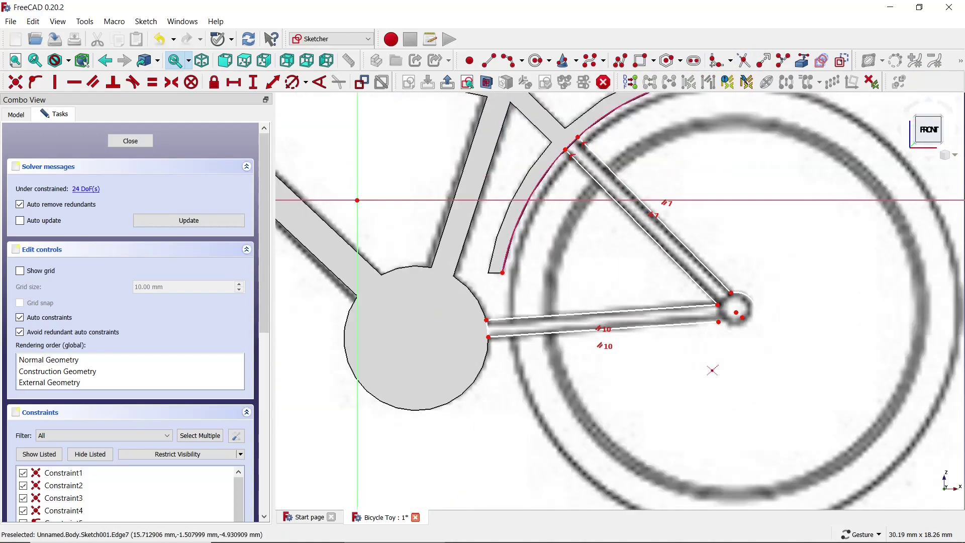
pyautogui.scroll(-1, 711, 367)
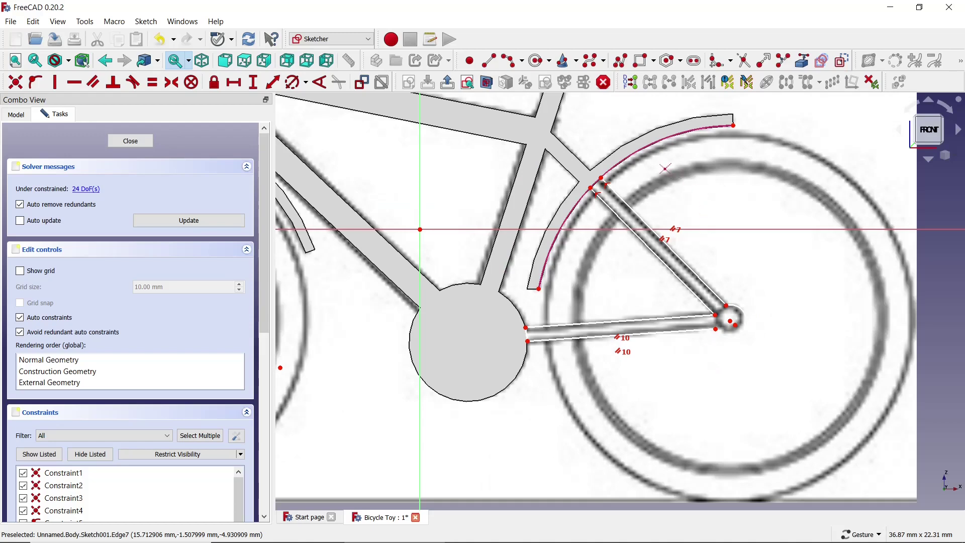
pyautogui.click(513, 61)
pyautogui.scroll(5, 567, 166)
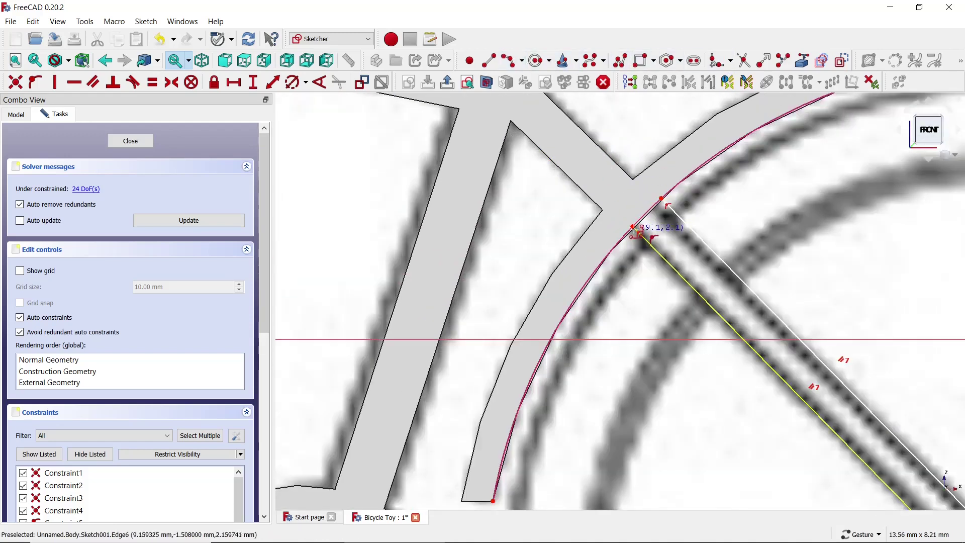
pyautogui.click(649, 211)
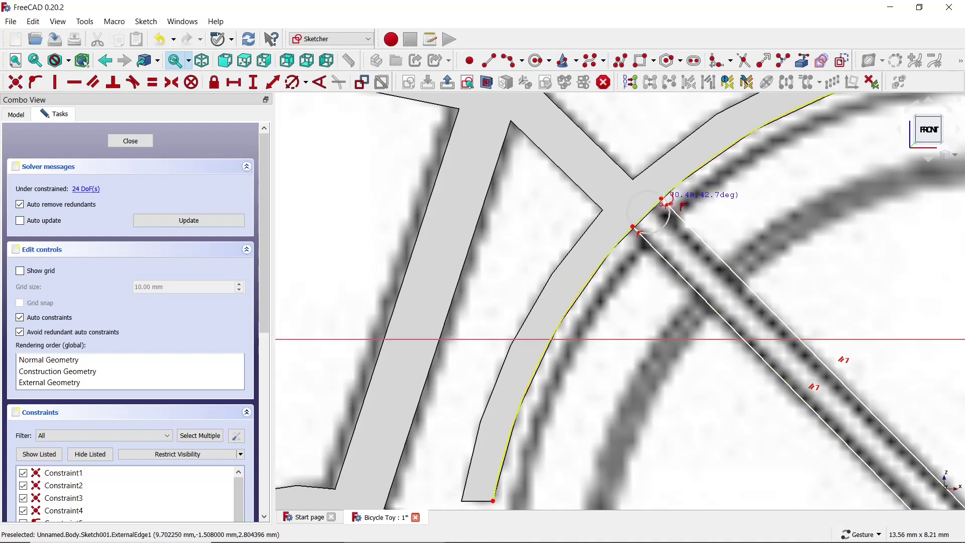
pyautogui.hotkey('ctrl', 'z')
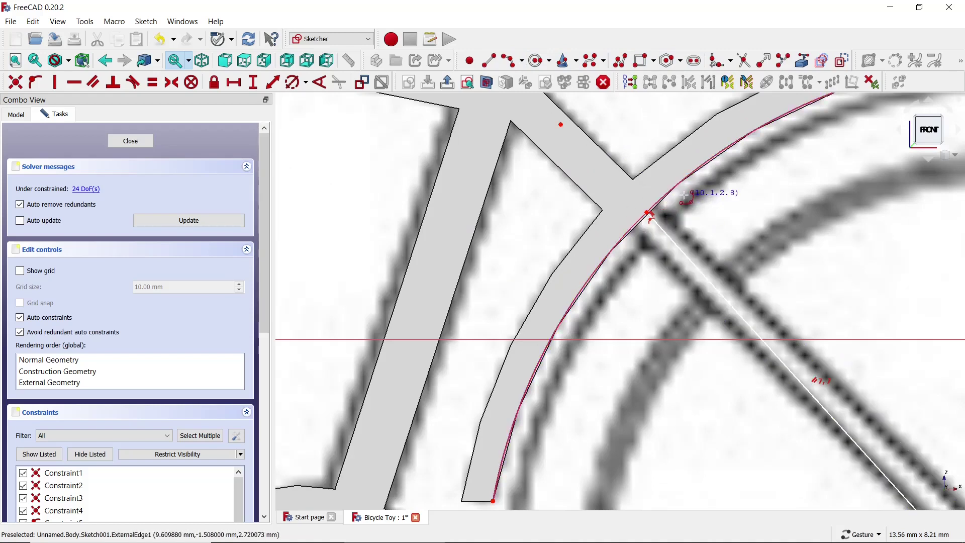
pyautogui.hotkey('ctrl', 'z')
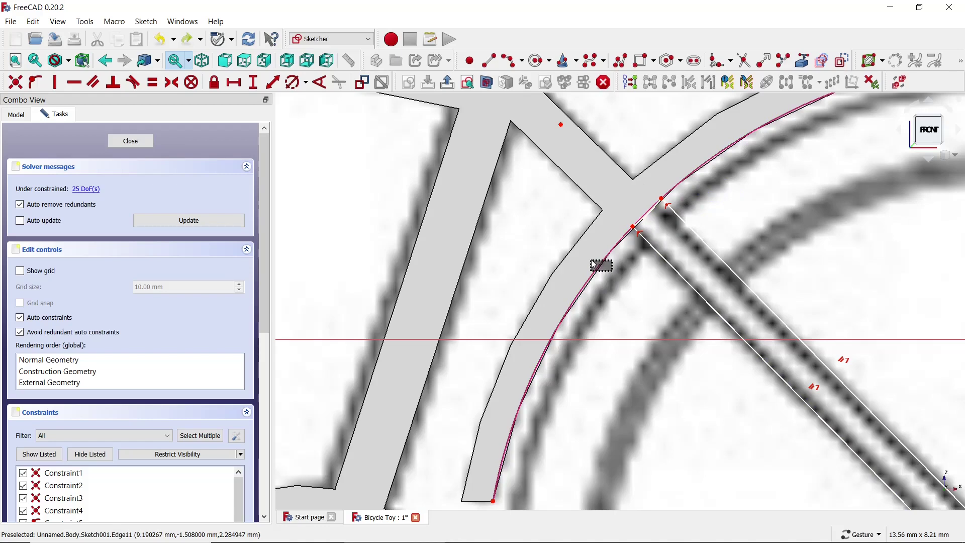
# Delete the rear fender reference curve and zoom out over the whole bicycle
pyautogui.click(591, 261)
pyautogui.press('Delete')
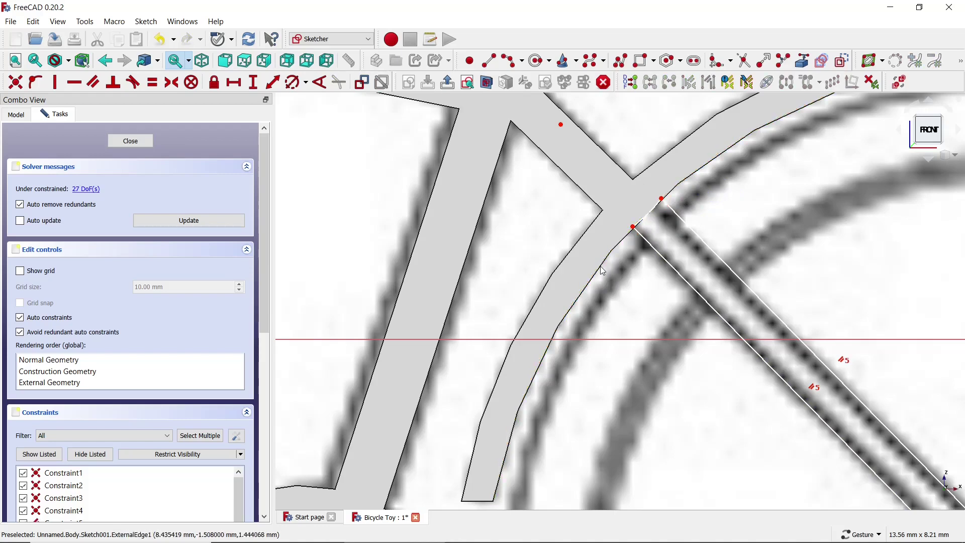
pyautogui.scroll(-6, 603, 271)
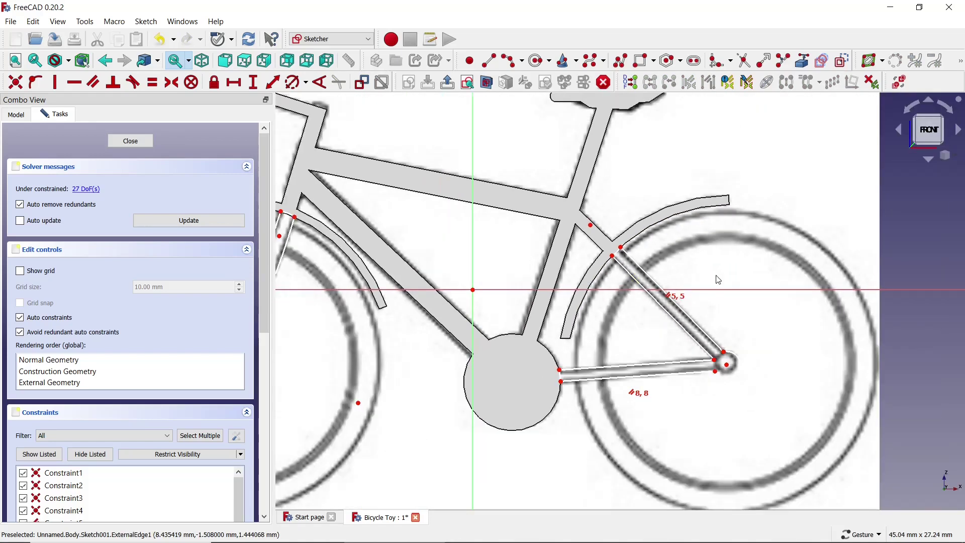
pyautogui.scroll(-3, 719, 280)
pyautogui.scroll(-1, 724, 280)
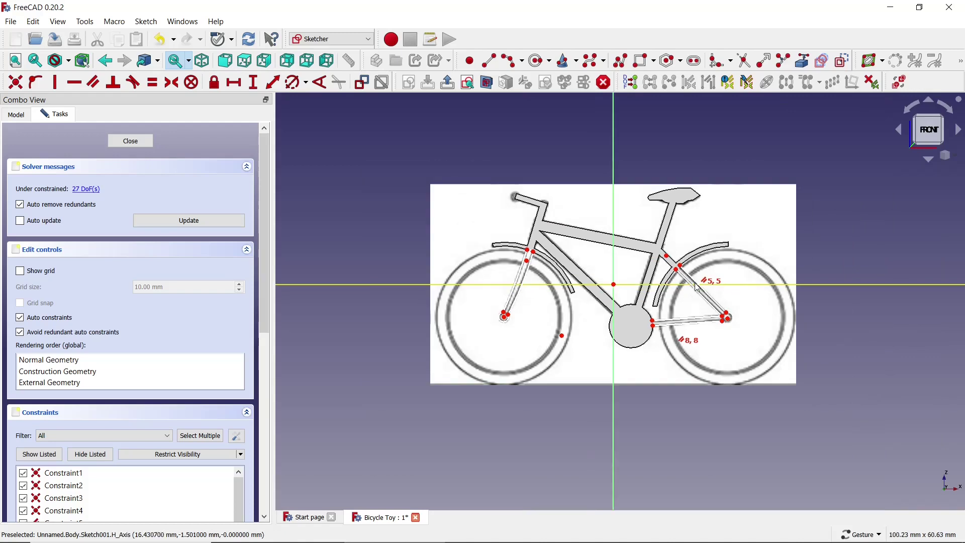
# Close the stays and fork sketch and clear the 3D selection
pyautogui.click(130, 141)
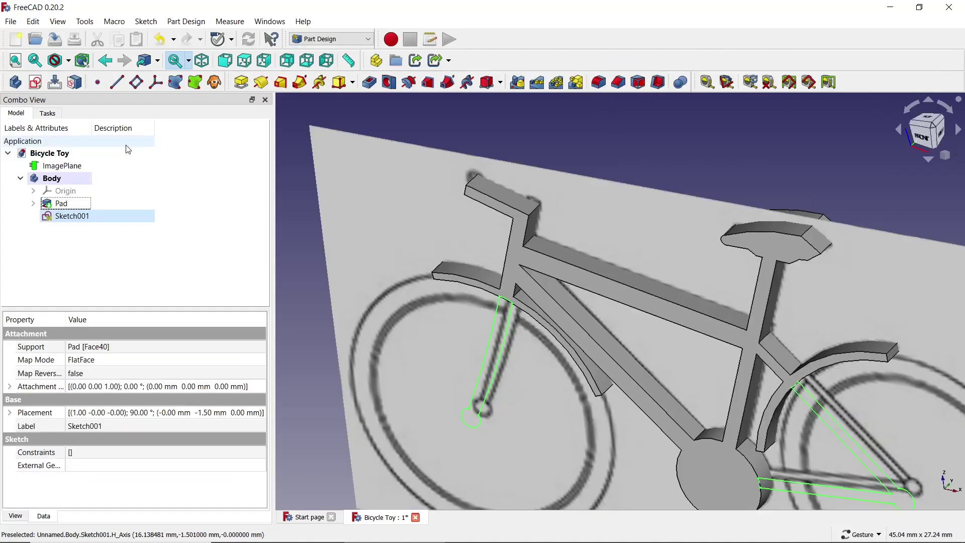
pyautogui.click(461, 125)
pyautogui.scroll(-1, 496, 264)
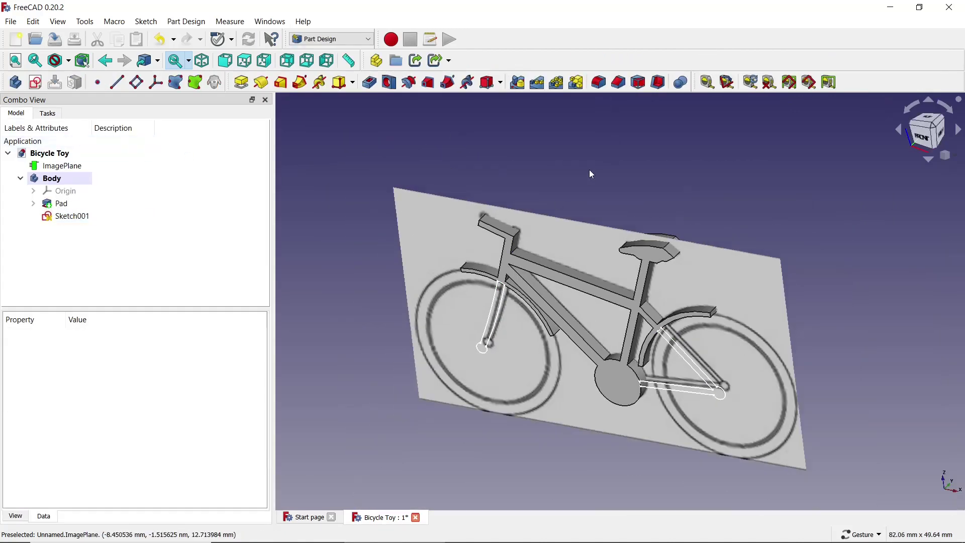
pyautogui.scroll(-1, 590, 170)
# Pad Sketch001 reversed with a 0.5 mm length, creating Pad001
pyautogui.click(71, 216)
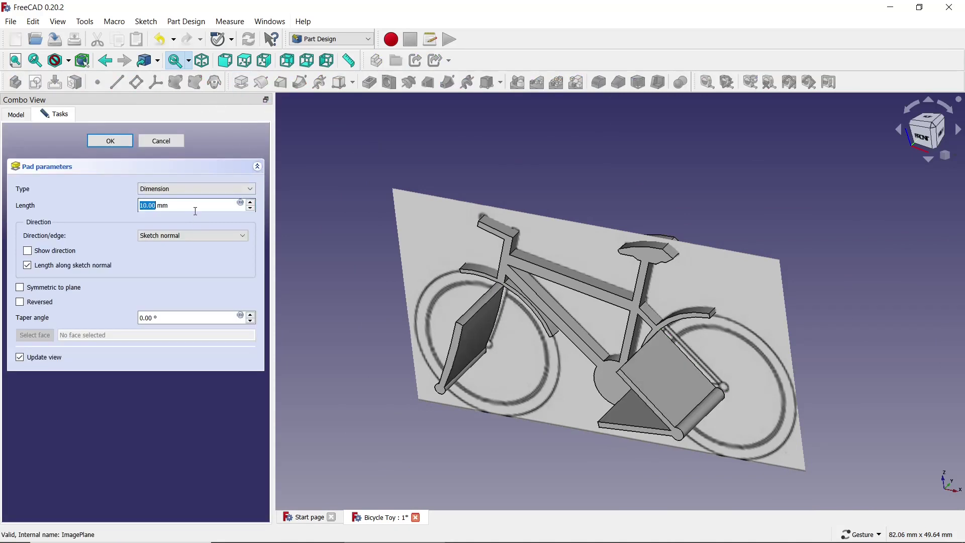
pyautogui.click(51, 303)
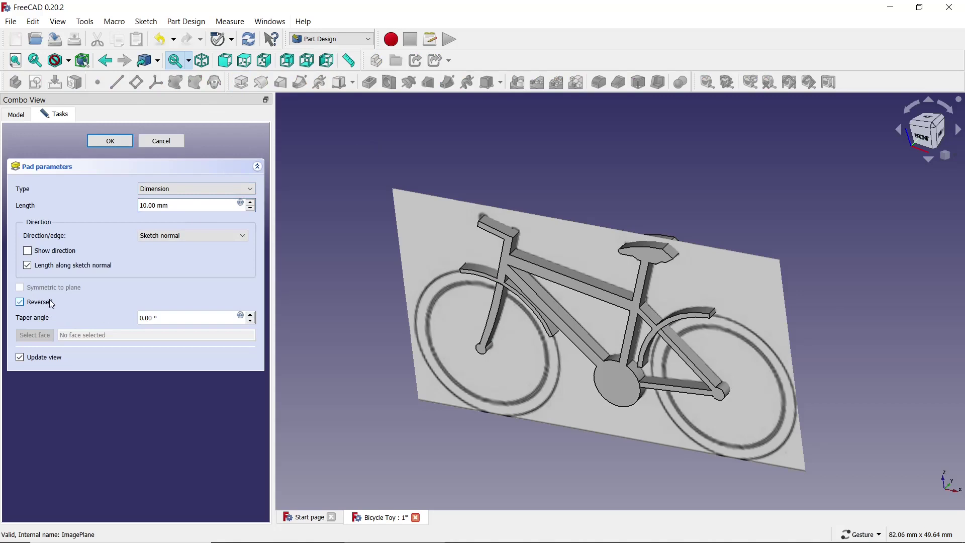
pyautogui.click(179, 210)
pyautogui.write('0.5')
pyautogui.moveTo(661, 255)
pyautogui.mouseDown()
pyautogui.moveTo(657, 312)
pyautogui.moveTo(693, 267)
pyautogui.moveTo(713, 266)
pyautogui.mouseUp()
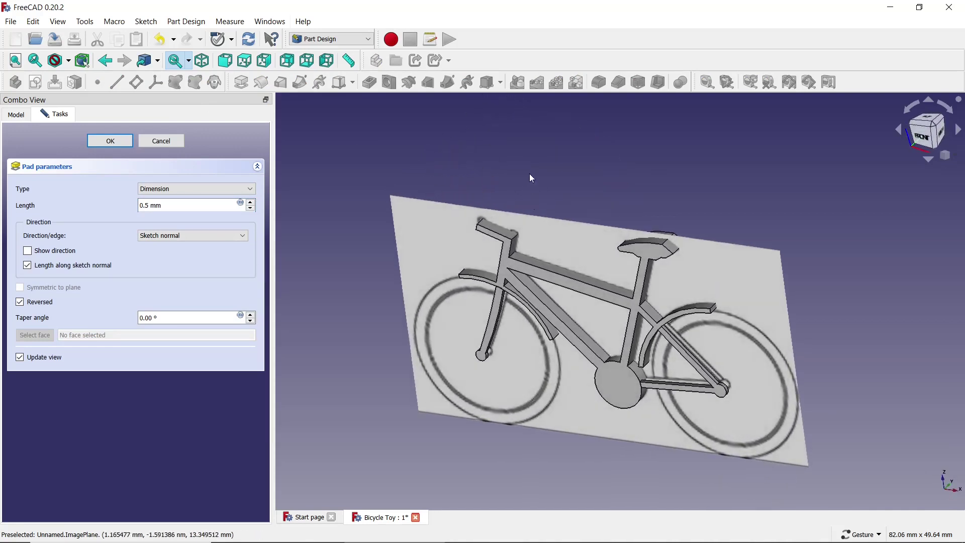
pyautogui.click(110, 141)
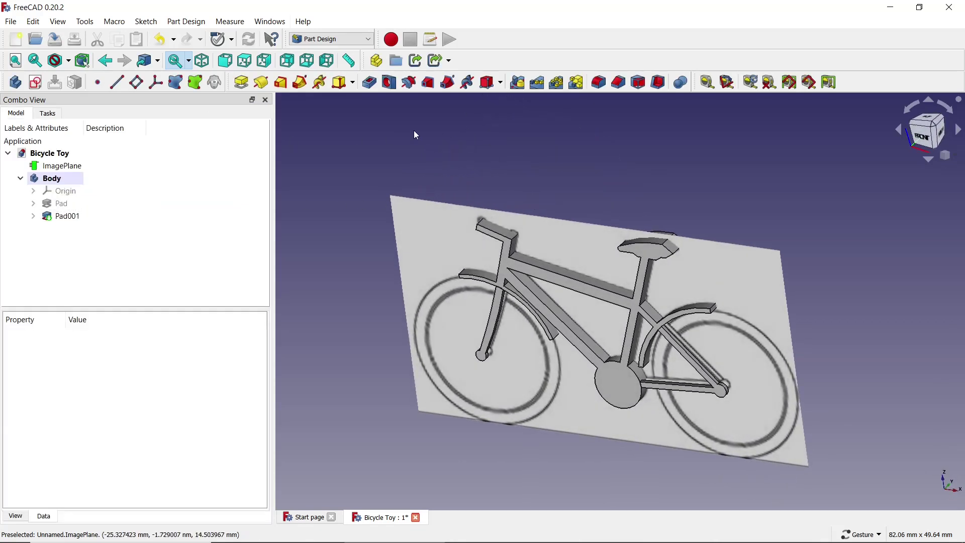
# Mirror Pad001 across the Base XZ plane so the stays appear on both sides
pyautogui.click(517, 86)
pyautogui.click(130, 206)
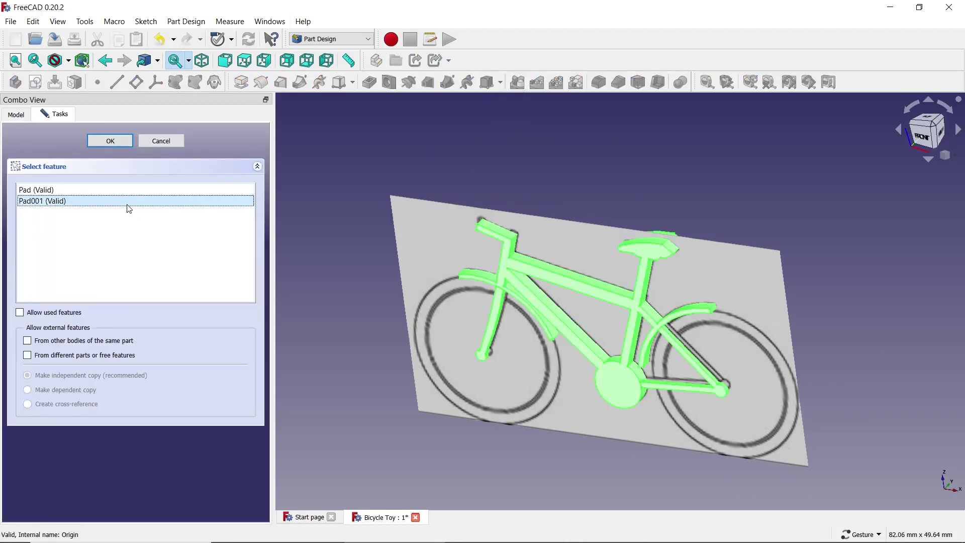
pyautogui.click(125, 145)
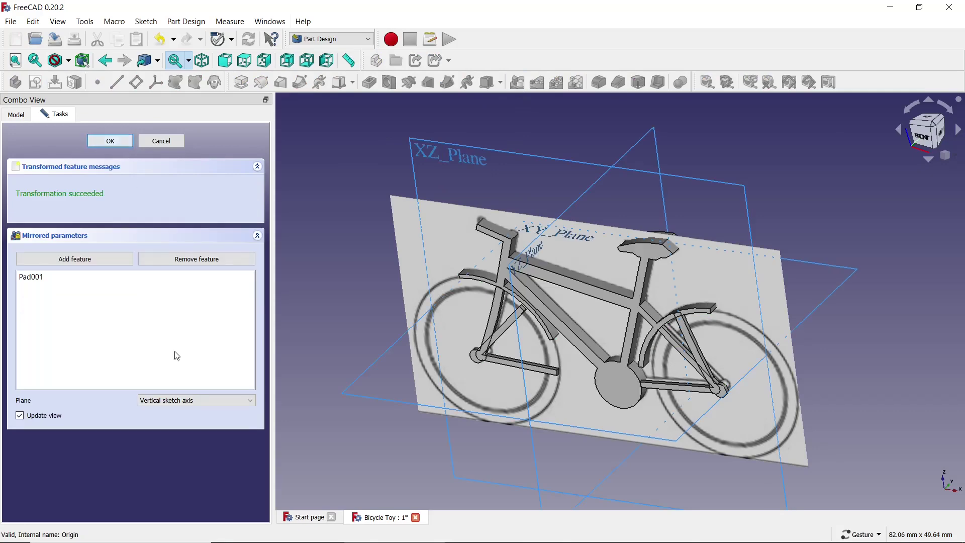
pyautogui.click(180, 398)
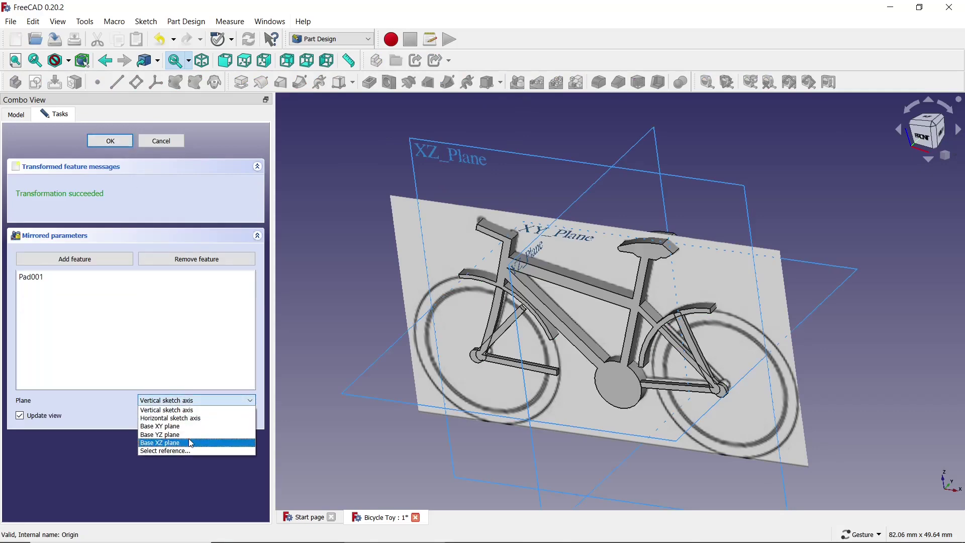
pyautogui.click(191, 445)
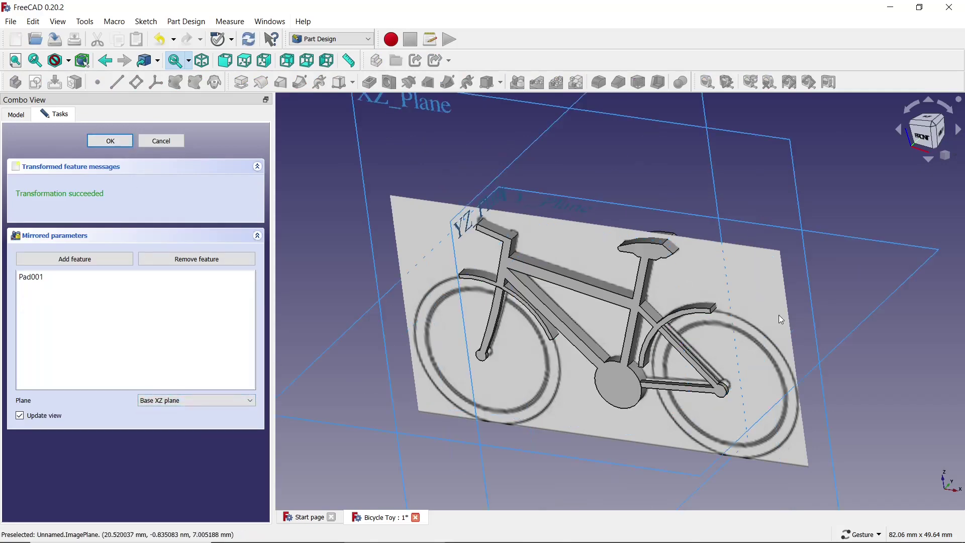
pyautogui.moveTo(780, 315)
pyautogui.mouseDown()
pyautogui.moveTo(693, 360)
pyautogui.moveTo(662, 362)
pyautogui.moveTo(750, 323)
pyautogui.mouseUp()
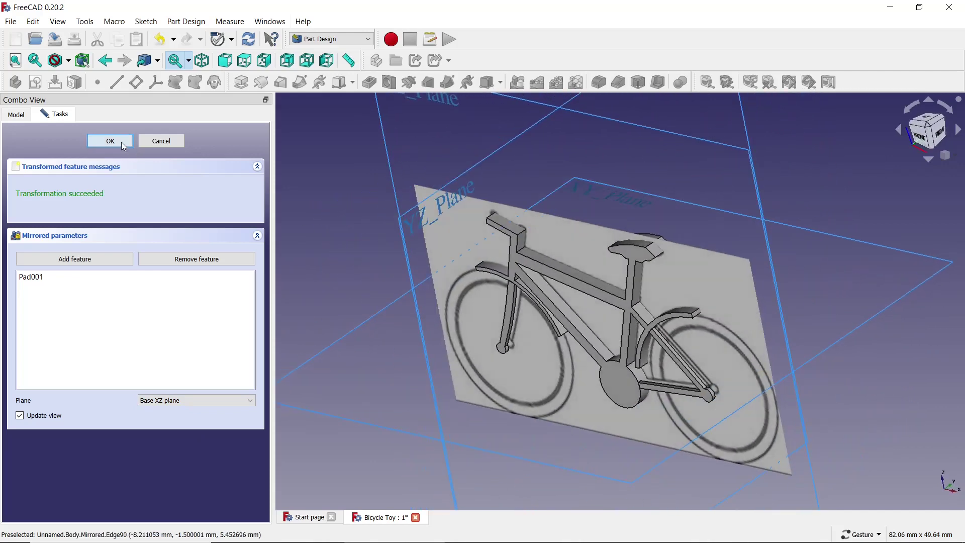
pyautogui.click(122, 141)
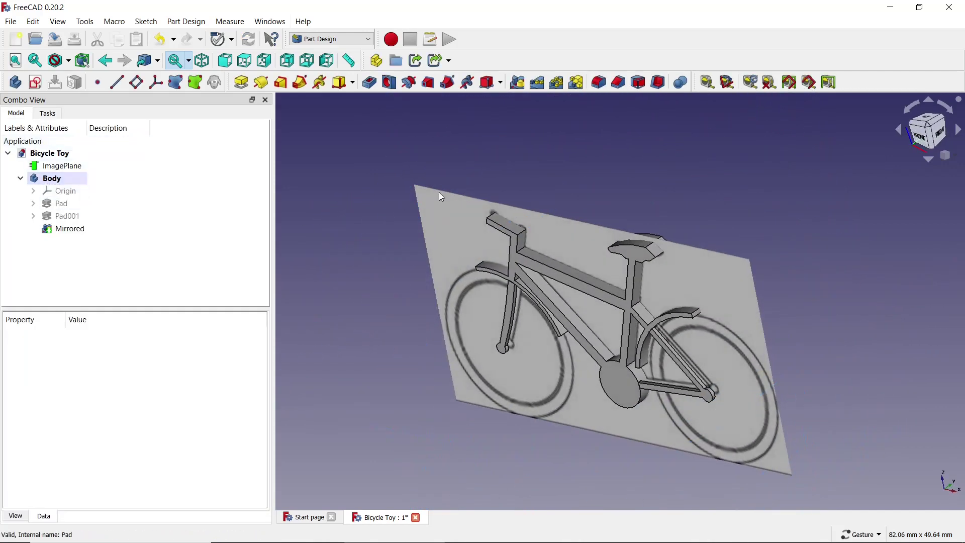
# Orbit toward a front view and hide the ImagePlane reference picture
pyautogui.moveTo(440, 193)
pyautogui.mouseDown()
pyautogui.moveTo(768, 265)
pyautogui.moveTo(859, 257)
pyautogui.mouseUp()
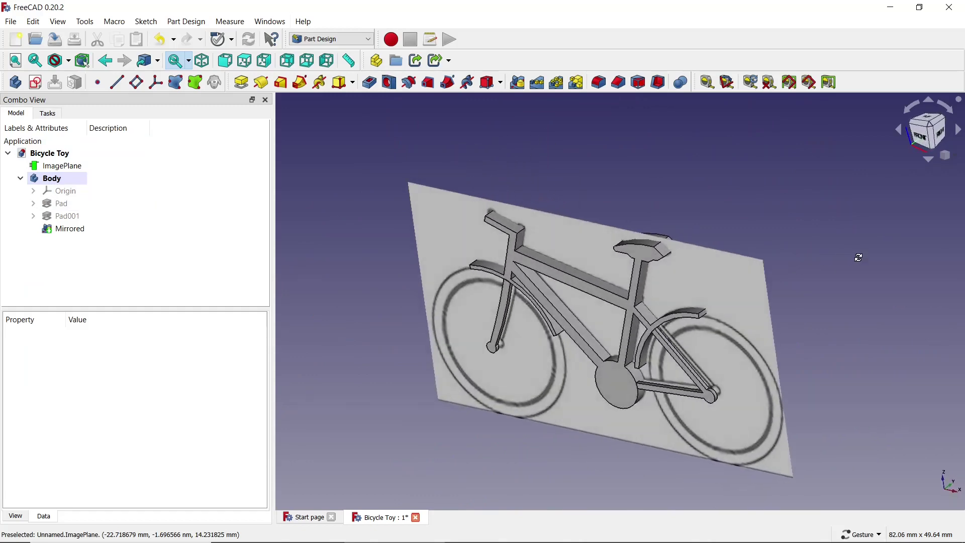
pyautogui.moveTo(859, 257)
pyautogui.mouseDown()
pyautogui.moveTo(628, 294)
pyautogui.moveTo(825, 216)
pyautogui.mouseUp()
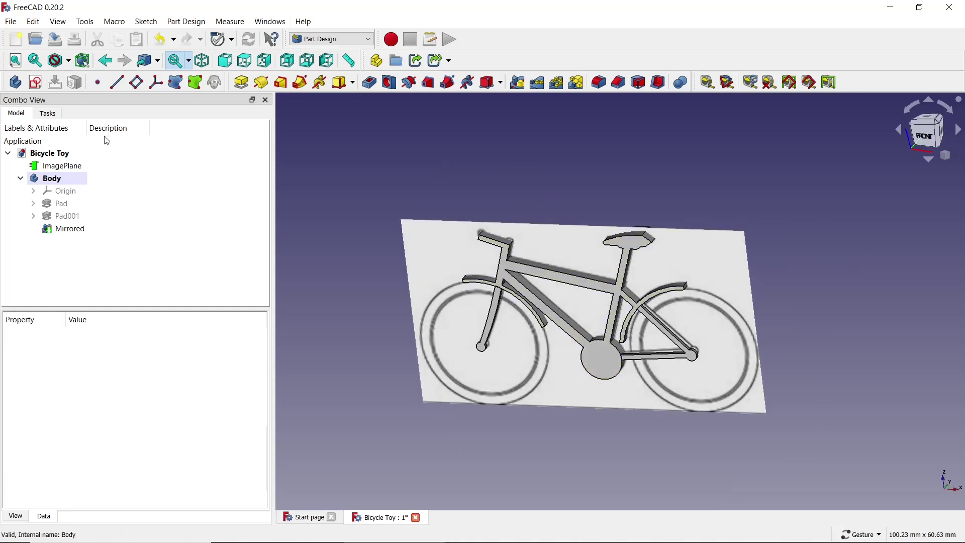
pyautogui.click(70, 166)
pyautogui.press('space')
pyautogui.click(685, 269)
# Zoom in and select the mirrored stays to inspect them
pyautogui.scroll(2, 683, 266)
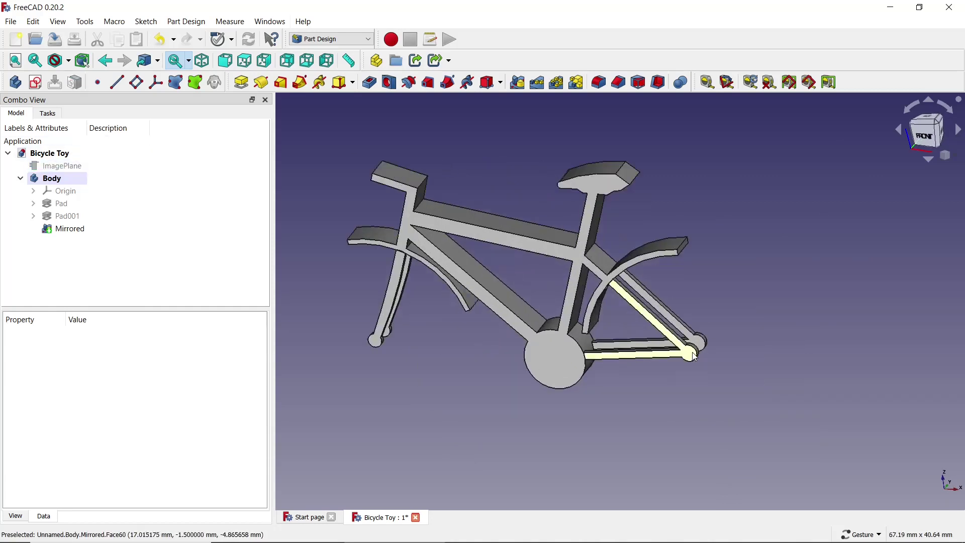
pyautogui.scroll(4, 675, 324)
pyautogui.click(659, 331)
pyautogui.scroll(-3, 765, 328)
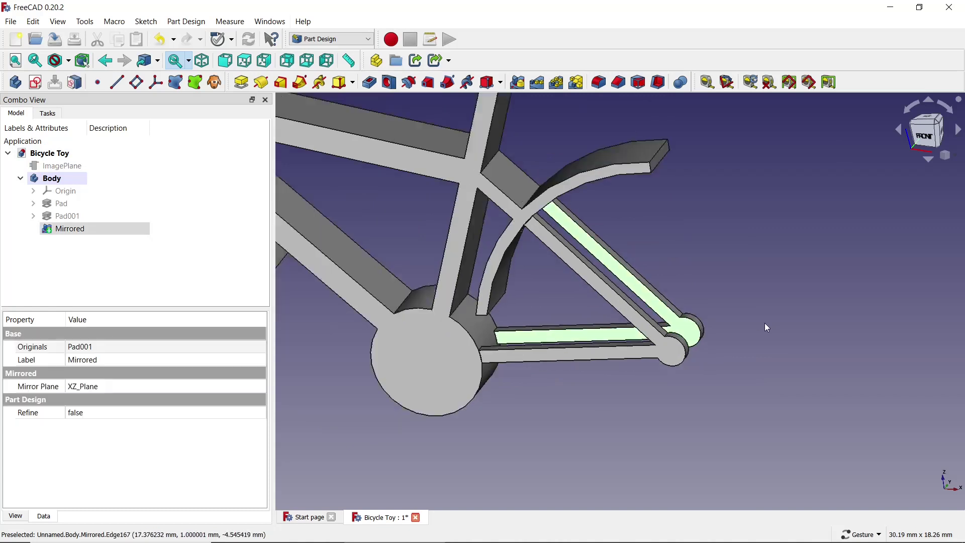
pyautogui.scroll(-2, 744, 324)
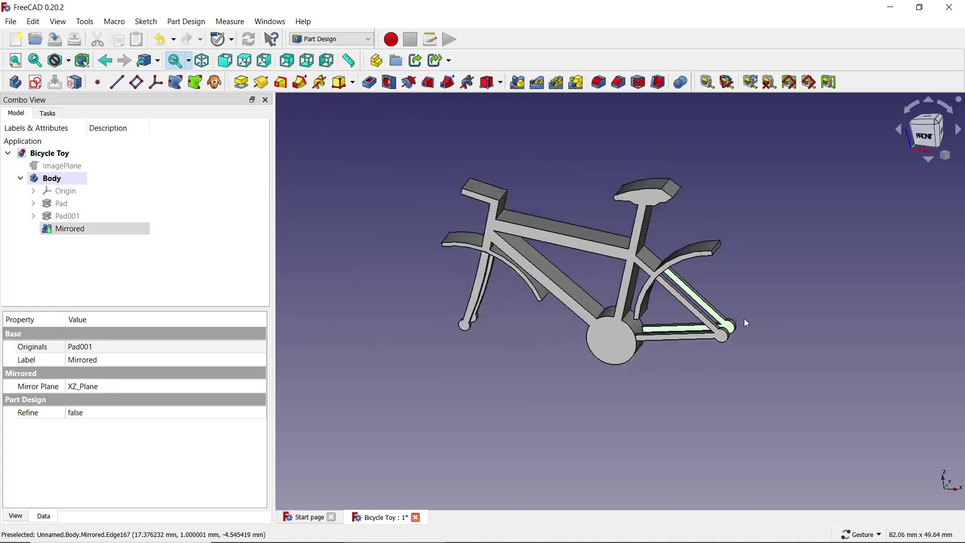
# Create a new sketch on the bicycle face and set the draw style to Wireframe
pyautogui.click(35, 82)
pyautogui.scroll(1, 788, 297)
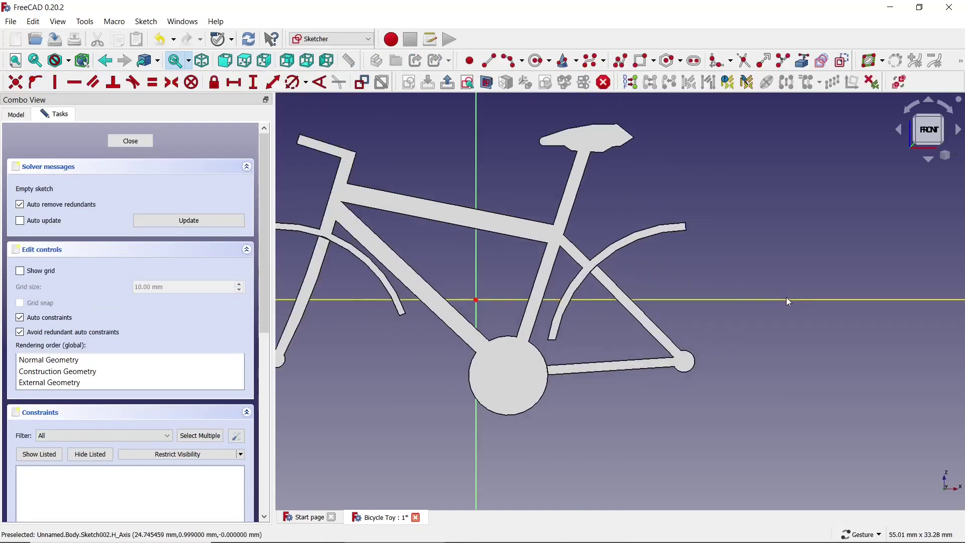
pyautogui.click(33, 22)
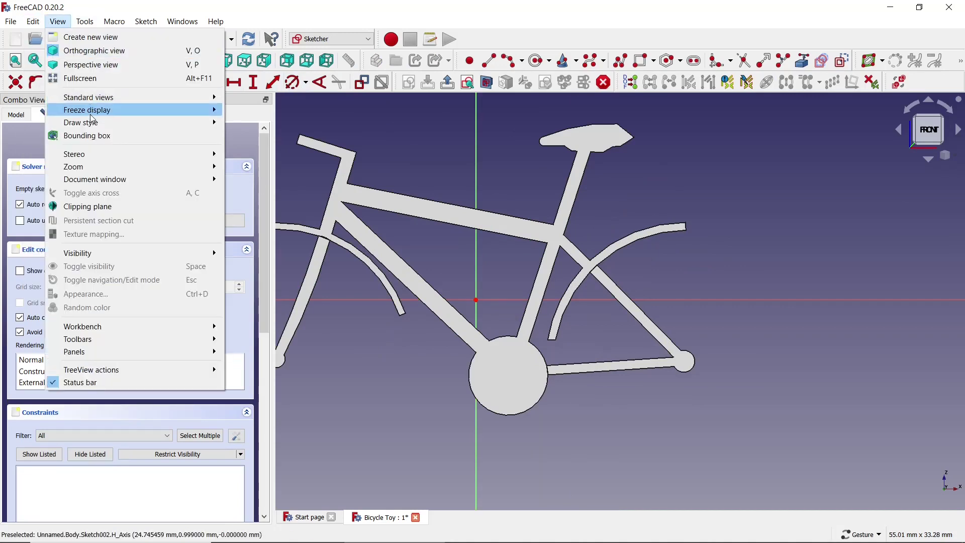
pyautogui.moveTo(81, 122)
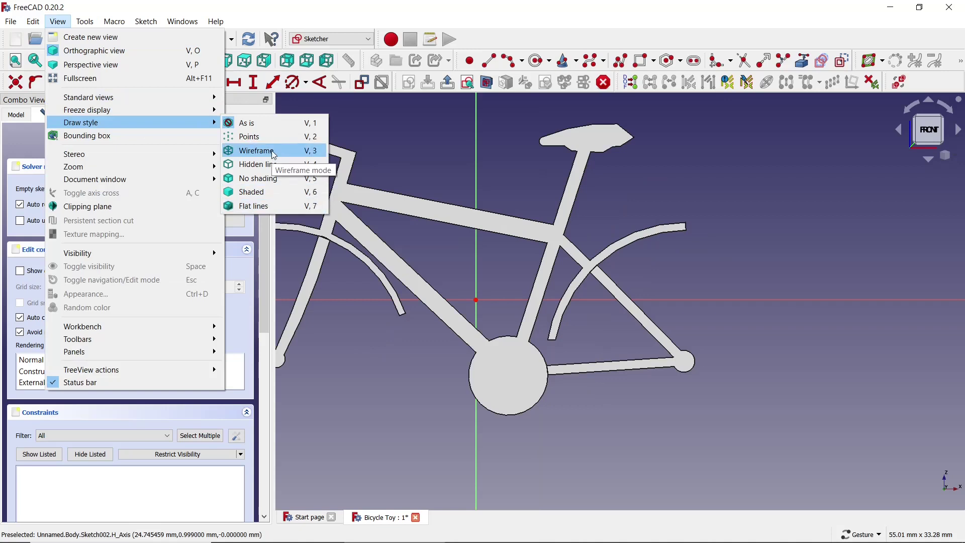
pyautogui.click(257, 165)
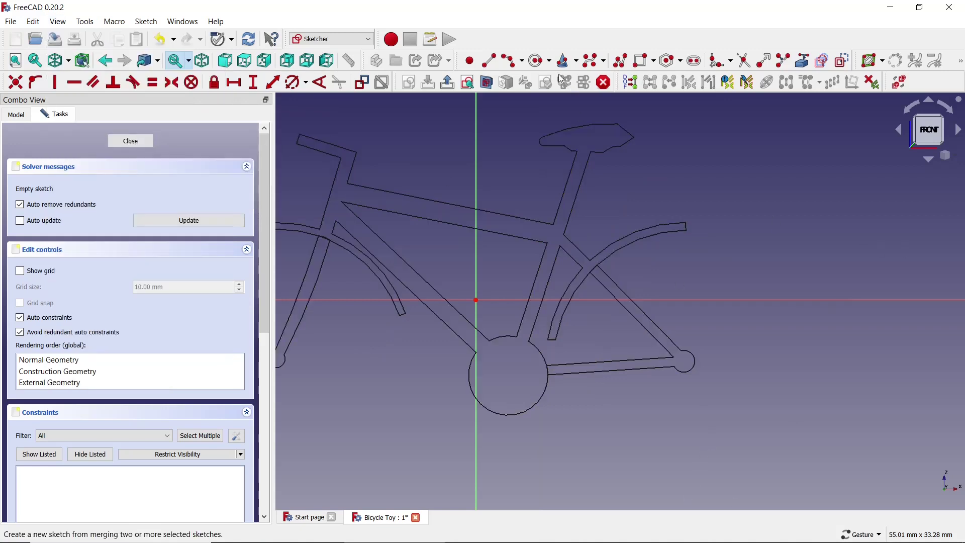
# Draw a 1.3 mm diameter circle centred in the rear wheel joint
pyautogui.click(539, 61)
pyautogui.scroll(4, 694, 389)
pyautogui.scroll(3, 679, 352)
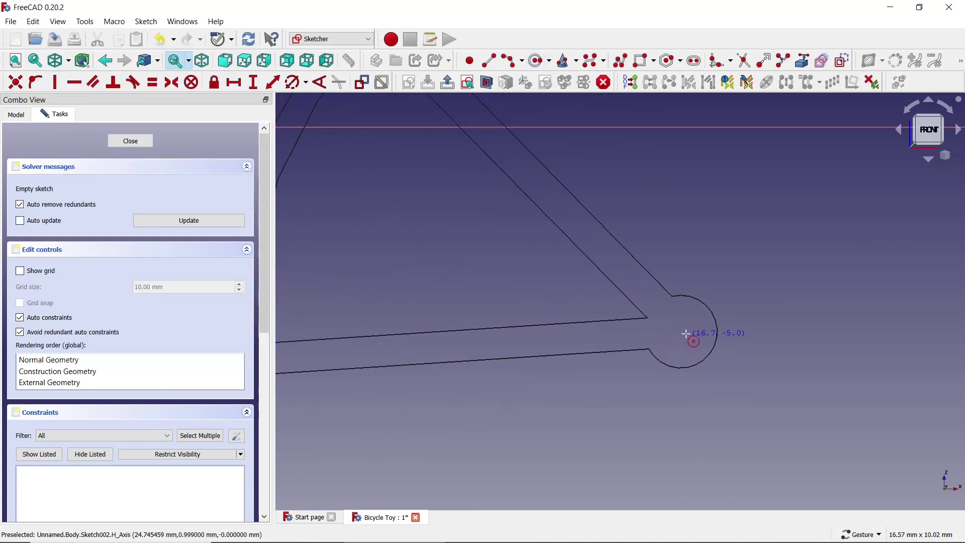
pyautogui.click(684, 333)
pyautogui.click(706, 326)
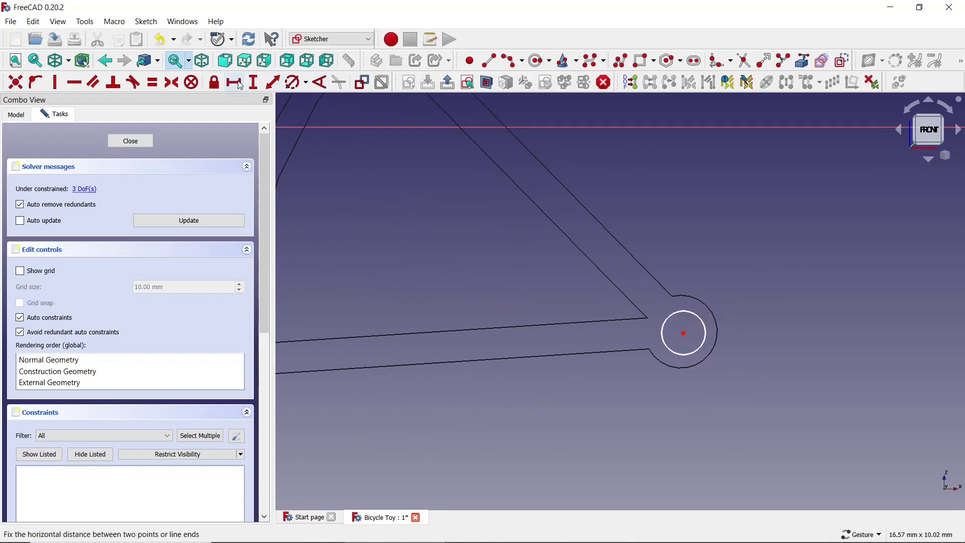
pyautogui.click(295, 82)
pyautogui.click(704, 319)
pyautogui.write('1.3')
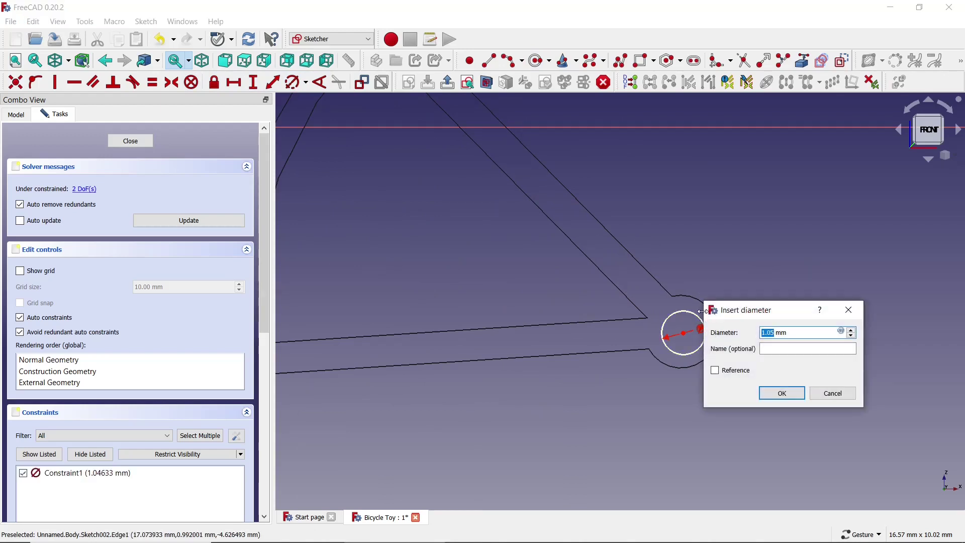
pyautogui.click(782, 393)
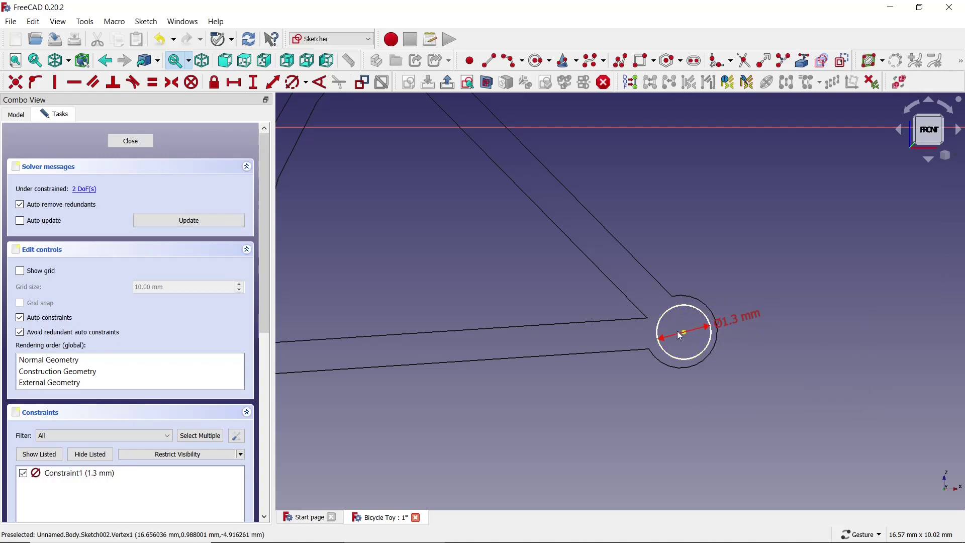
pyautogui.moveTo(683, 332)
pyautogui.mouseDown()
pyautogui.moveTo(672, 331)
pyautogui.moveTo(680, 331)
pyautogui.mouseUp()
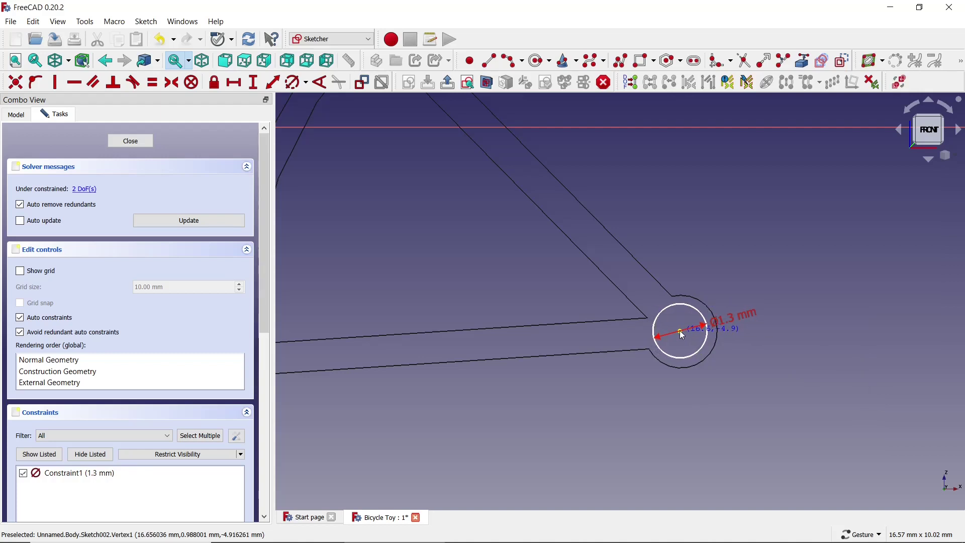
pyautogui.scroll(-3, 720, 316)
pyautogui.scroll(-2, 709, 327)
# Draw a circle inside the lower fork end
pyautogui.scroll(5, 523, 322)
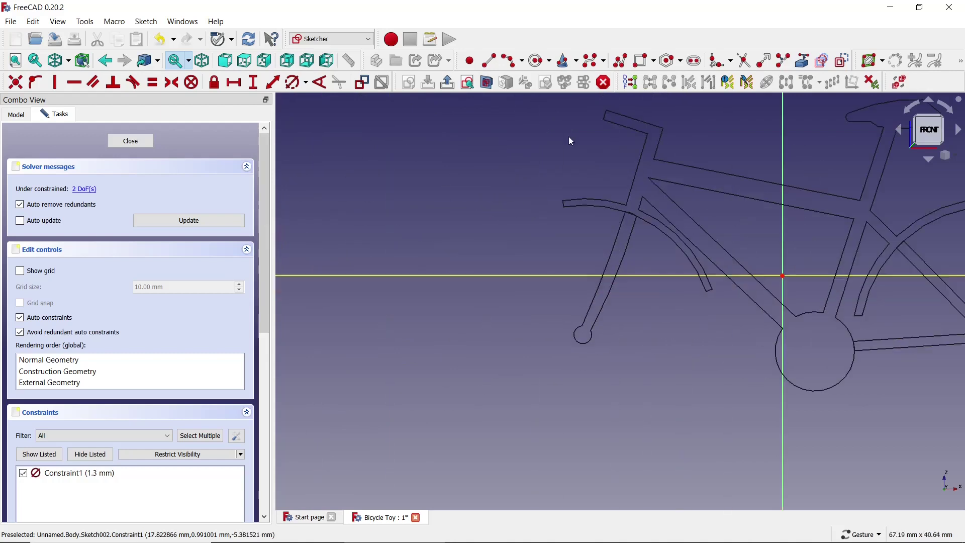
pyautogui.click(534, 59)
pyautogui.scroll(3, 581, 362)
pyautogui.scroll(2, 573, 301)
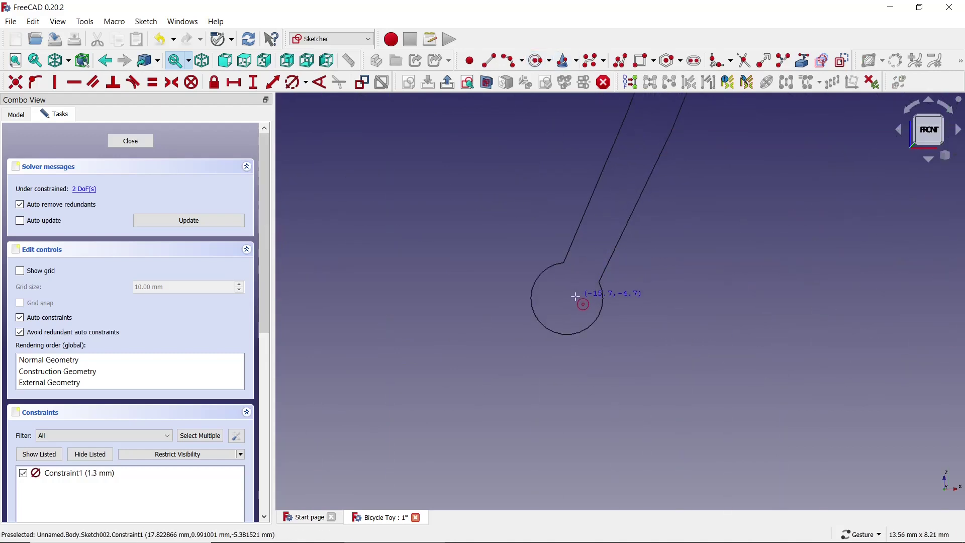
pyautogui.click(566, 298)
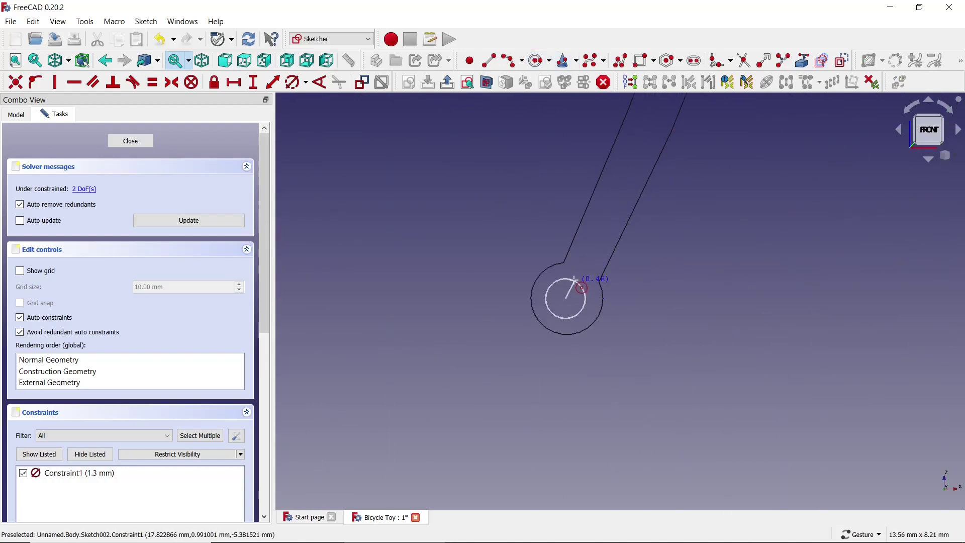
pyautogui.click(583, 284)
# Constrain the fork circle's diameter to 1 mm, changing it from 1.2 mm
pyautogui.click(293, 82)
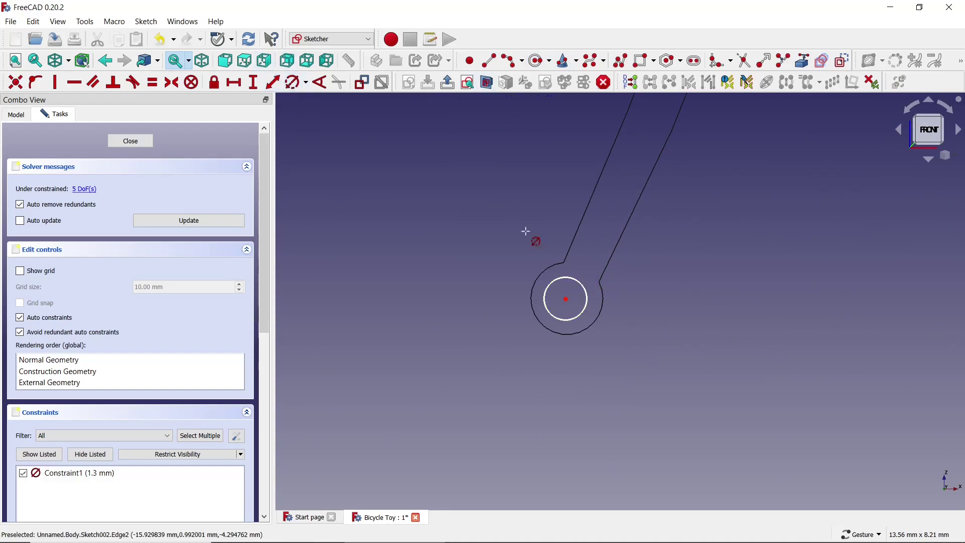
pyautogui.click(549, 285)
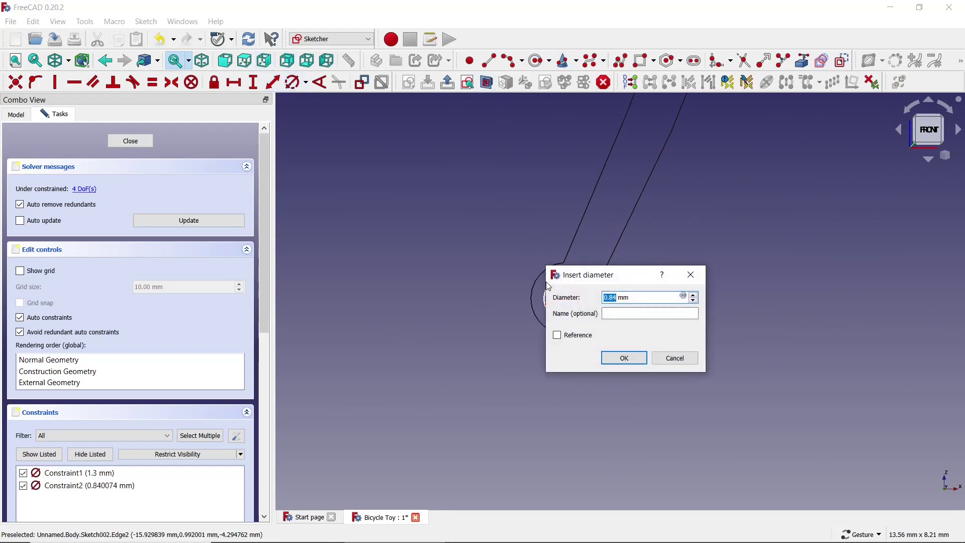
pyautogui.click(615, 360)
pyautogui.doubleClick(622, 285)
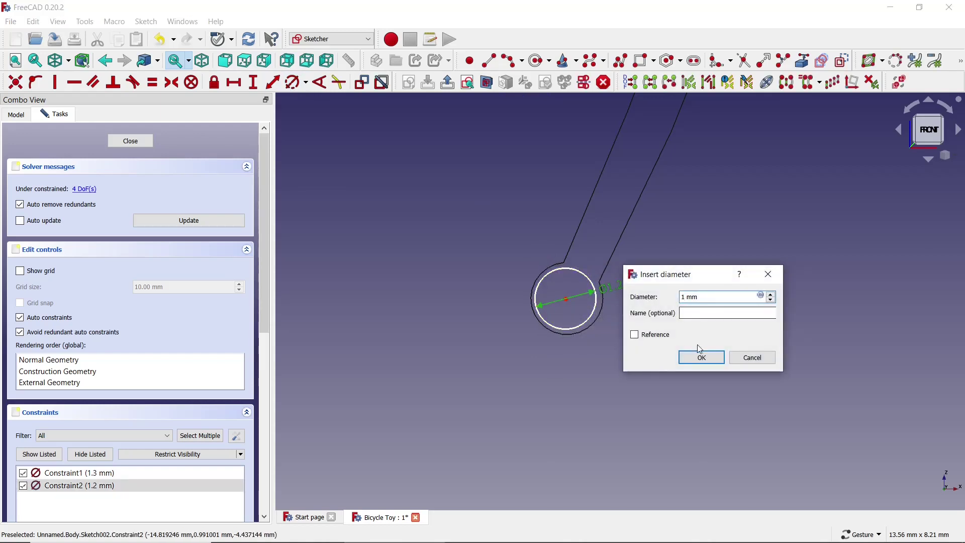
pyautogui.click(699, 353)
# Centre the 1 mm circle in the fork end and close the sketch
pyautogui.scroll(2, 566, 306)
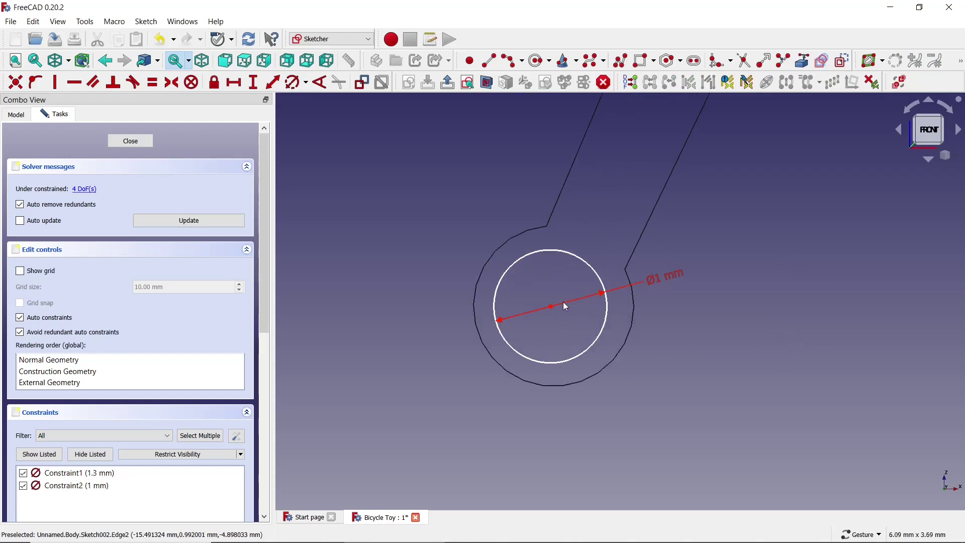
pyautogui.moveTo(556, 306); pyautogui.dragTo(557, 305)
pyautogui.scroll(-3, 557, 324)
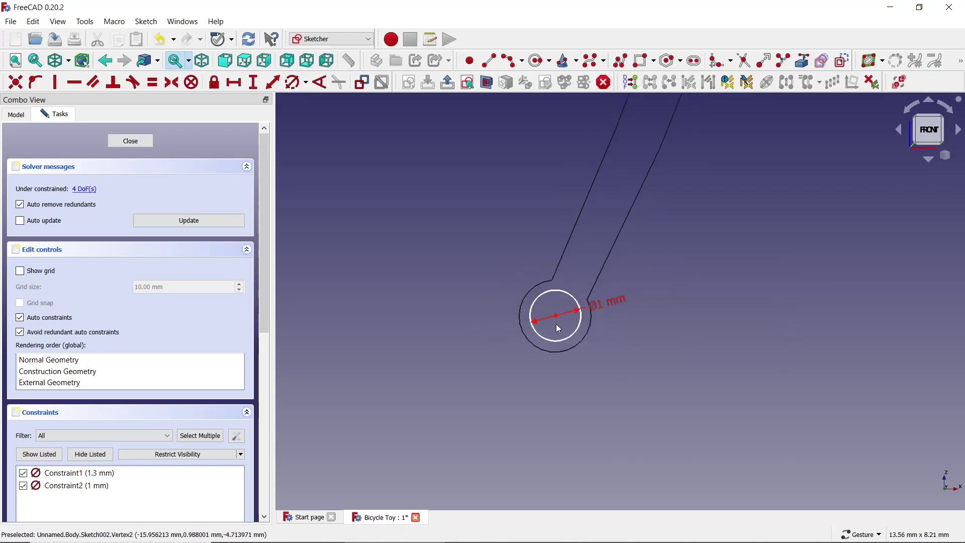
pyautogui.scroll(-4, 558, 329)
pyautogui.scroll(-3, 558, 329)
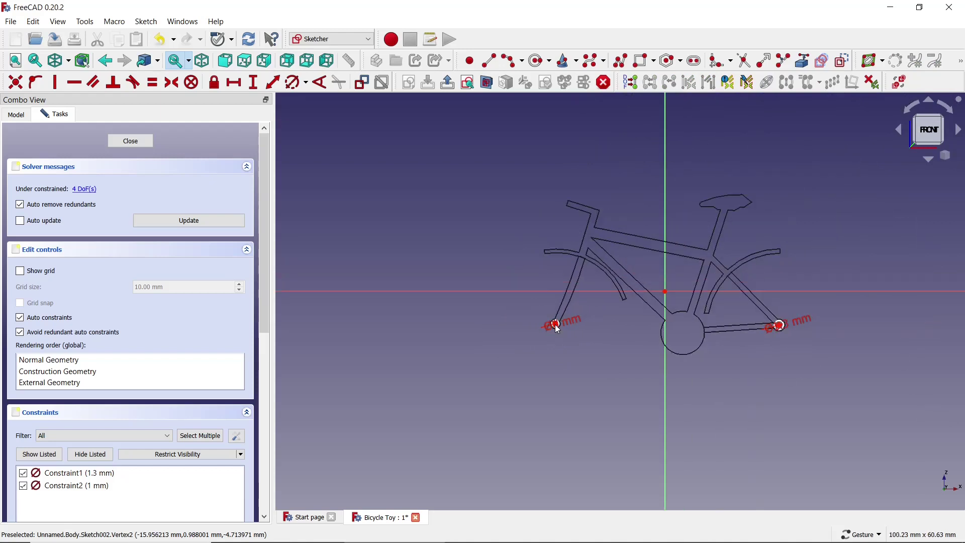
pyautogui.click(141, 144)
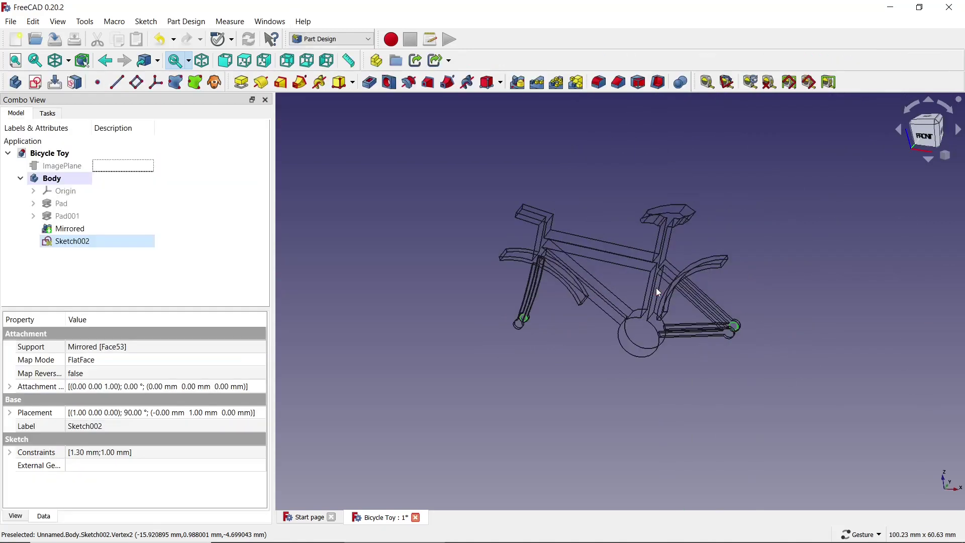
# Return the model to shaded display and select Sketch002 for padding
pyautogui.scroll(2, 768, 351)
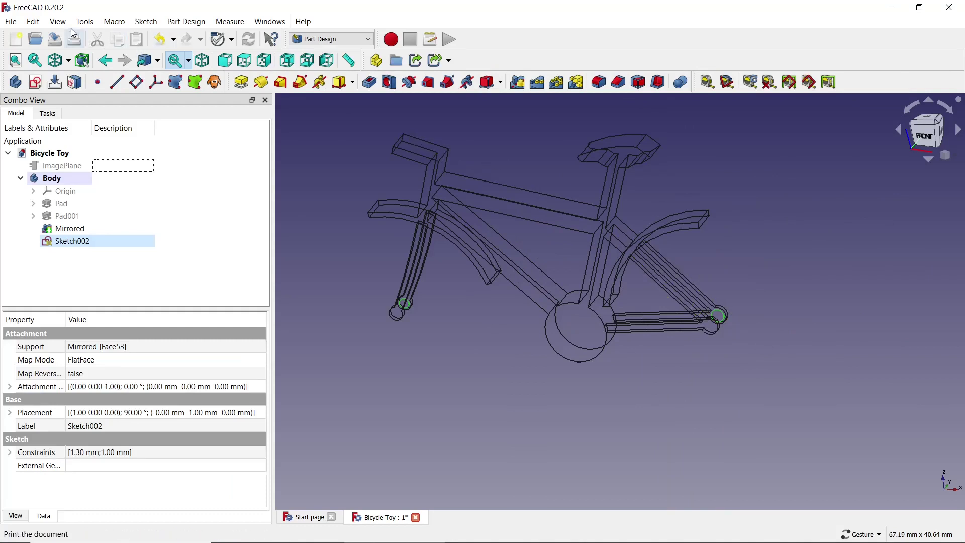
pyautogui.click(57, 21)
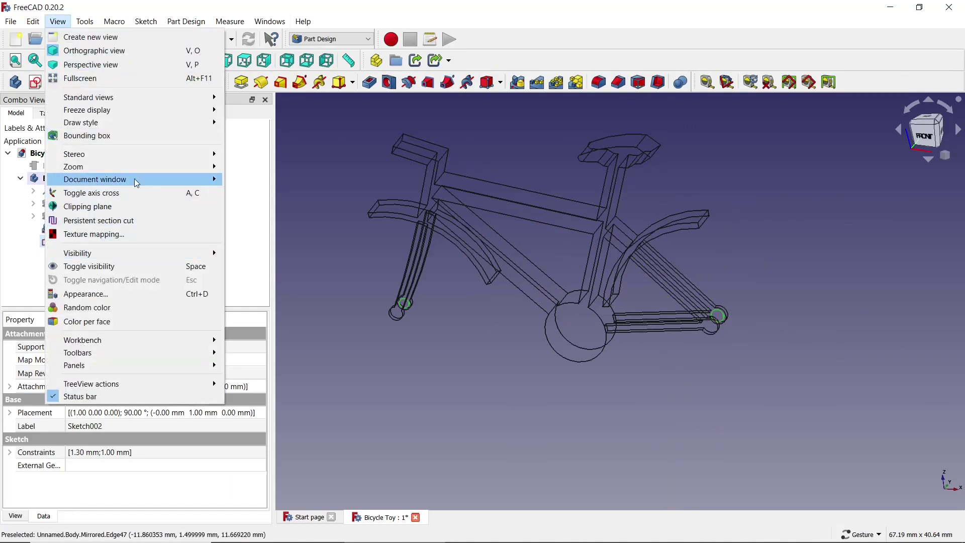
pyautogui.click(354, 205)
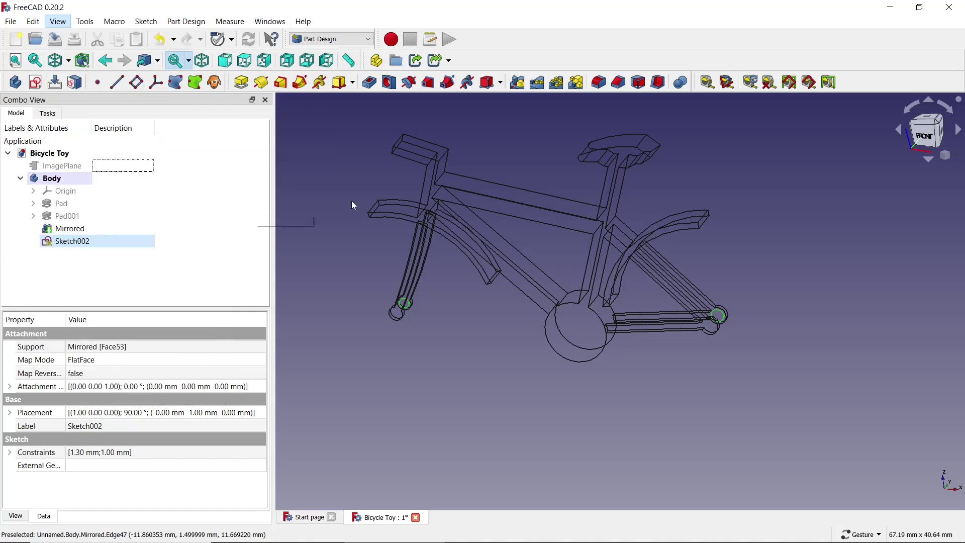
pyautogui.click(758, 231)
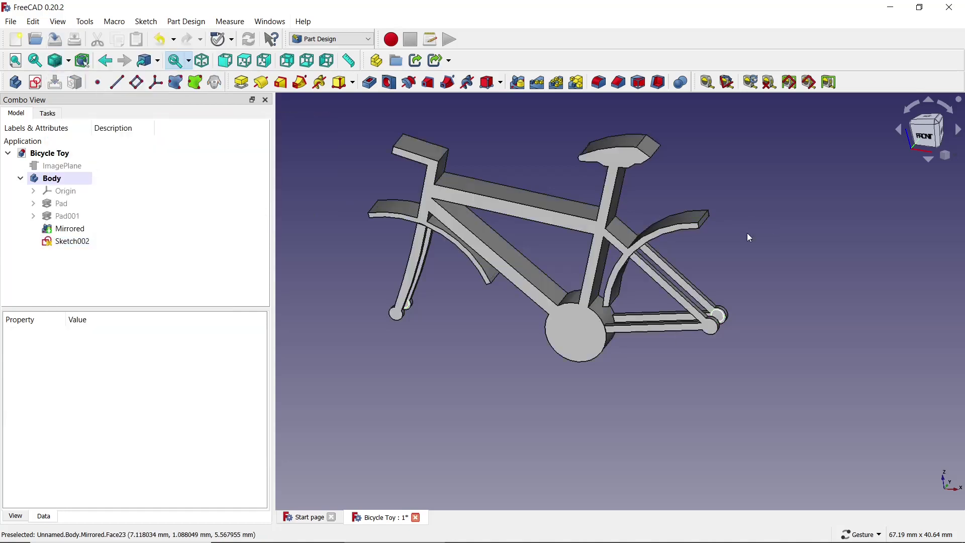
pyautogui.click(73, 243)
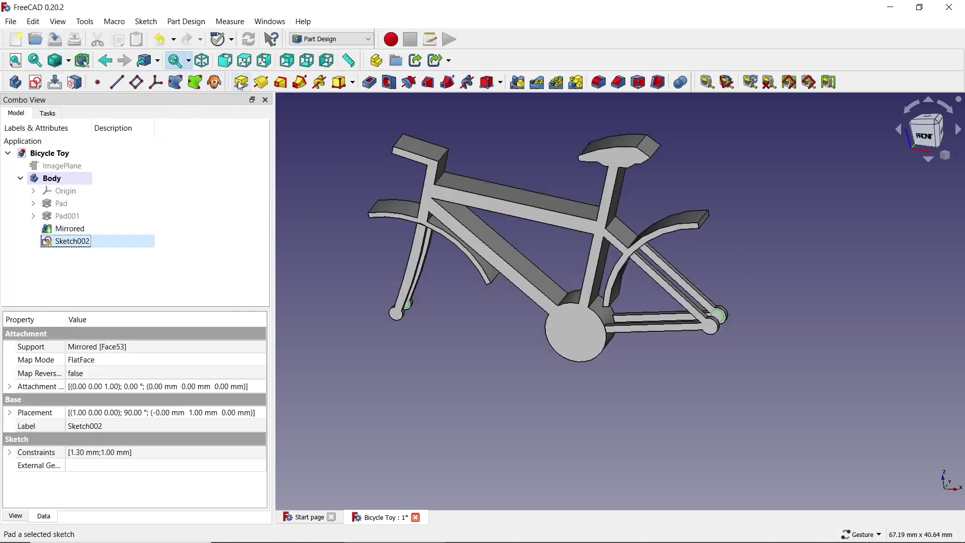
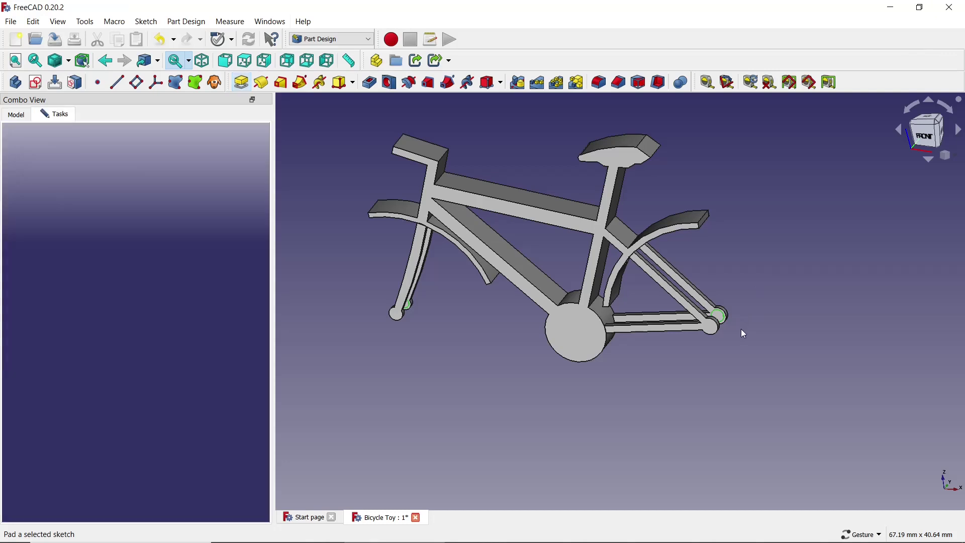
# Try the To last and Up to face pad types, picking the fork end face as the limit
pyautogui.click(215, 185)
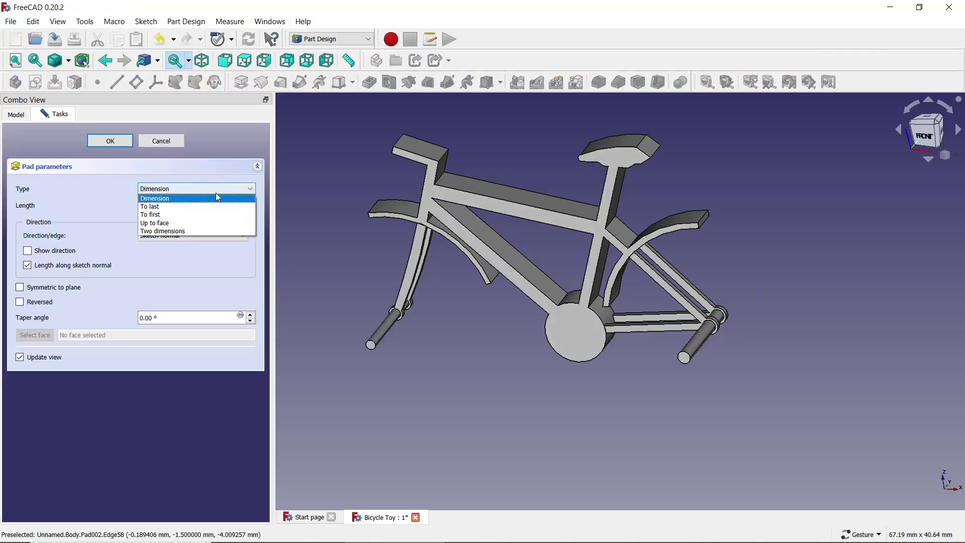
pyautogui.click(215, 207)
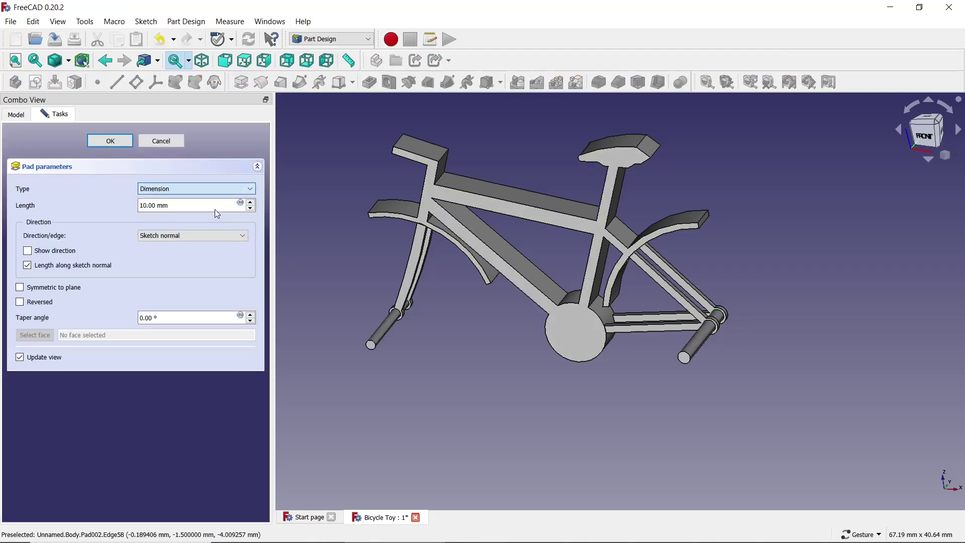
pyautogui.click(149, 190)
pyautogui.click(155, 223)
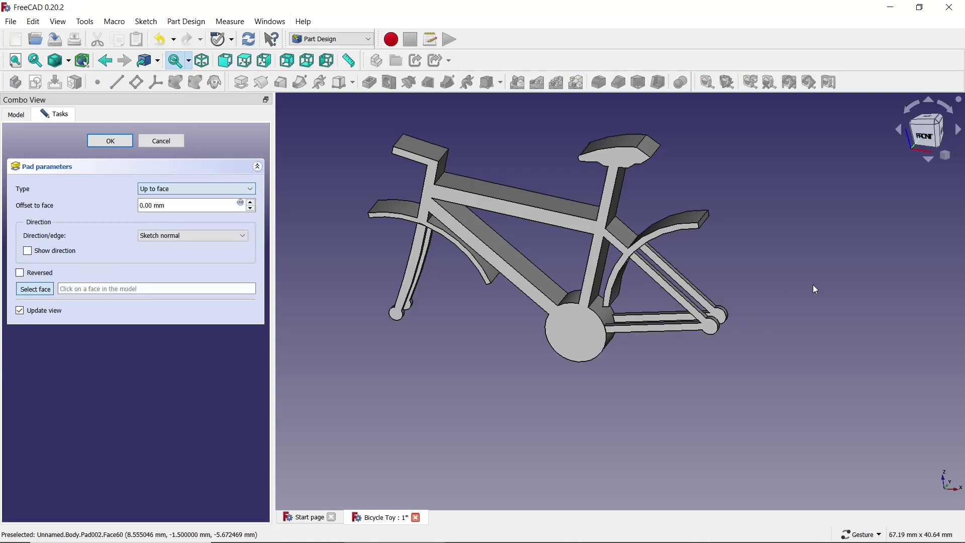
pyautogui.moveTo(813, 284)
pyautogui.mouseDown()
pyautogui.moveTo(652, 346)
pyautogui.moveTo(609, 383)
pyautogui.mouseUp()
pyautogui.scroll(3, 607, 380)
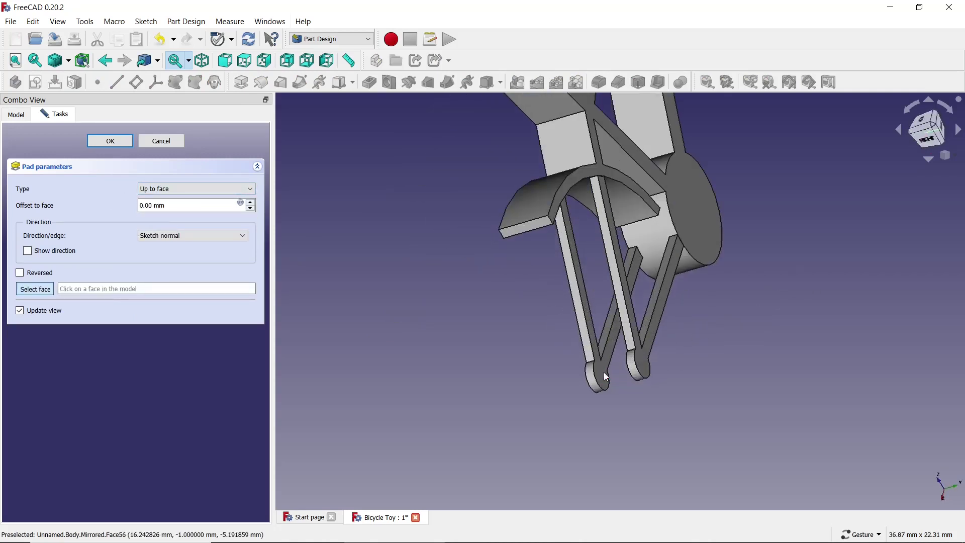
pyautogui.click(606, 376)
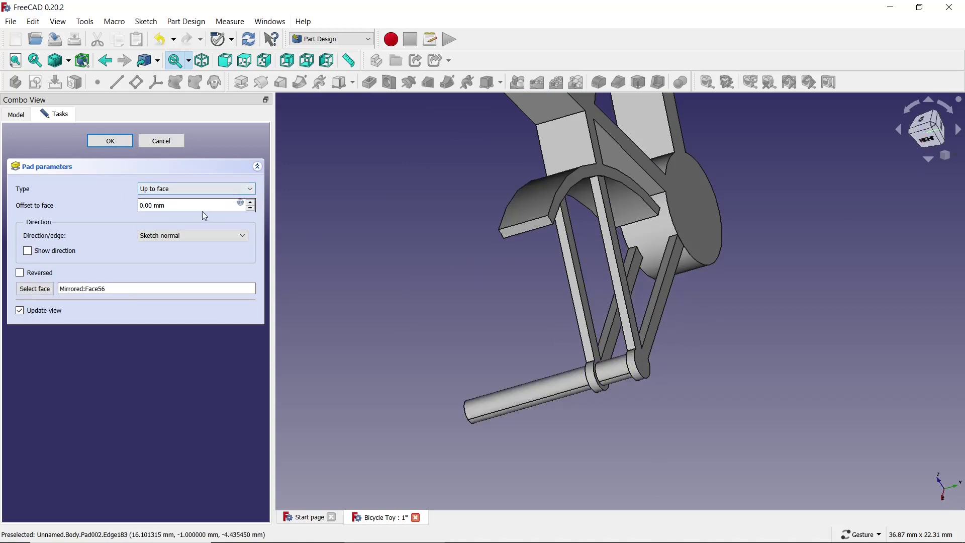
# Switch Pad002 back to Dimension type with a 2 mm length and finish it
pyautogui.click(191, 198)
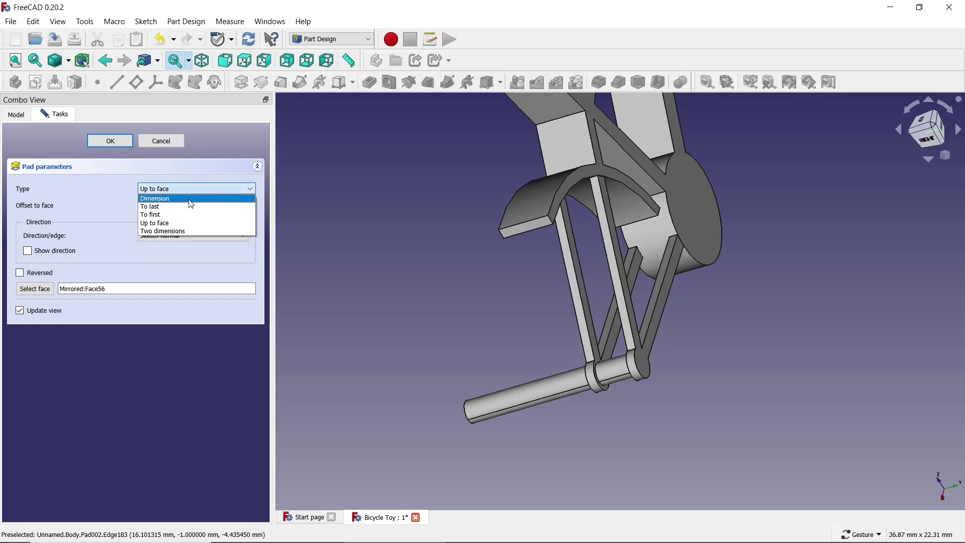
pyautogui.press('Escape')
pyautogui.press('Up')
pyautogui.press('Up')
pyautogui.press('Up')
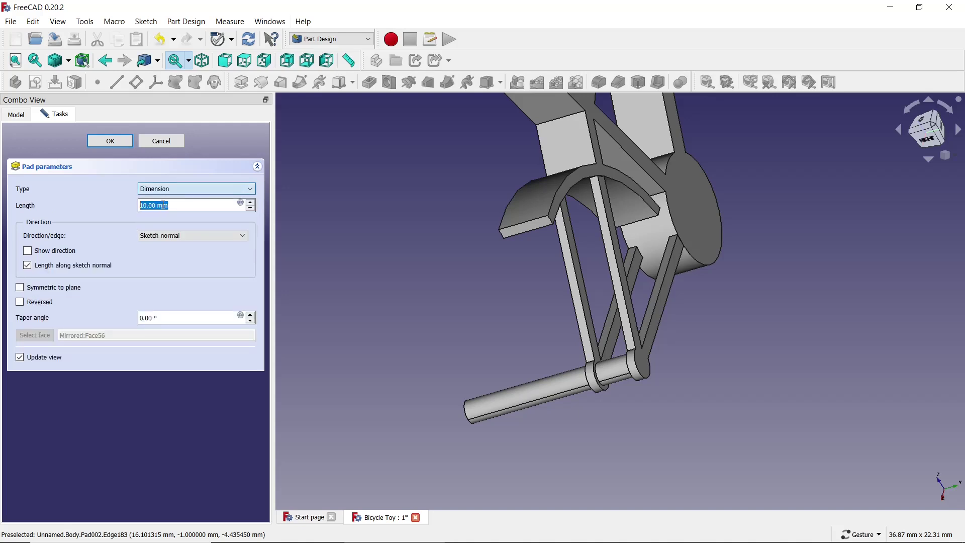
pyautogui.click(254, 207)
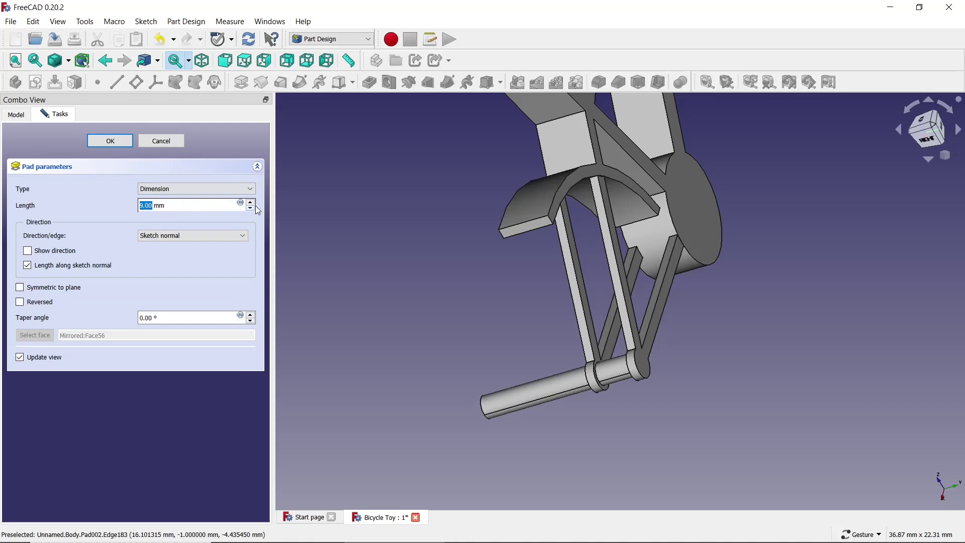
pyautogui.click(252, 209)
pyautogui.click(252, 208)
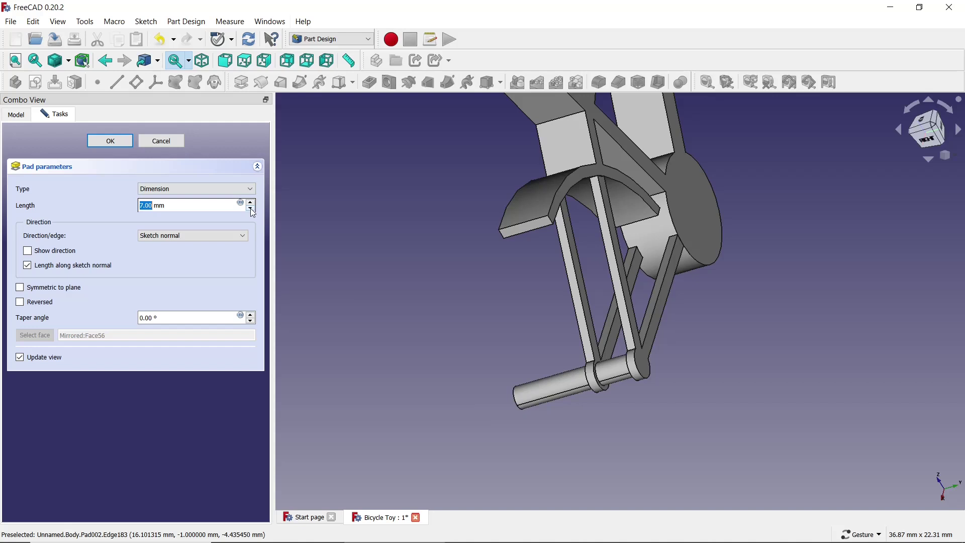
pyautogui.click(251, 209)
pyautogui.click(252, 209)
pyautogui.click(252, 209)
pyautogui.click(252, 210)
pyautogui.click(252, 209)
pyautogui.click(252, 209)
pyautogui.click(252, 209)
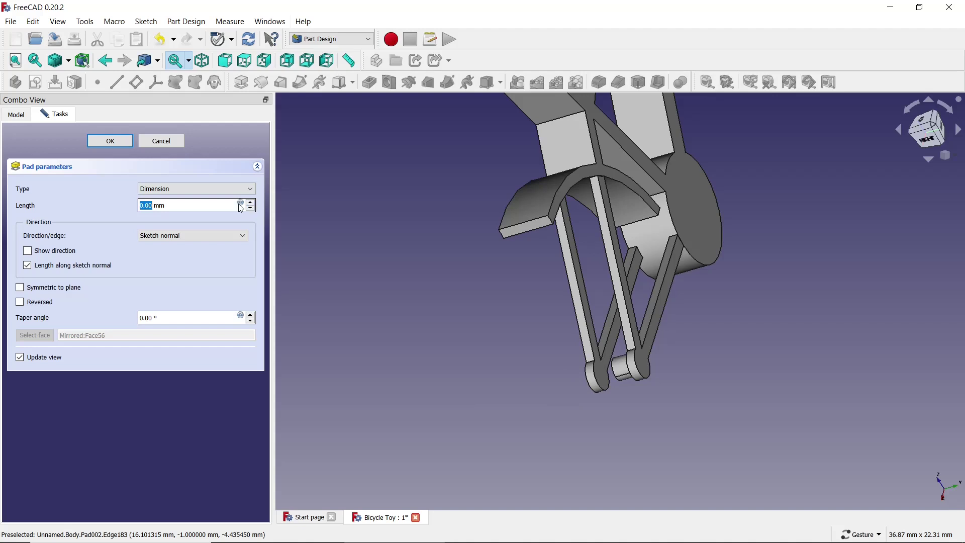
pyautogui.click(240, 203)
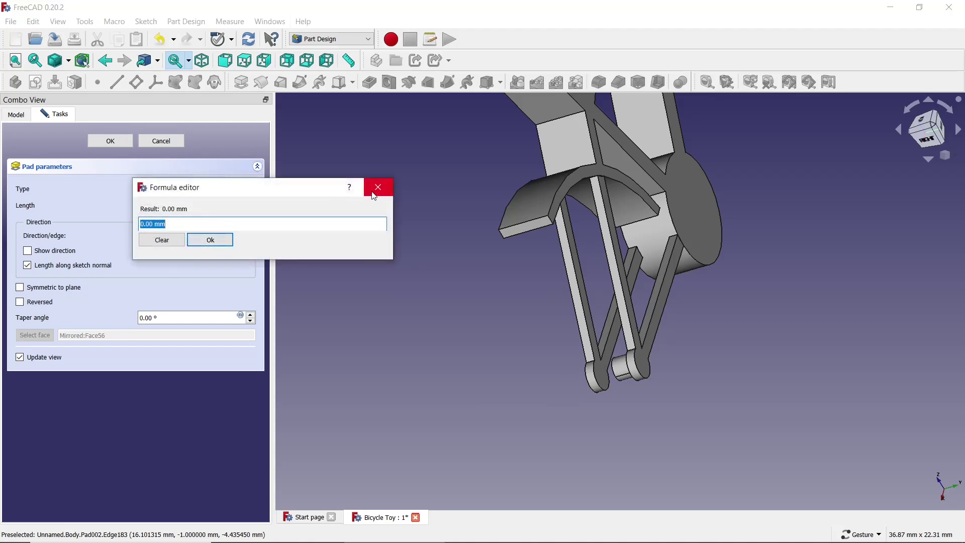
pyautogui.click(389, 185)
pyautogui.write('2')
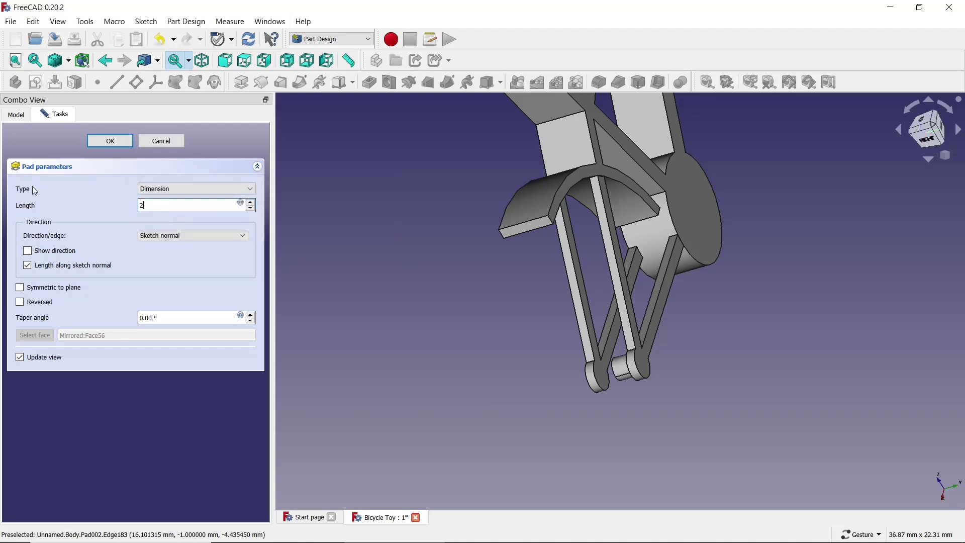
pyautogui.click(407, 230)
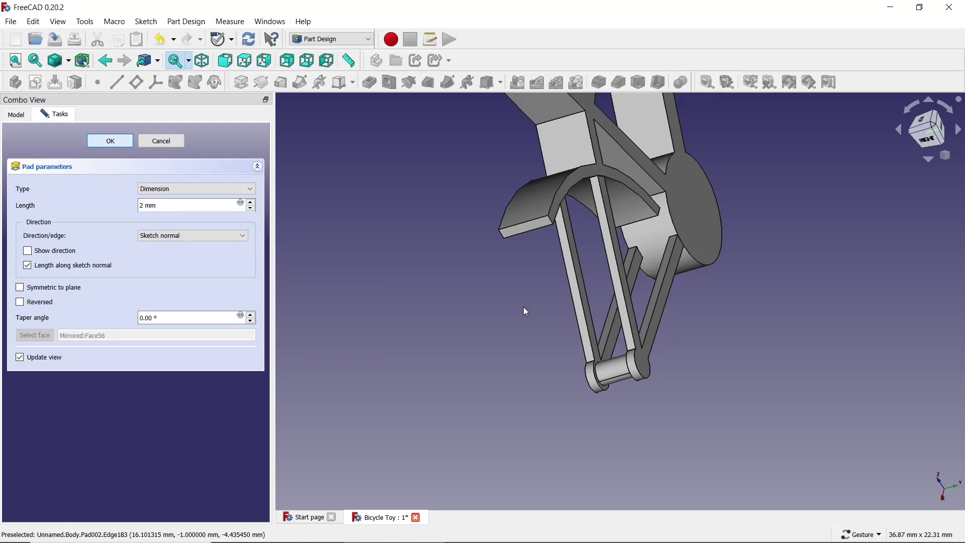
pyautogui.press('Return')
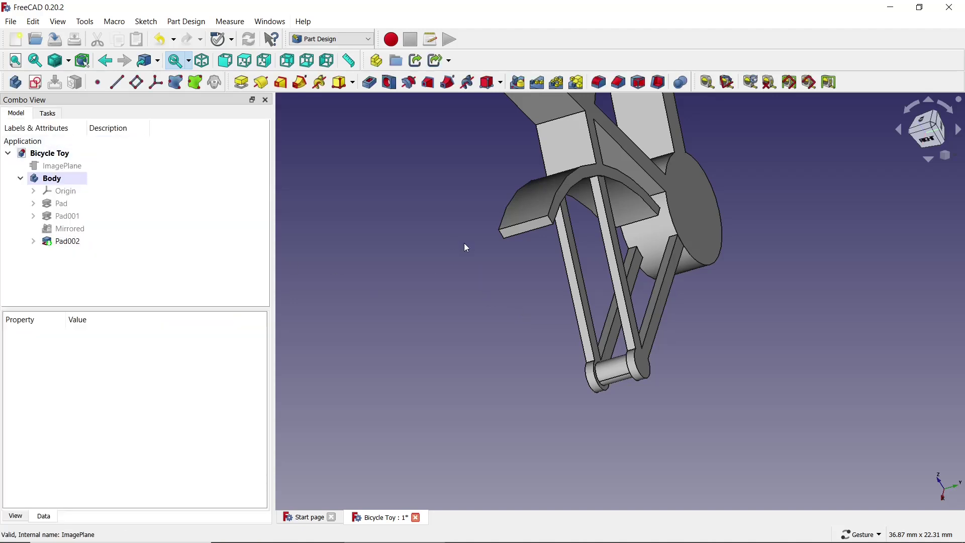
# Show the ImagePlane reference and start a new sketch on the XZ_Plane
pyautogui.moveTo(464, 243)
pyautogui.mouseDown()
pyautogui.moveTo(593, 294)
pyautogui.moveTo(670, 261)
pyautogui.moveTo(716, 263)
pyautogui.moveTo(603, 345)
pyautogui.moveTo(700, 252)
pyautogui.moveTo(724, 255)
pyautogui.moveTo(445, 257)
pyautogui.moveTo(416, 272)
pyautogui.moveTo(427, 286)
pyautogui.moveTo(741, 324)
pyautogui.moveTo(744, 338)
pyautogui.mouseUp()
pyautogui.scroll(2, 464, 394)
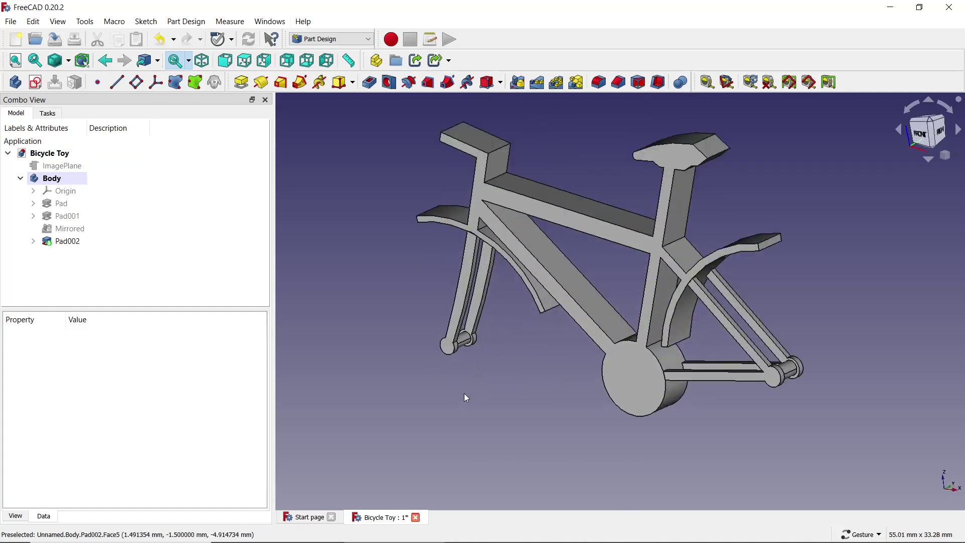
pyautogui.click(84, 162)
pyautogui.press('space')
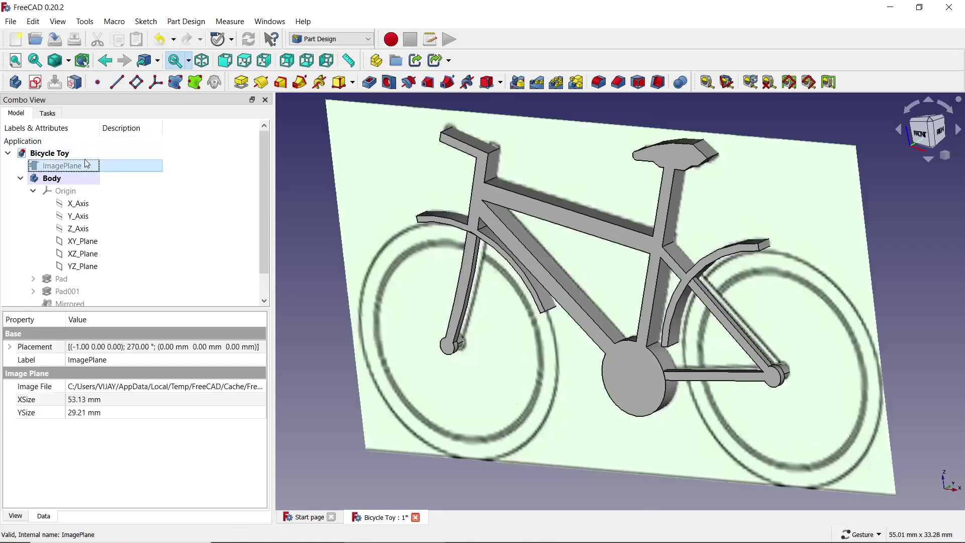
pyautogui.click(333, 218)
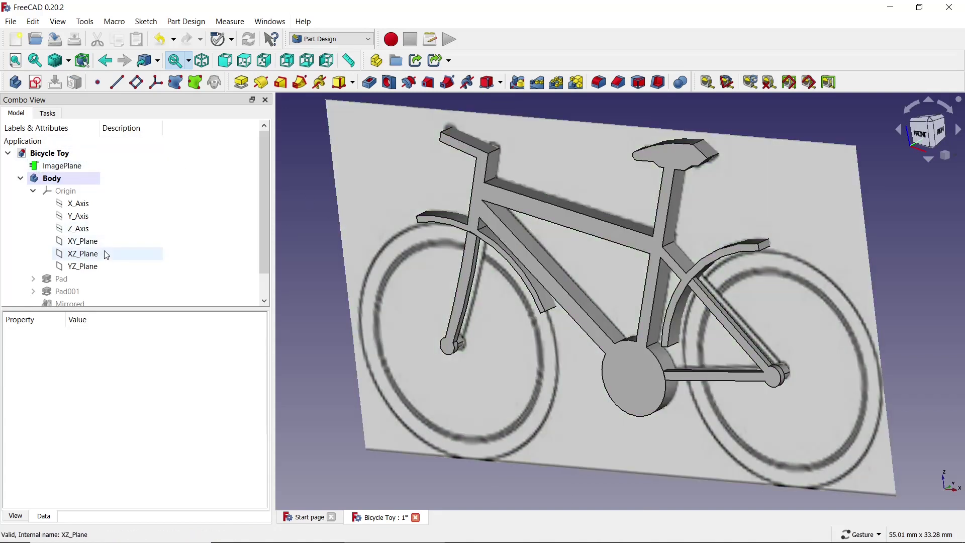
pyautogui.click(106, 253)
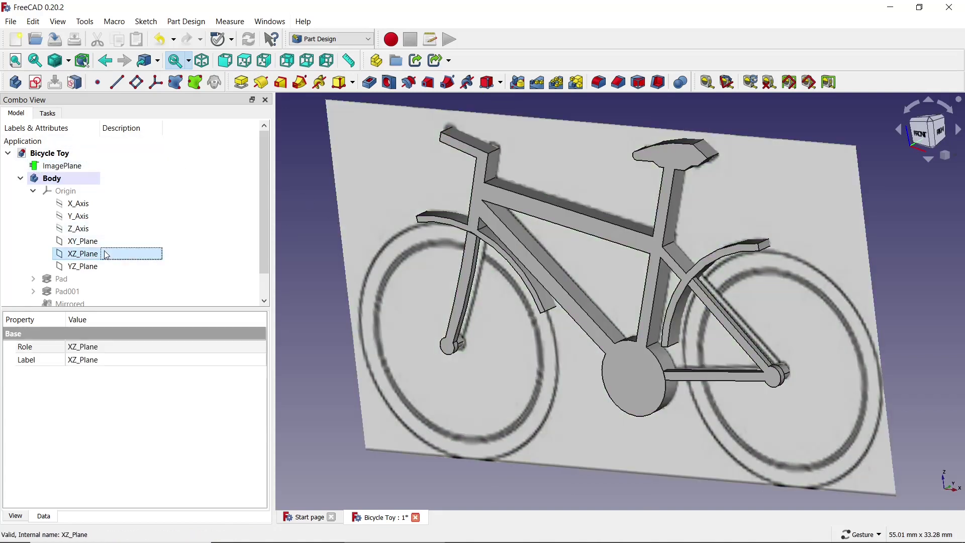
pyautogui.click(39, 86)
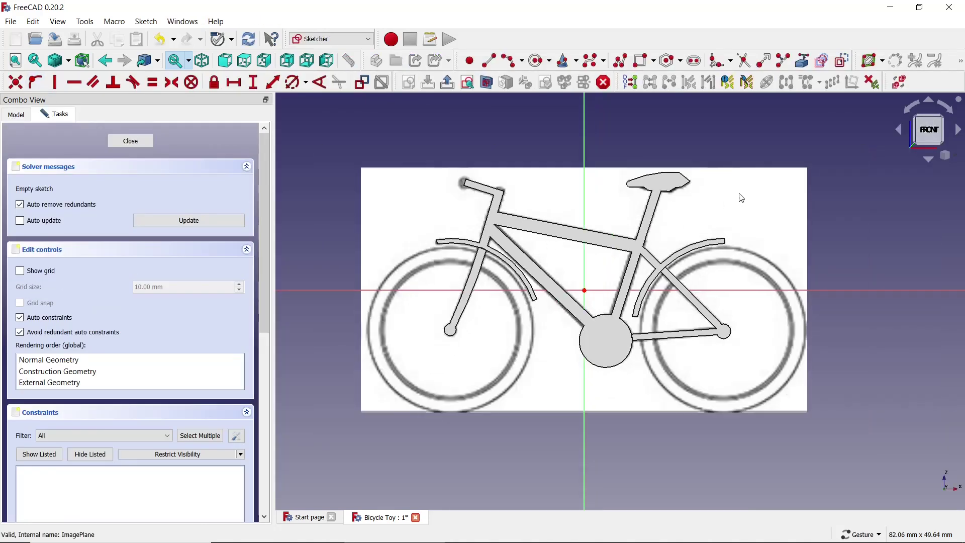
# Draw the rear wheel circle at the rear hub and constrain its diameter to 20 mm
pyautogui.click(537, 60)
pyautogui.scroll(3, 837, 302)
pyautogui.scroll(3, 631, 349)
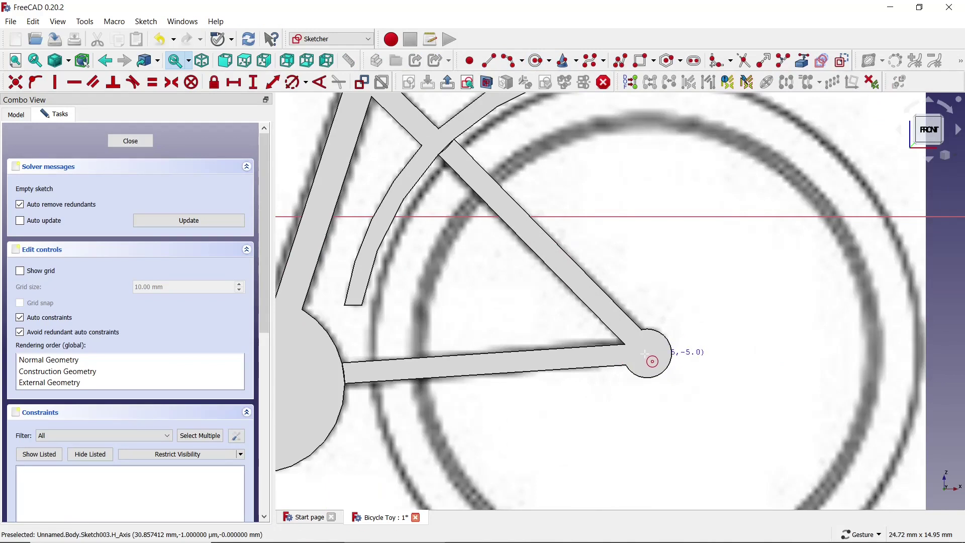
pyautogui.scroll(-2, 645, 354)
pyautogui.click(648, 352)
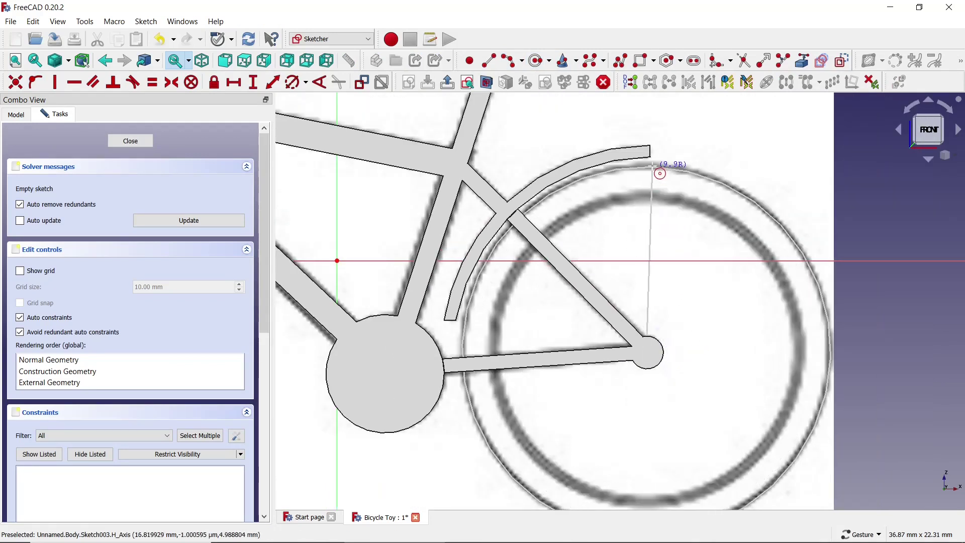
pyautogui.click(660, 173)
pyautogui.scroll(-1, 653, 185)
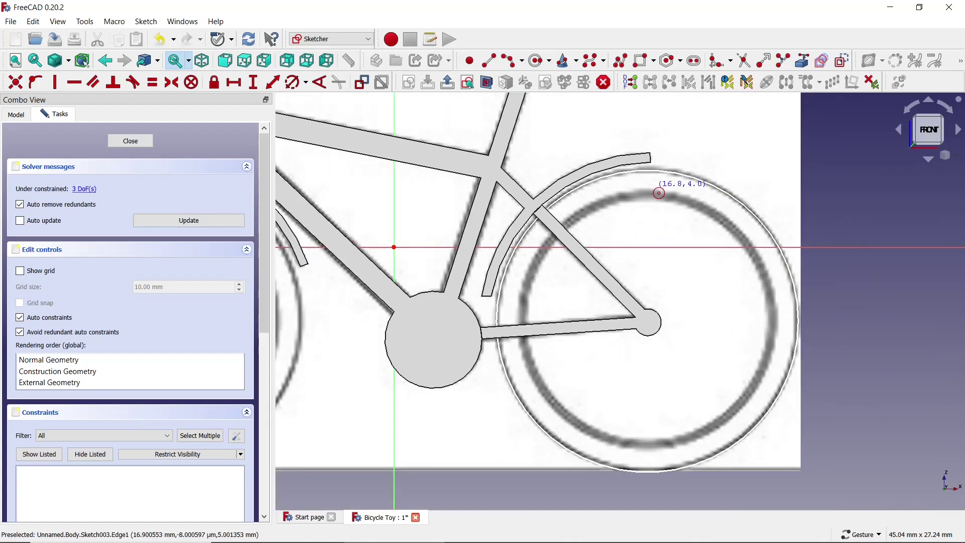
pyautogui.click(292, 81)
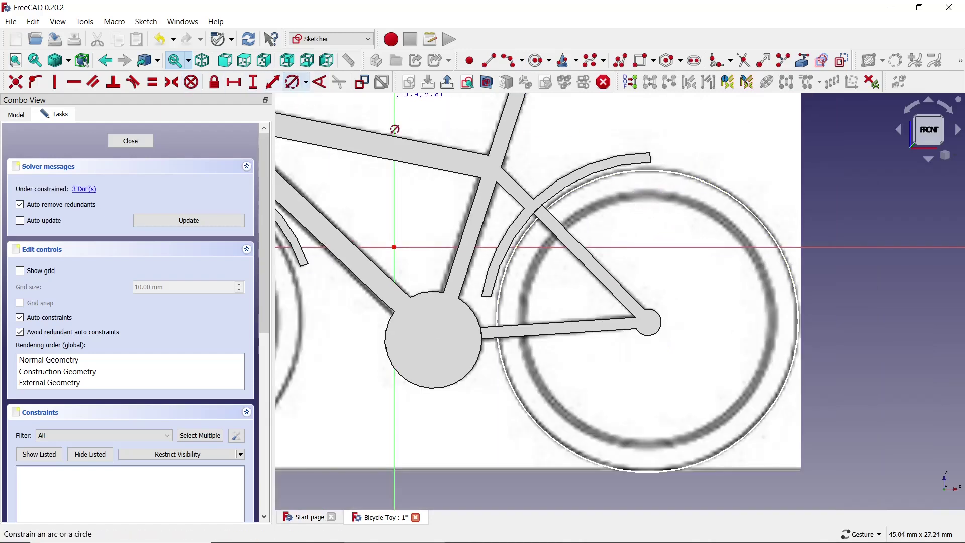
pyautogui.click(696, 176)
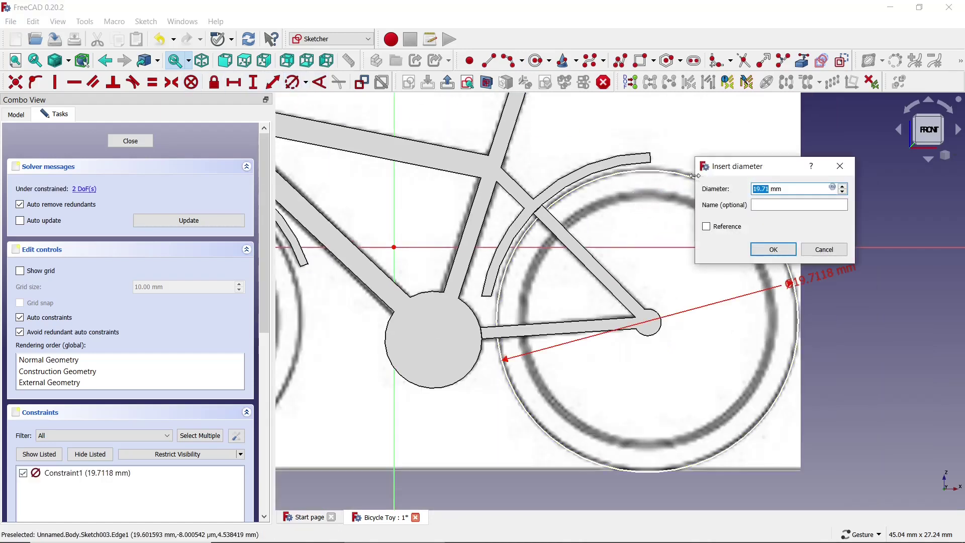
pyautogui.click(774, 249)
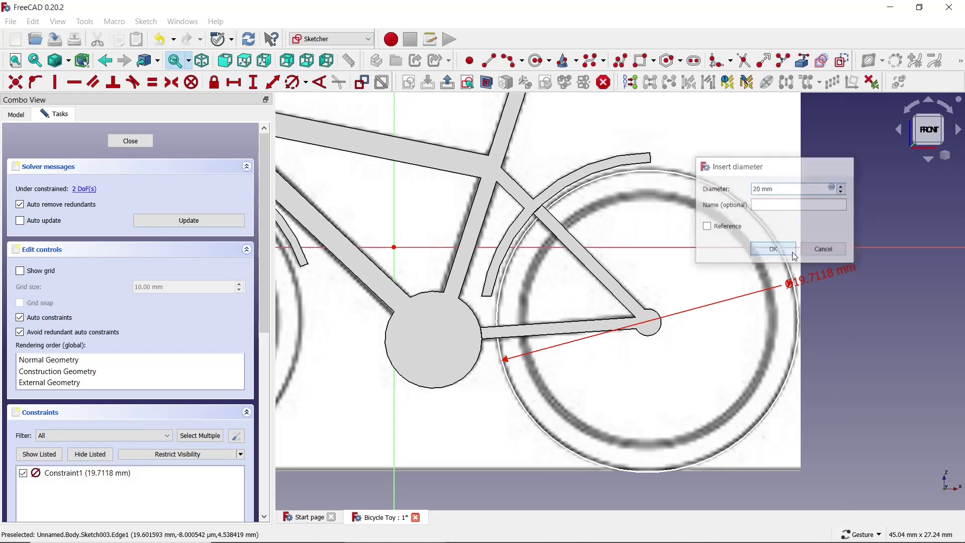
pyautogui.scroll(-2, 861, 267)
pyautogui.scroll(-1, 873, 286)
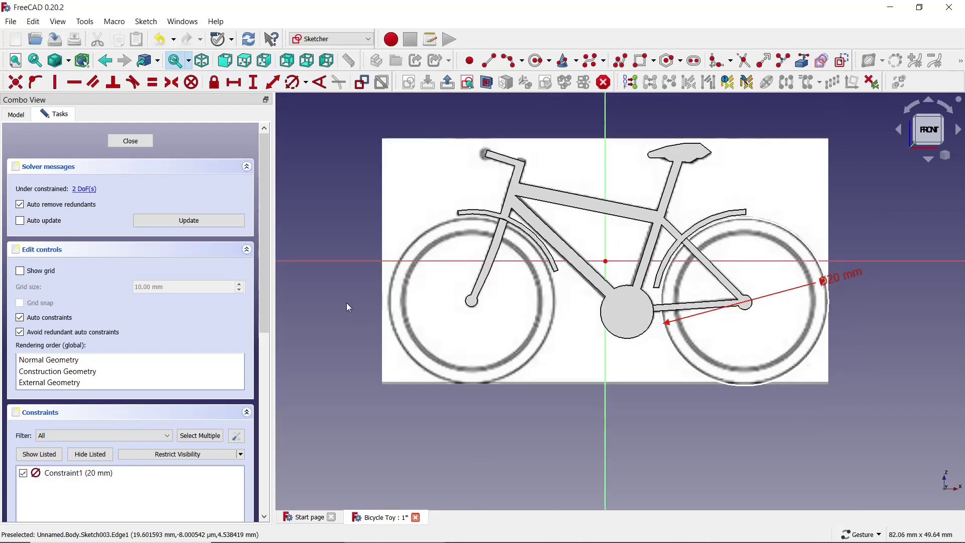
pyautogui.scroll(2, 351, 294)
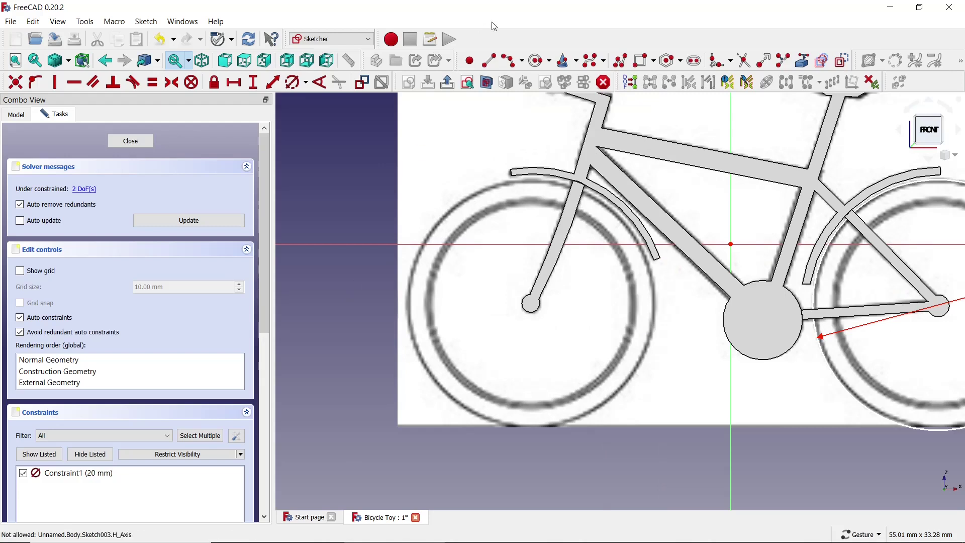
# Draw the front wheel circle with a 20 mm diameter and close Sketch003
pyautogui.click(537, 60)
pyautogui.click(532, 304)
pyautogui.click(548, 187)
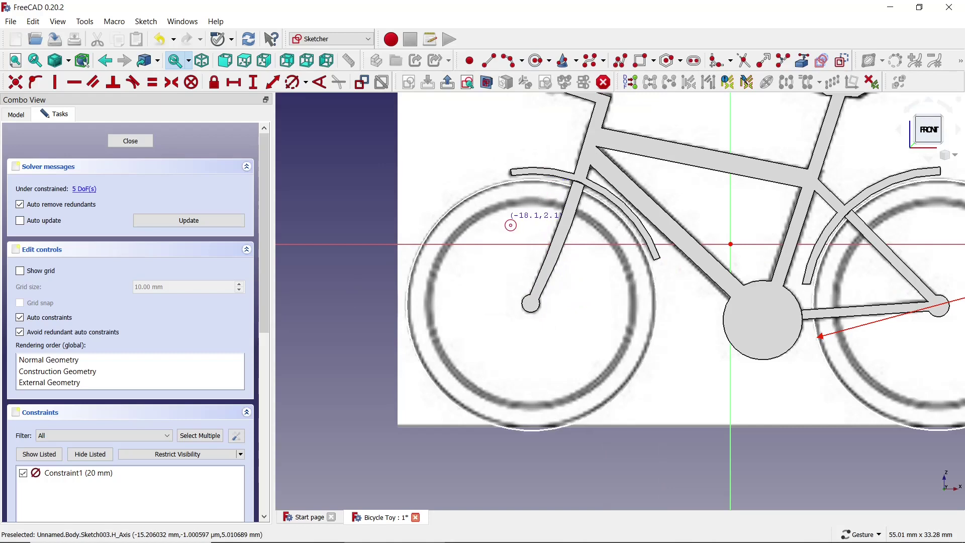
pyautogui.scroll(-1, 500, 218)
pyautogui.click(296, 85)
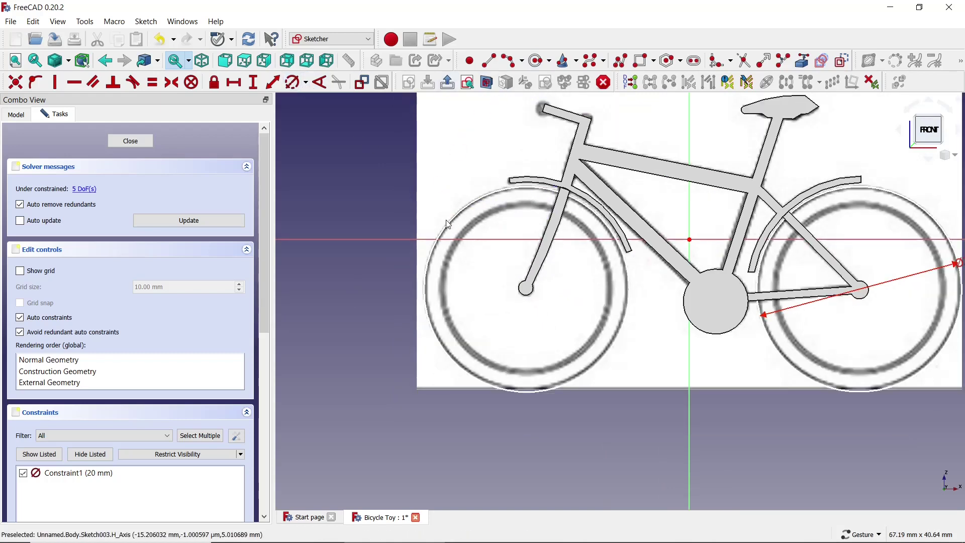
pyautogui.scroll(2, 481, 276)
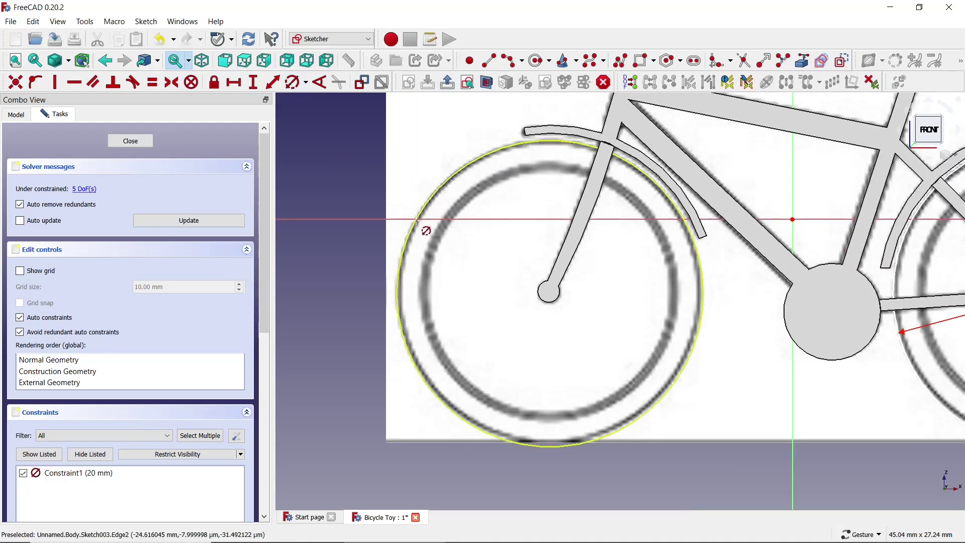
pyautogui.click(416, 221)
pyautogui.write('20')
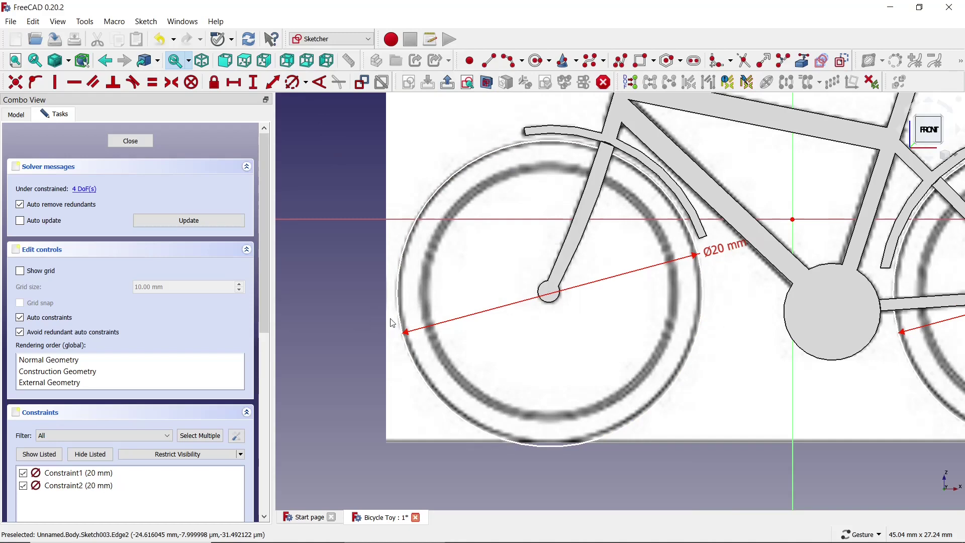
pyautogui.scroll(-3, 392, 324)
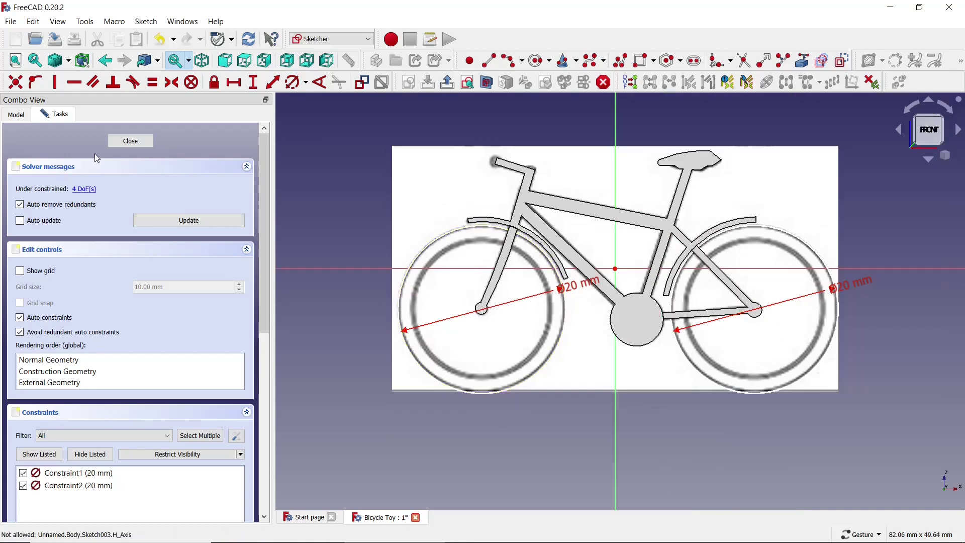
pyautogui.click(116, 146)
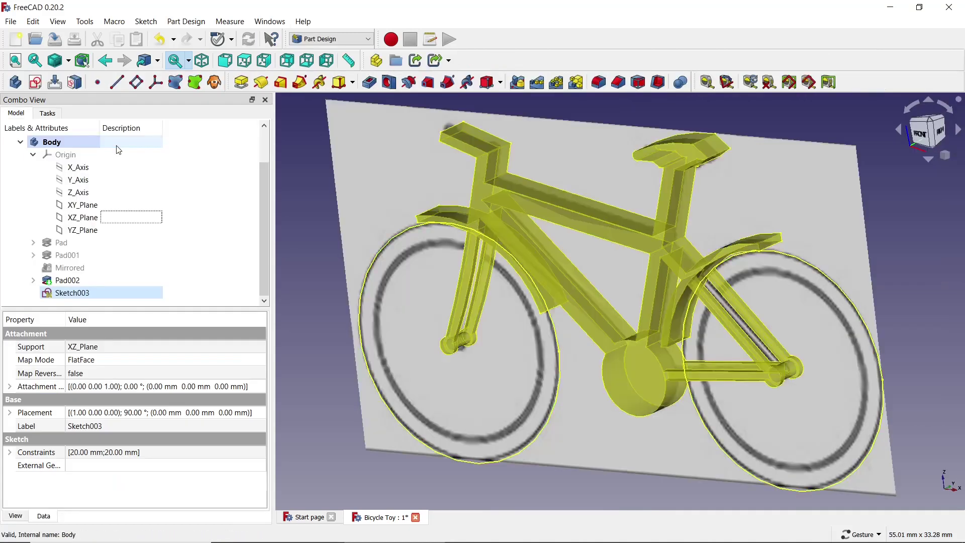
# Hide the ImagePlane tracing image and select the wheel sketch Sketch003
pyautogui.scroll(-2, 520, 295)
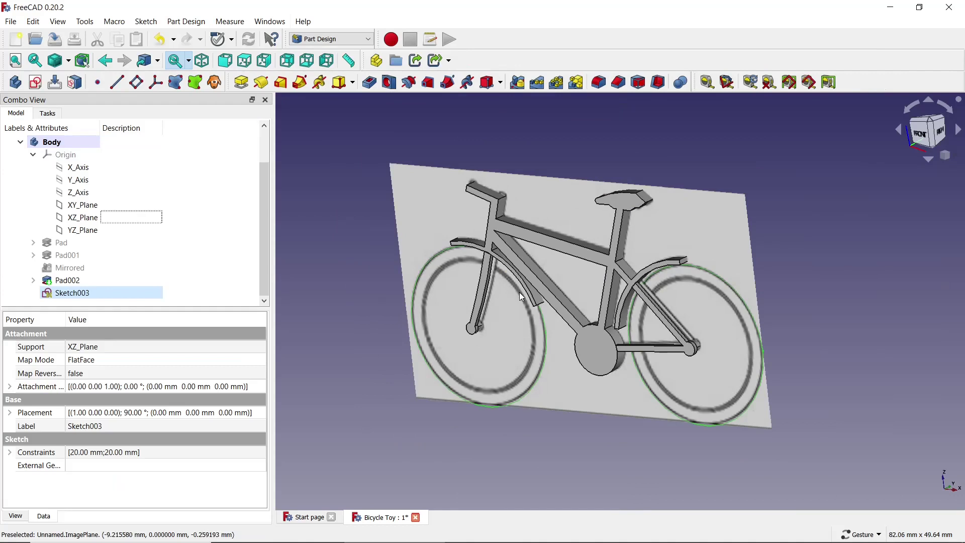
pyautogui.scroll(1, 103, 170)
pyautogui.click(103, 170)
pyautogui.press('space')
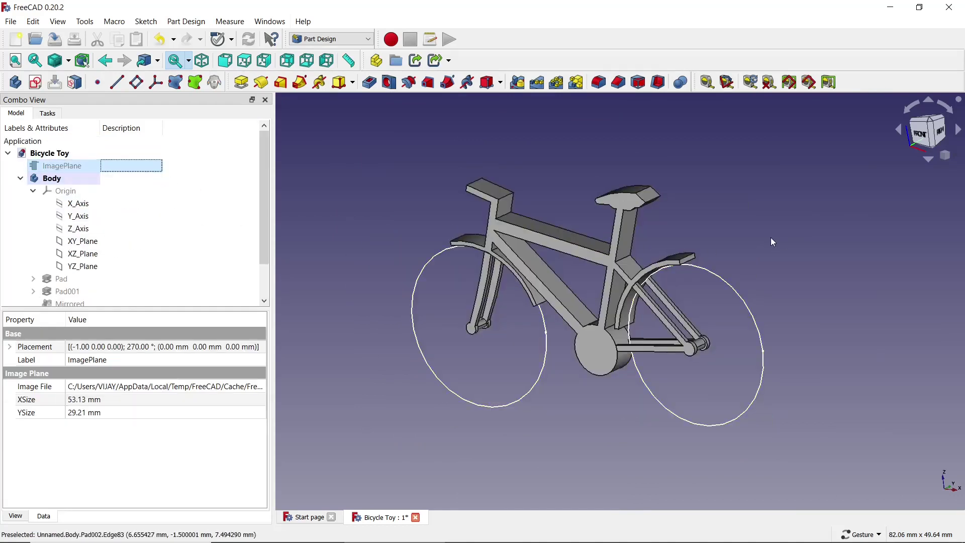
pyautogui.scroll(-1, 123, 246)
pyautogui.click(122, 295)
pyautogui.press('space')
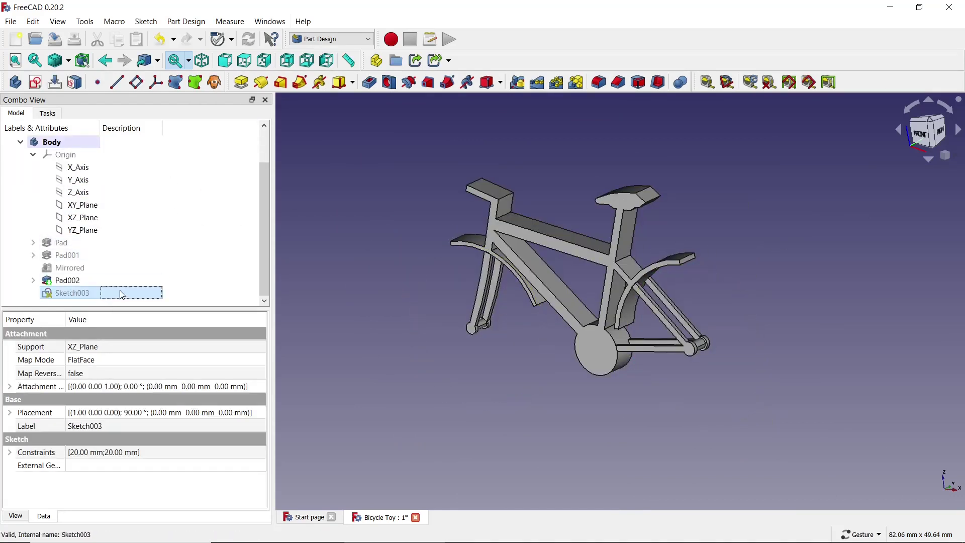
pyautogui.press('space')
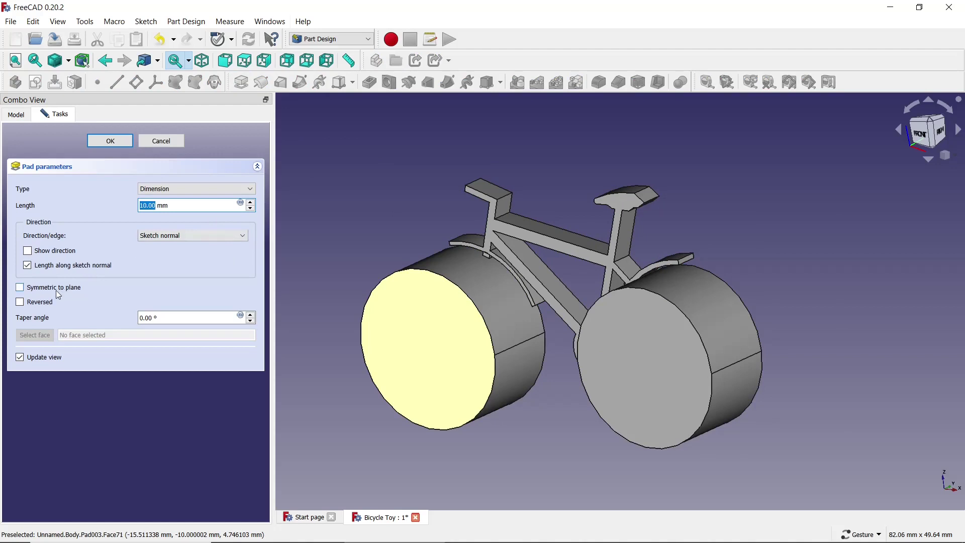
# Make the wheel pad symmetric to plane with a 1 mm length
pyautogui.click(55, 289)
pyautogui.tripleClick(171, 209)
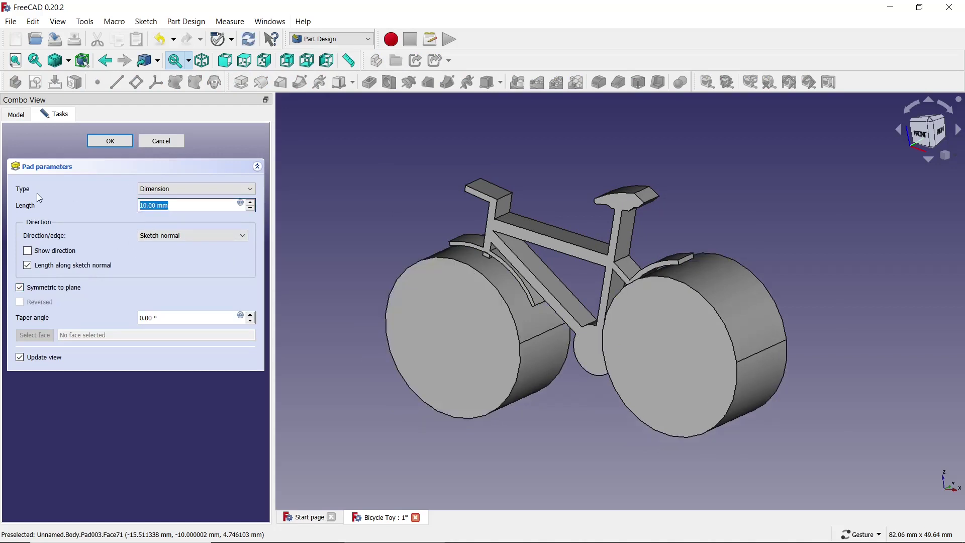
pyautogui.write('2')
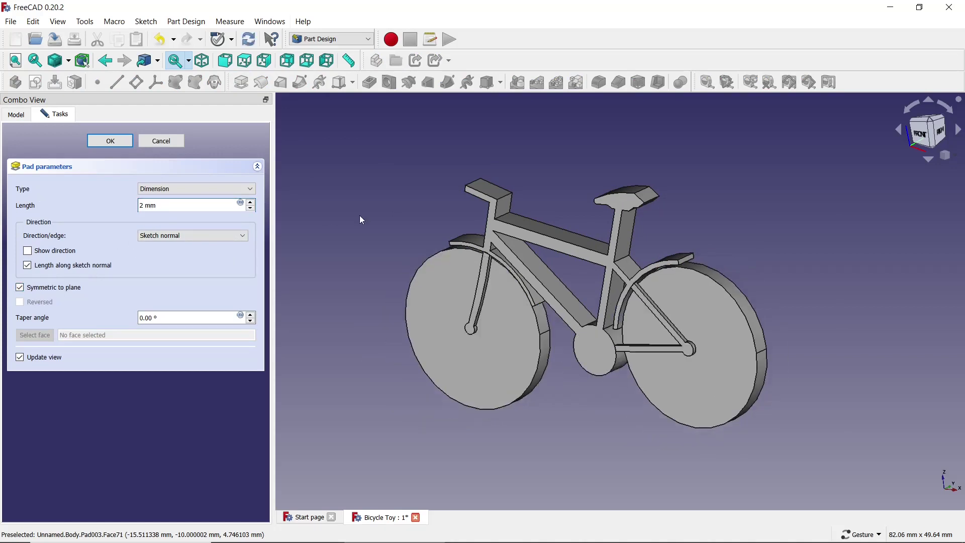
pyautogui.moveTo(681, 371); pyautogui.dragTo(637, 393)
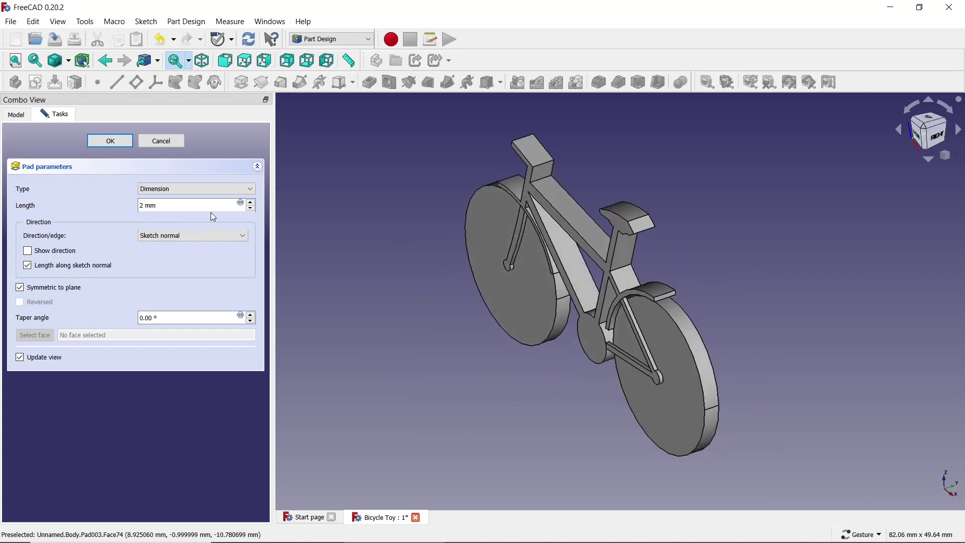
pyautogui.tripleClick(183, 207)
pyautogui.write('1')
pyautogui.moveTo(736, 312)
pyautogui.mouseDown()
pyautogui.moveTo(675, 323)
pyautogui.moveTo(744, 285)
pyautogui.moveTo(780, 295)
pyautogui.moveTo(802, 269)
pyautogui.moveTo(808, 293)
pyautogui.mouseUp()
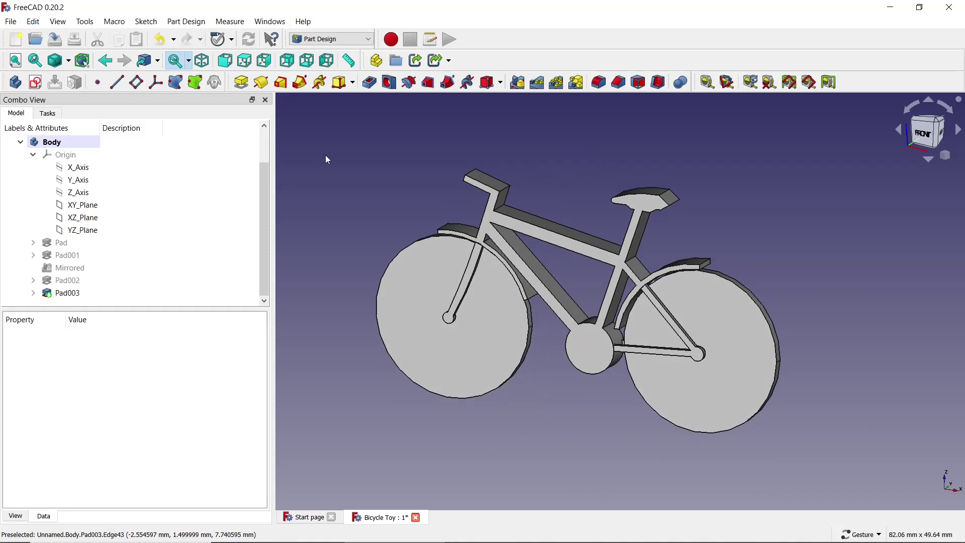
pyautogui.scroll(5, 325, 154)
pyautogui.scroll(2, 337, 243)
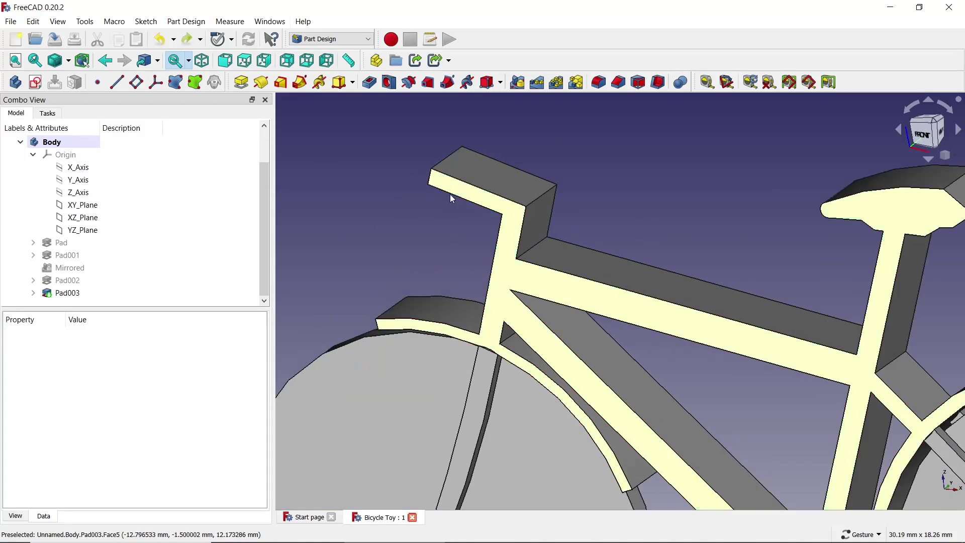
pyautogui.click(451, 194)
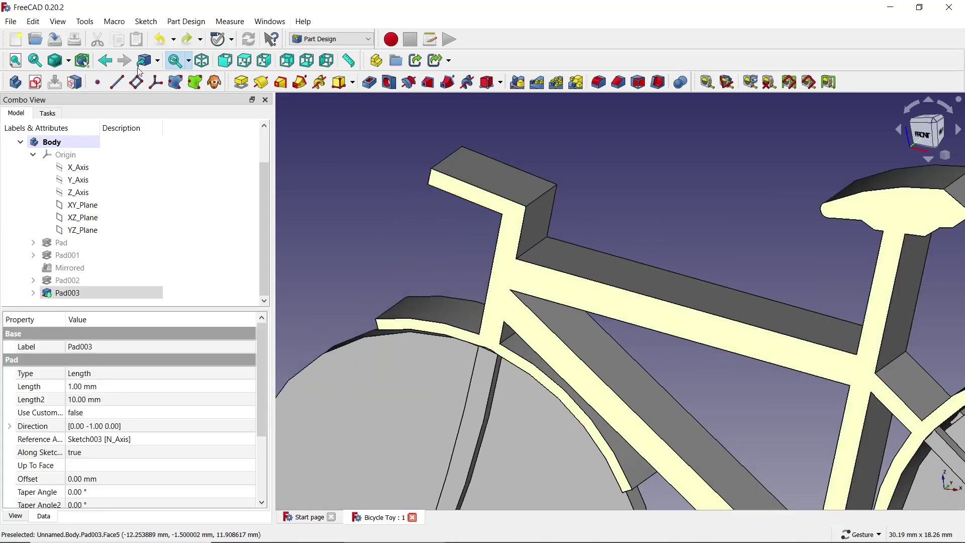
# Create a new sketch on the XZ_Plane with a circle at the handlebar tip
pyautogui.click(394, 233)
pyautogui.click(135, 219)
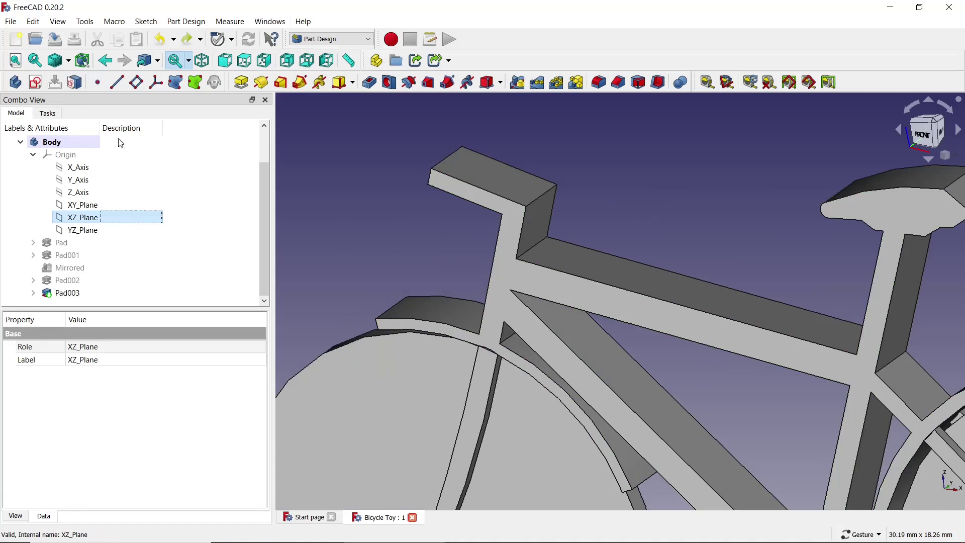
pyautogui.click(40, 81)
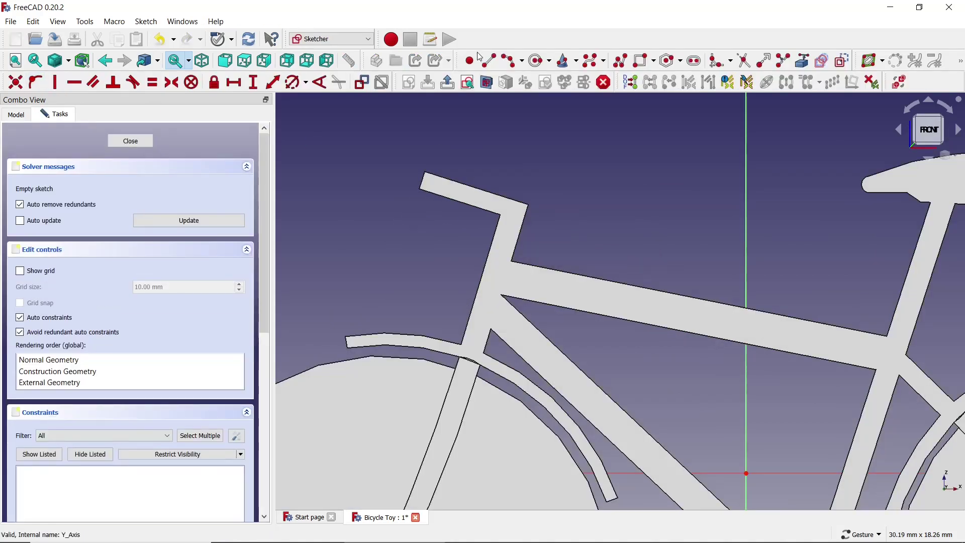
pyautogui.click(538, 60)
pyautogui.scroll(3, 431, 140)
pyautogui.scroll(2, 442, 144)
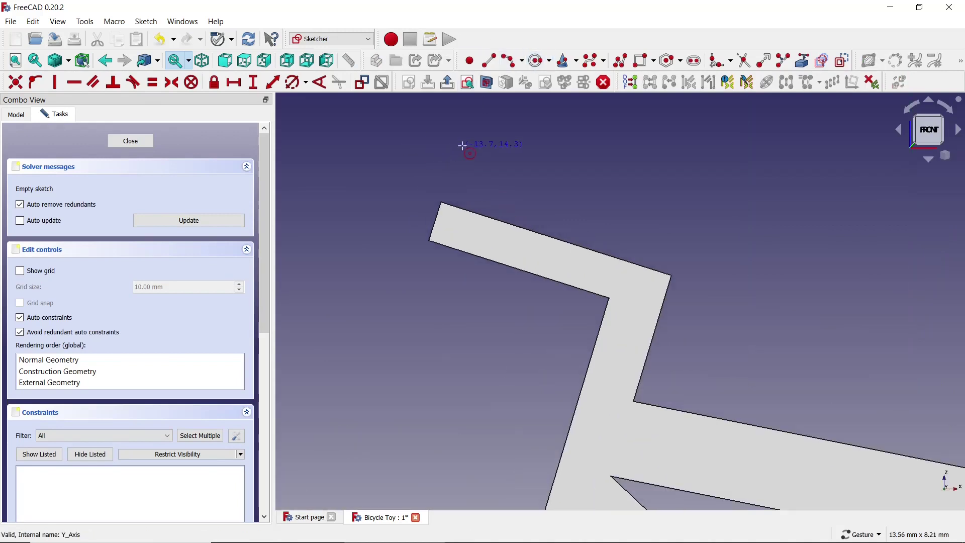
pyautogui.scroll(2, 496, 213)
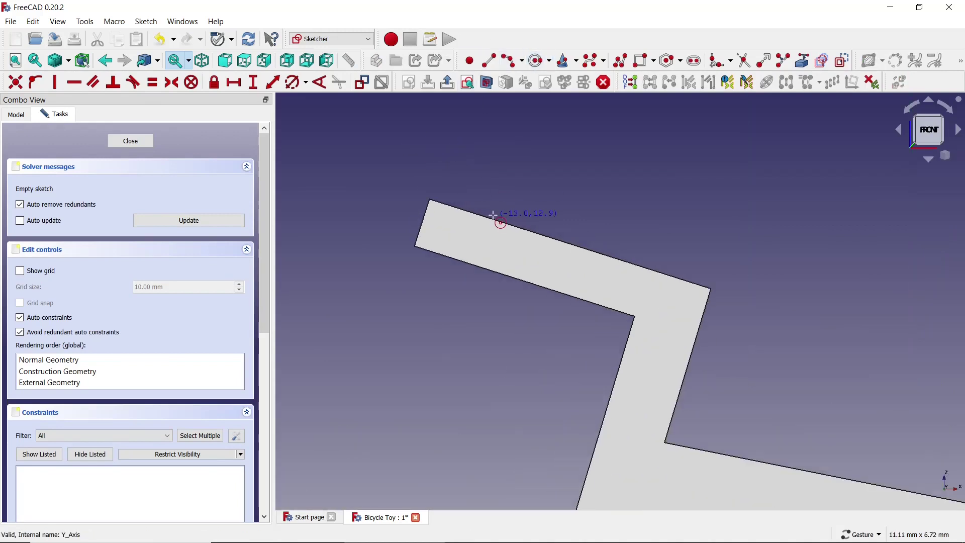
pyautogui.click(490, 247)
pyautogui.click(495, 222)
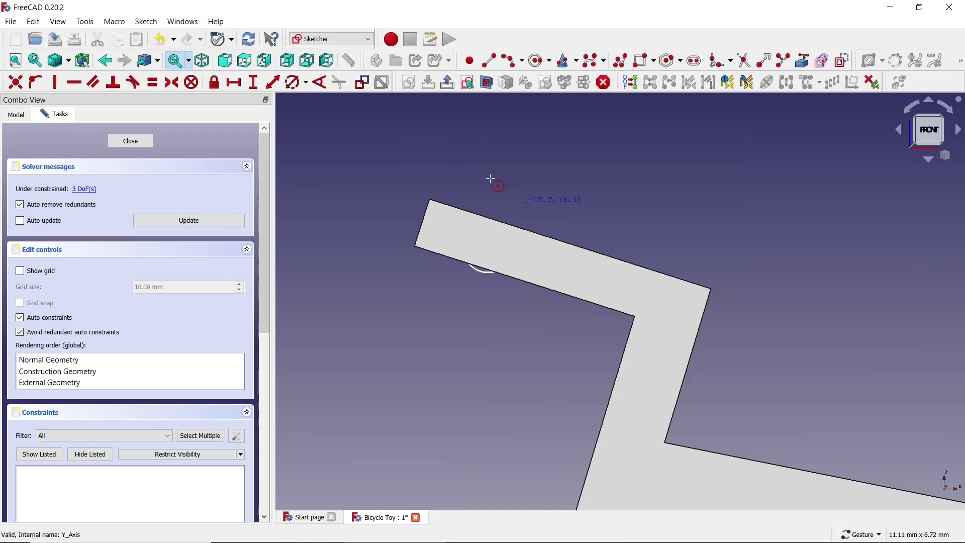
# Switch to wireframe draw style, move the circle centre onto the handlebar end, and close the sketch
pyautogui.click(59, 23)
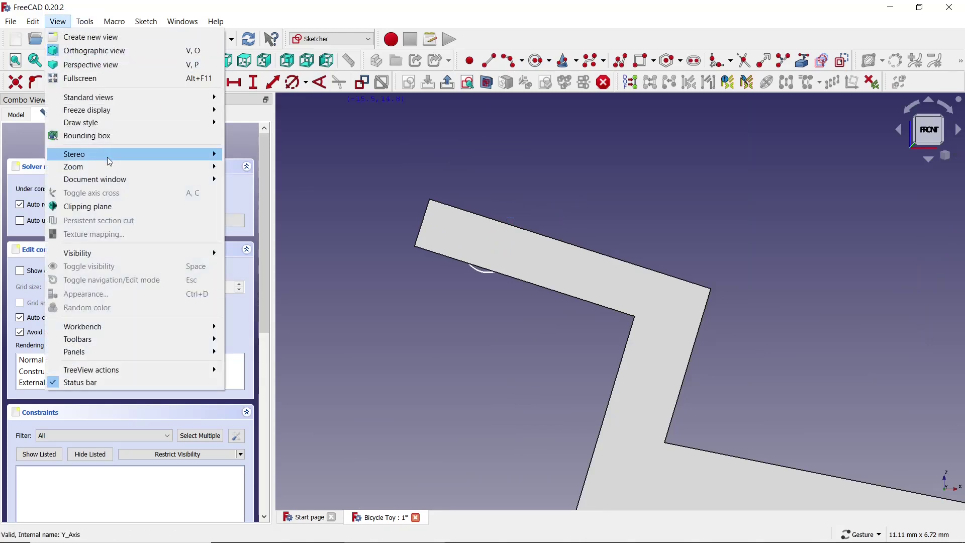
pyautogui.moveTo(81, 122)
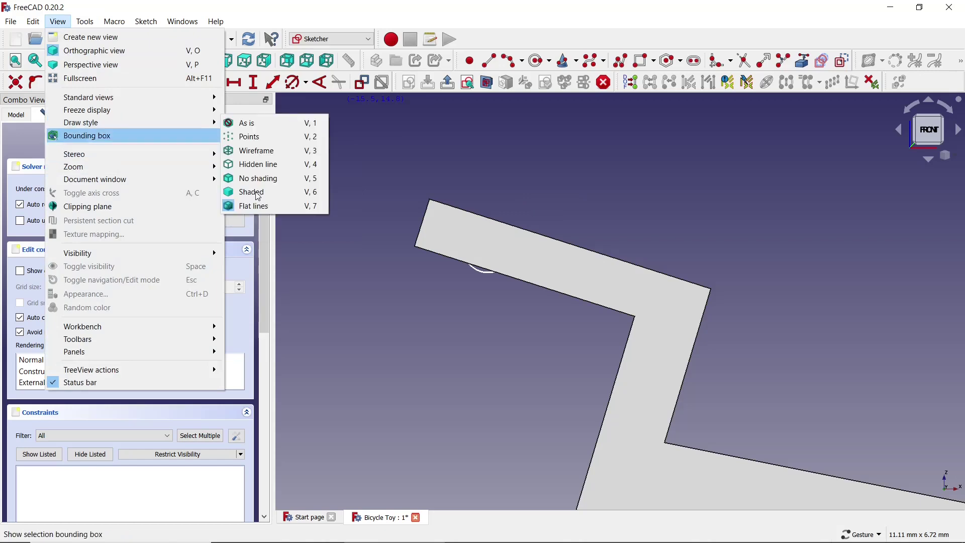
pyautogui.click(276, 154)
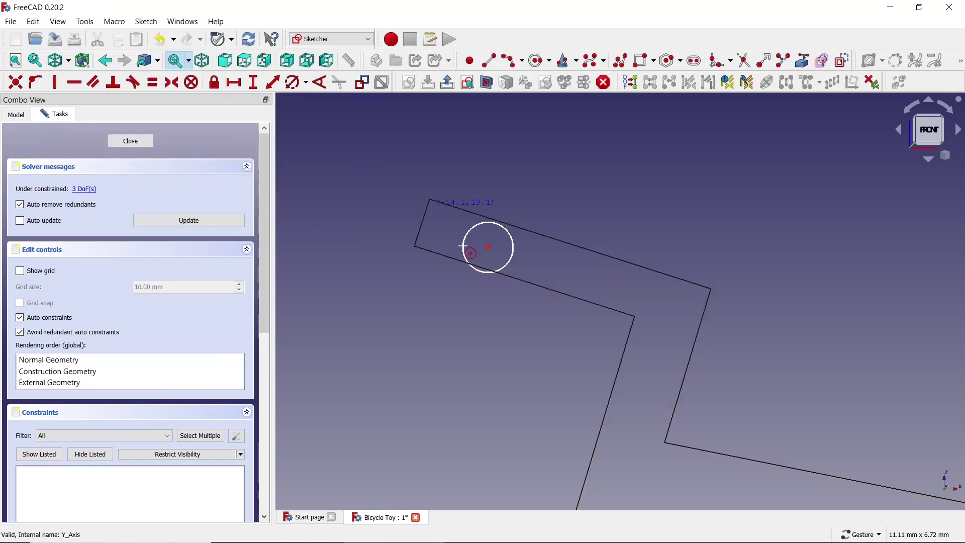
pyautogui.scroll(2, 504, 235)
pyautogui.scroll(1, 503, 233)
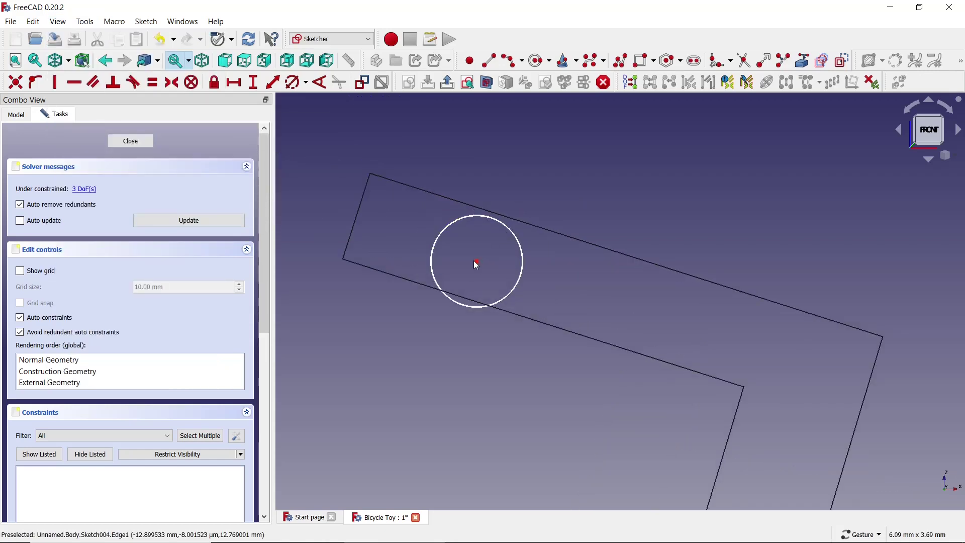
pyautogui.moveTo(475, 261); pyautogui.dragTo(477, 256)
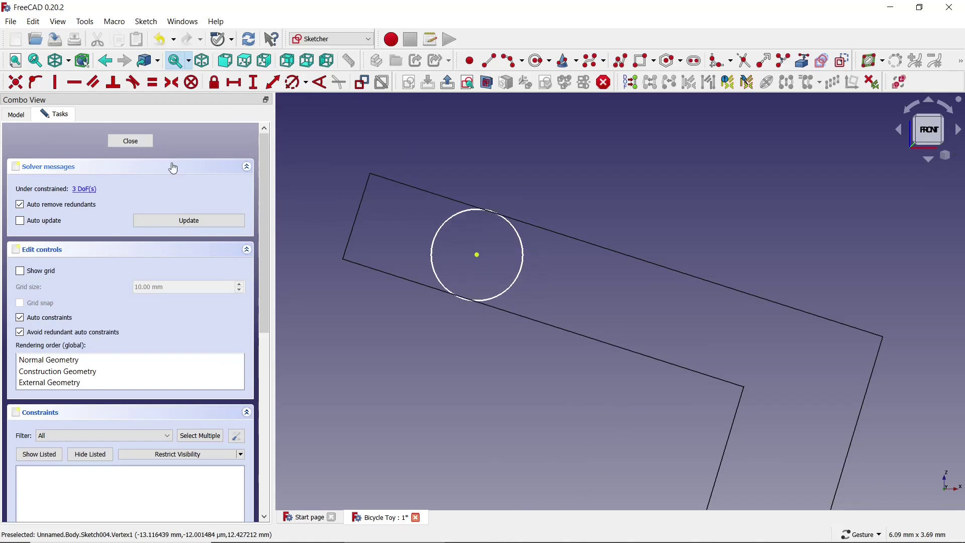
pyautogui.click(146, 146)
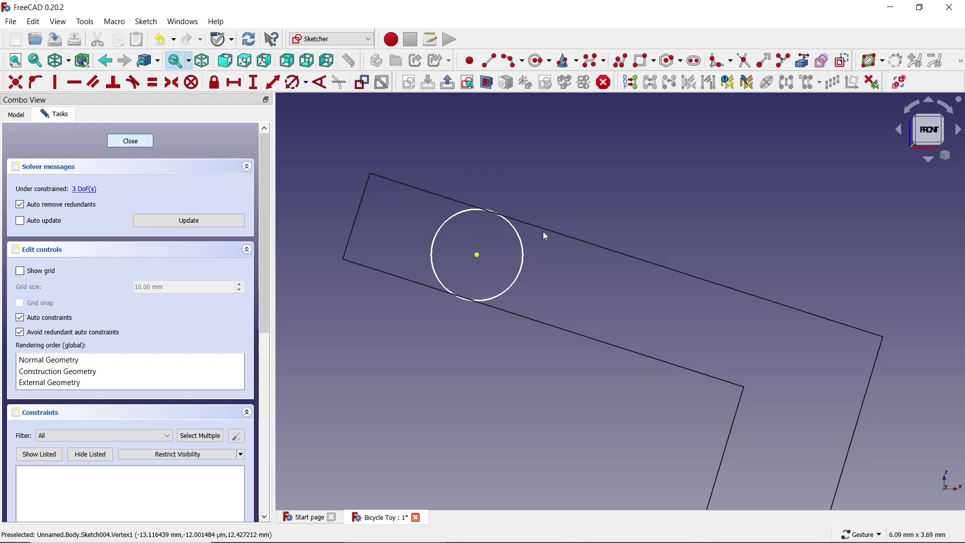
# Return the model display to shaded with edges
pyautogui.scroll(-2, 566, 214)
pyautogui.scroll(-2, 567, 213)
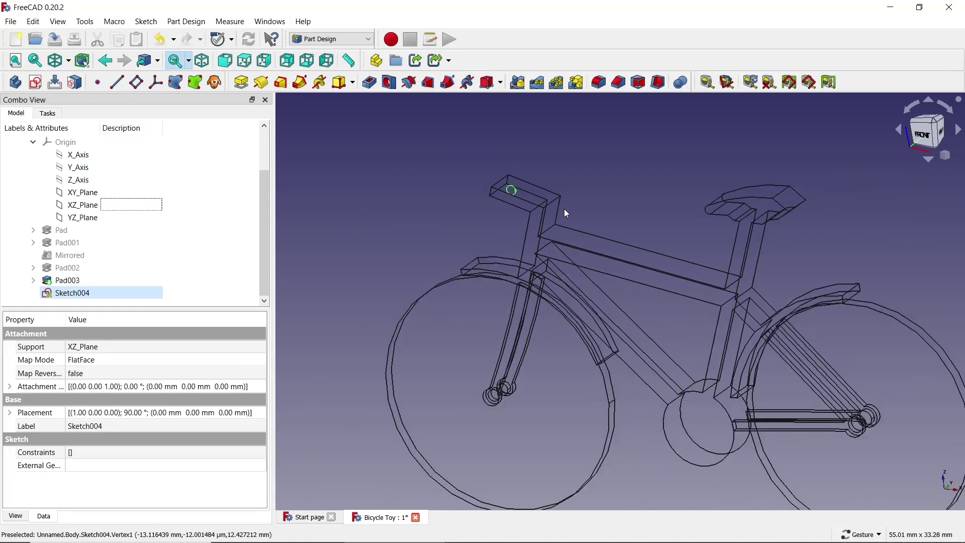
pyautogui.scroll(-2, 566, 214)
pyautogui.click(57, 22)
pyautogui.moveTo(80, 122)
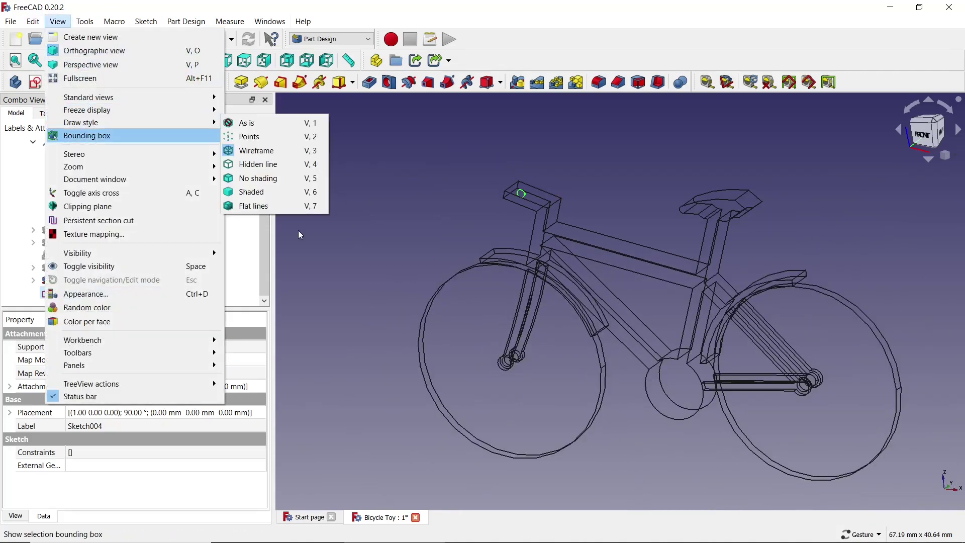
pyautogui.click(312, 205)
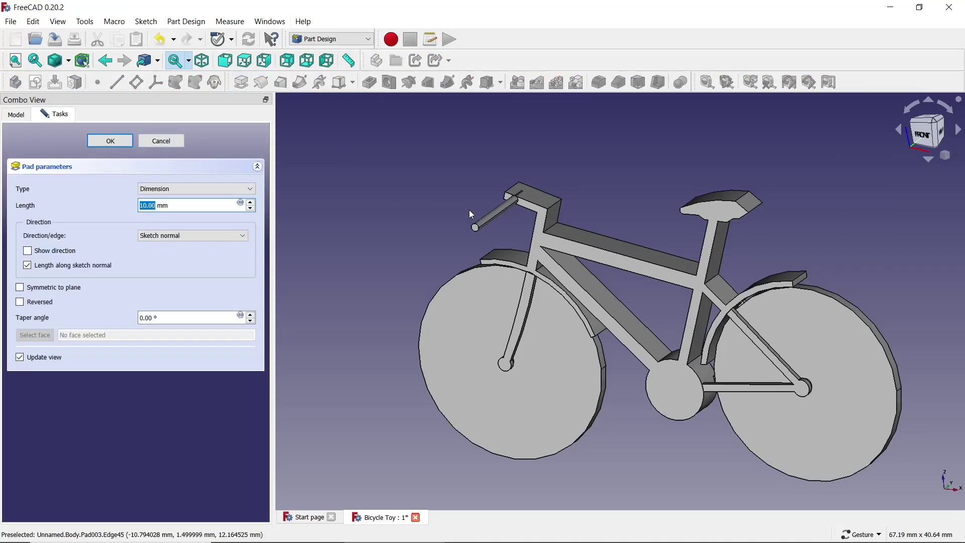
# Make the handlebar pad 10 mm symmetric to plane and confirm Pad004
pyautogui.click(48, 288)
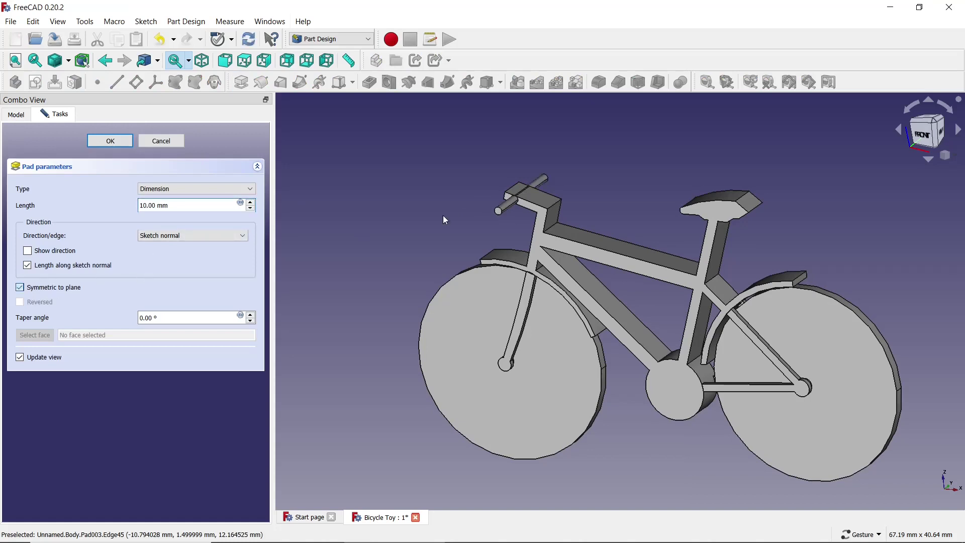
pyautogui.press('space')
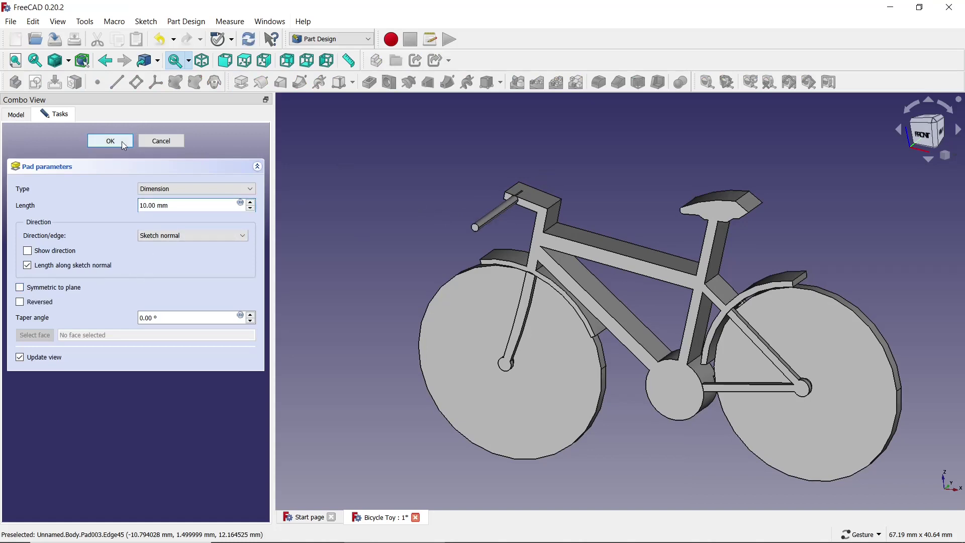
pyautogui.click(54, 288)
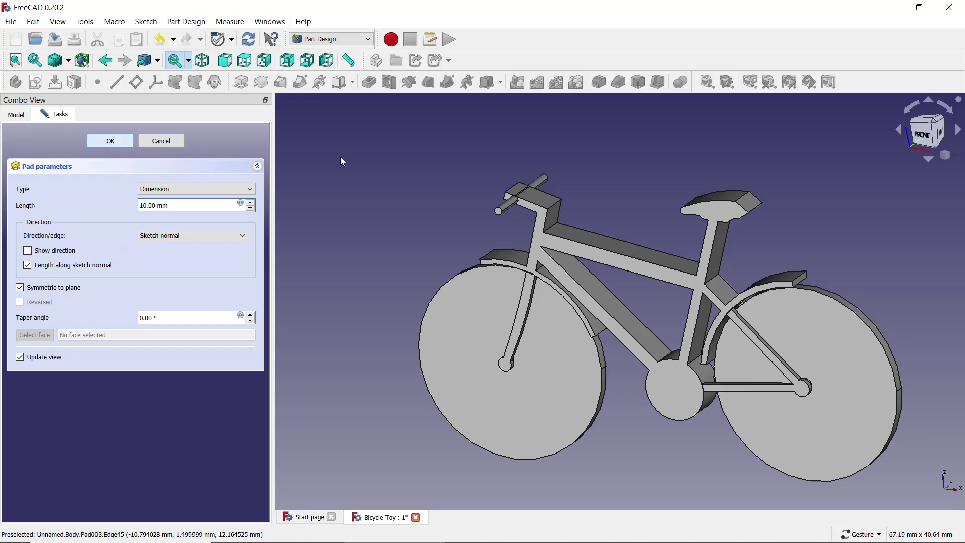
pyautogui.click(110, 140)
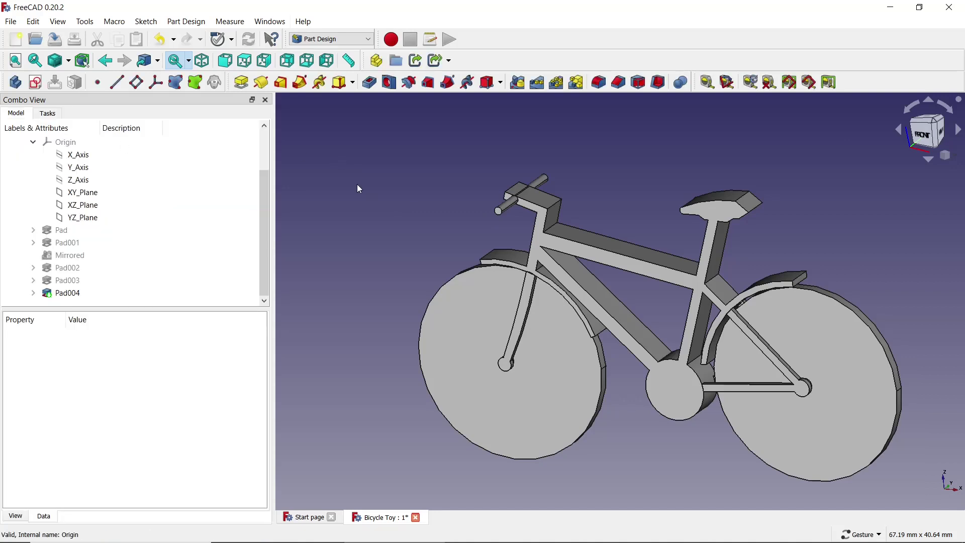
pyautogui.scroll(-1, 358, 185)
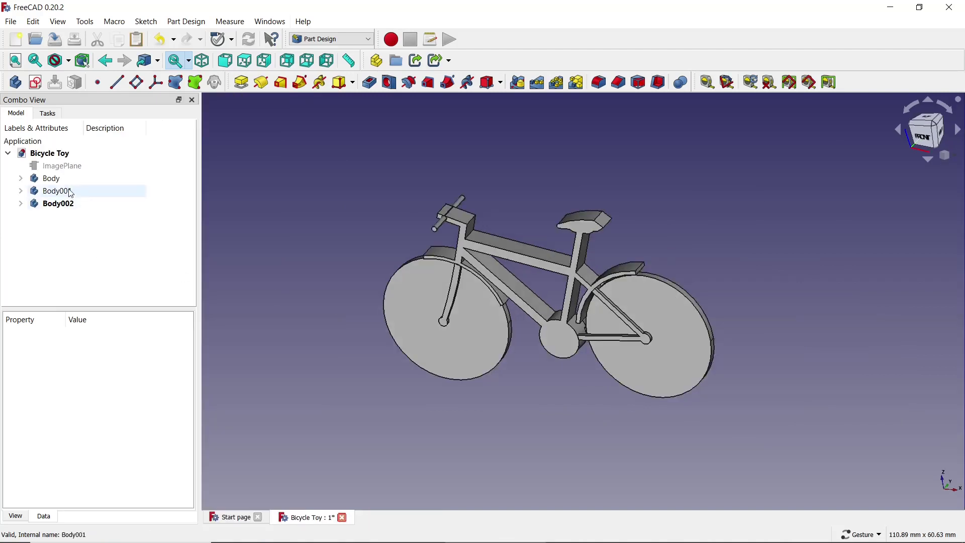
# Give the bicycle Body a blue (#0055ff) shape colour through Appearance, then close the panel
pyautogui.click(50, 179)
pyautogui.rightClick(72, 179)
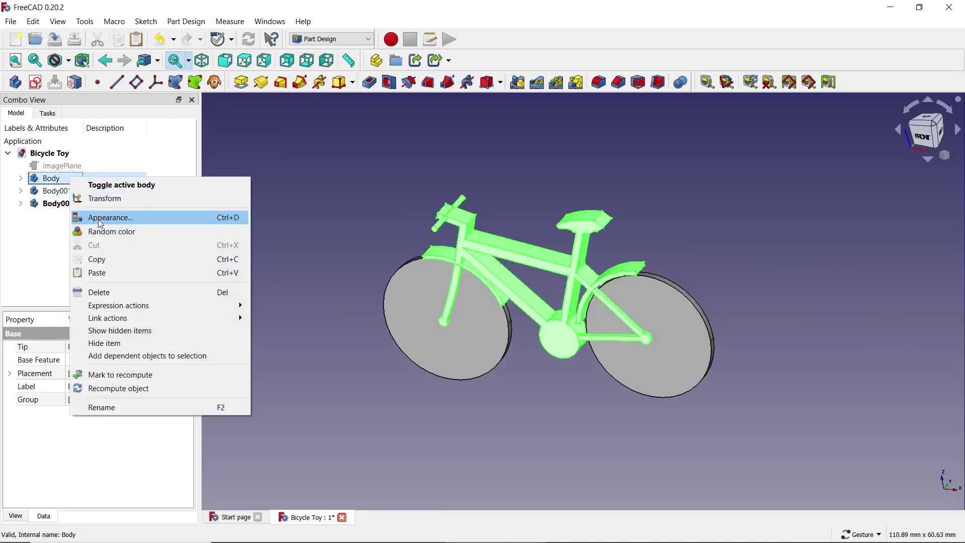
pyautogui.click(113, 217)
pyautogui.click(128, 246)
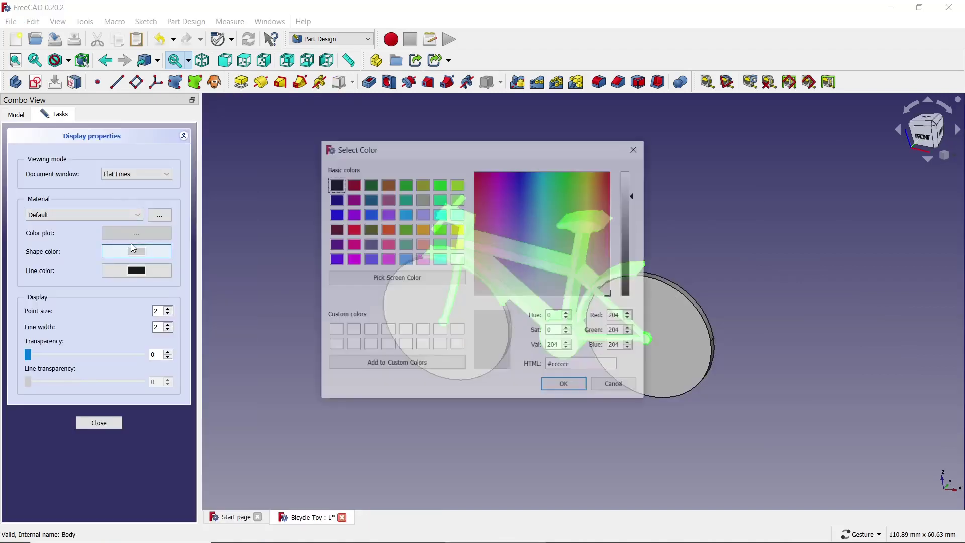
pyautogui.click(375, 219)
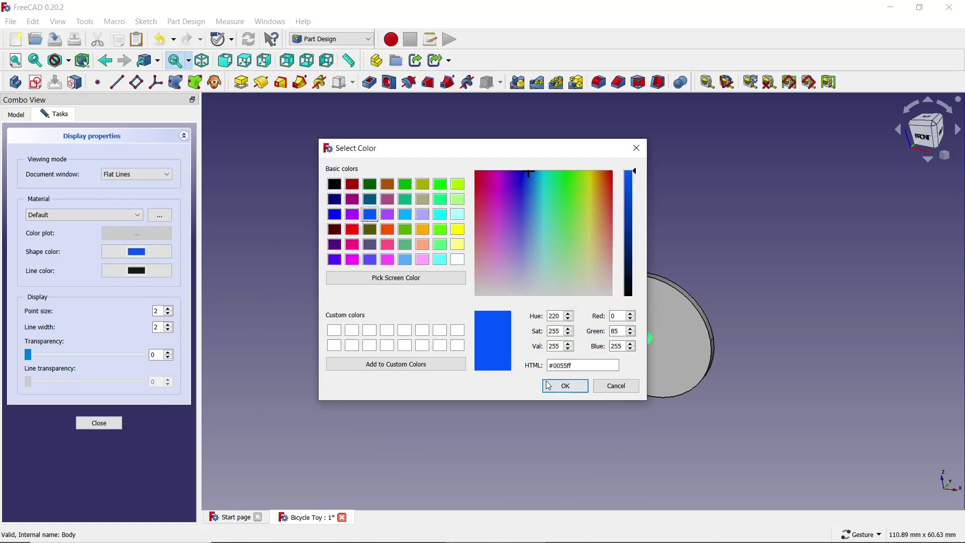
pyautogui.click(566, 386)
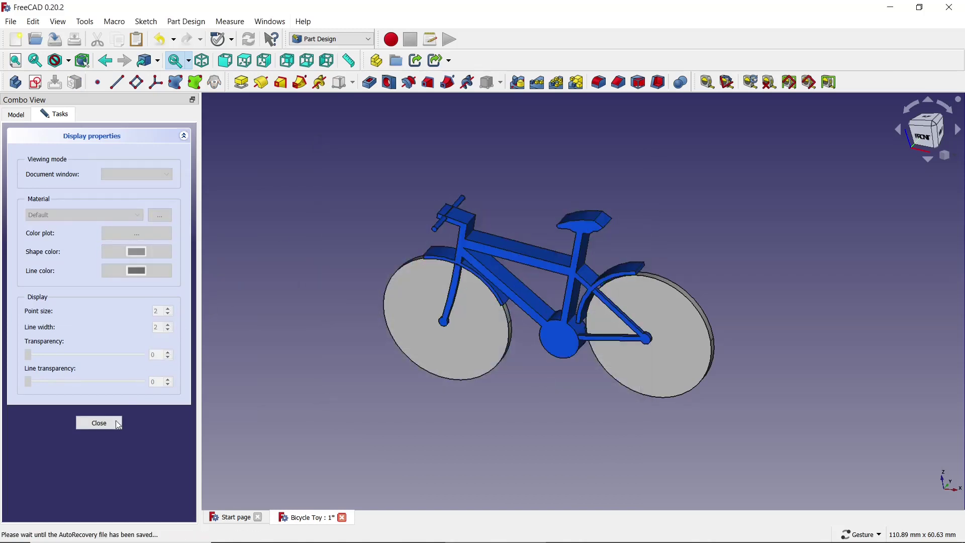
pyautogui.click(99, 423)
# Set the front wheel Body001's shape colour to cyan
pyautogui.rightClick(76, 192)
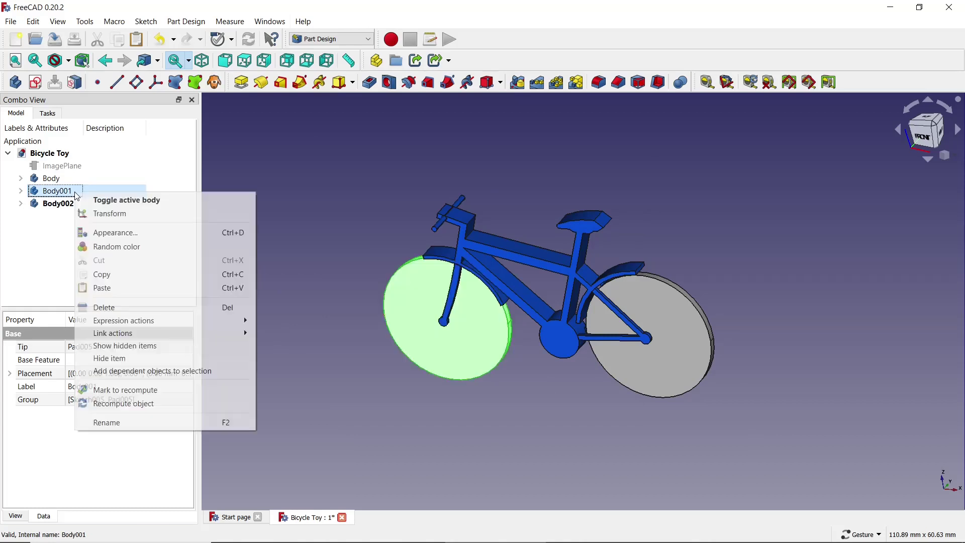
pyautogui.click(103, 232)
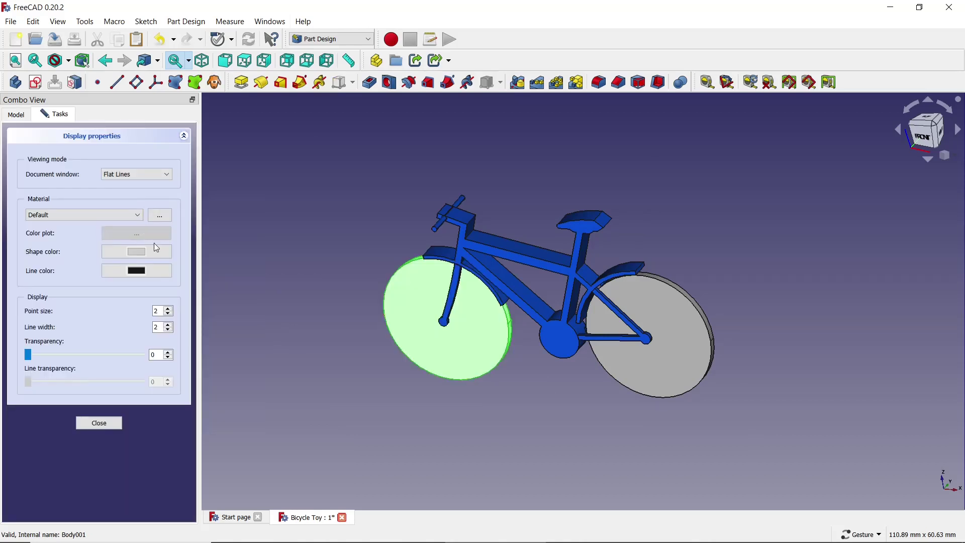
pyautogui.click(150, 254)
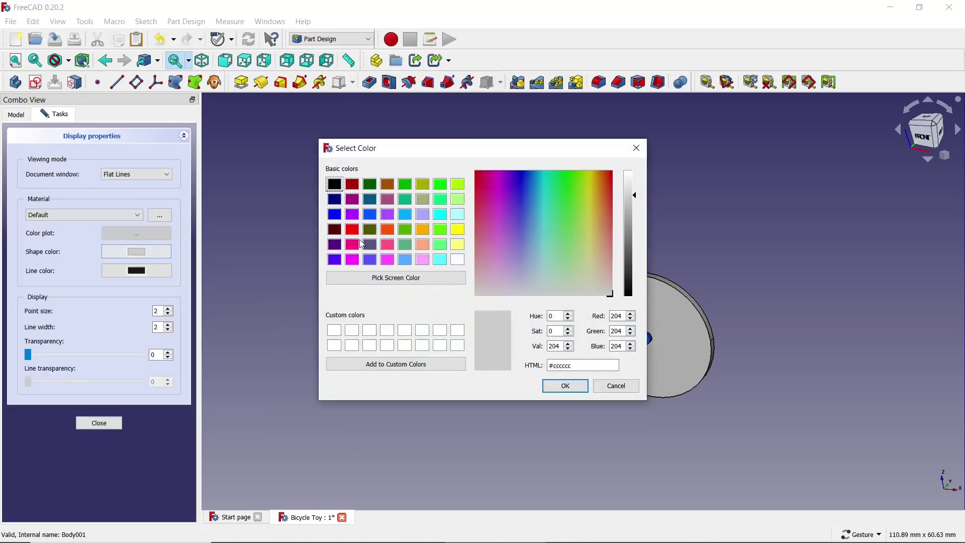
pyautogui.click(440, 216)
pyautogui.click(573, 387)
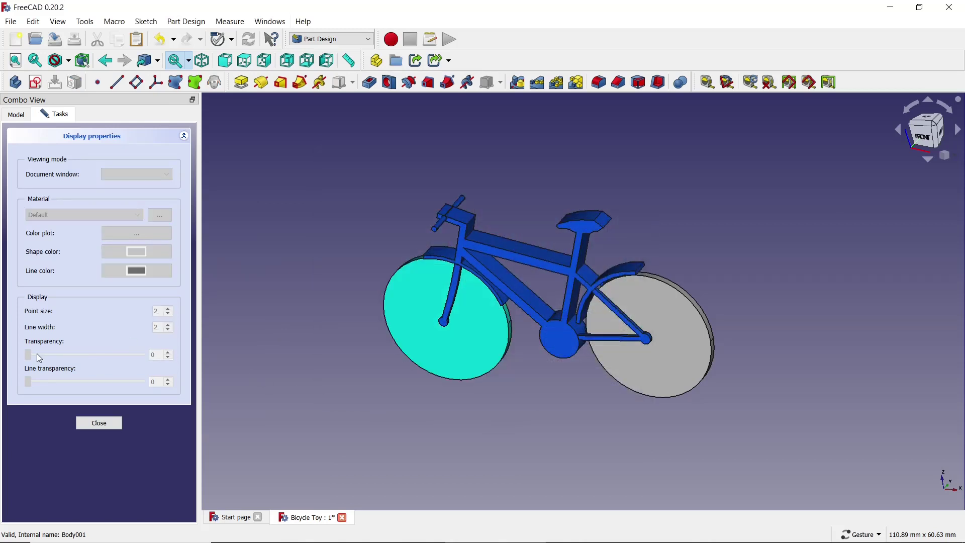
# Set the front wheel's transparency to 50 and close the display panel
pyautogui.click(430, 282)
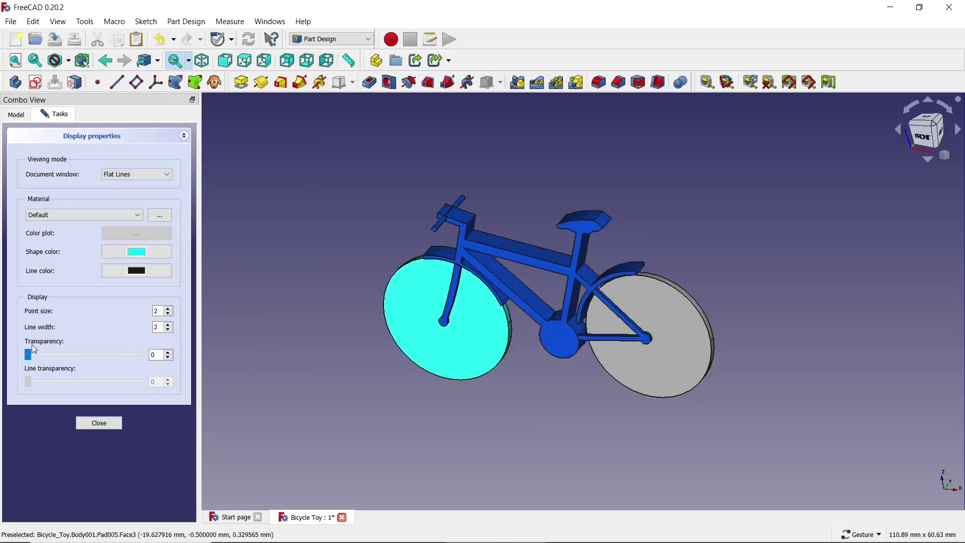
pyautogui.moveTo(32, 358); pyautogui.dragTo(68, 358)
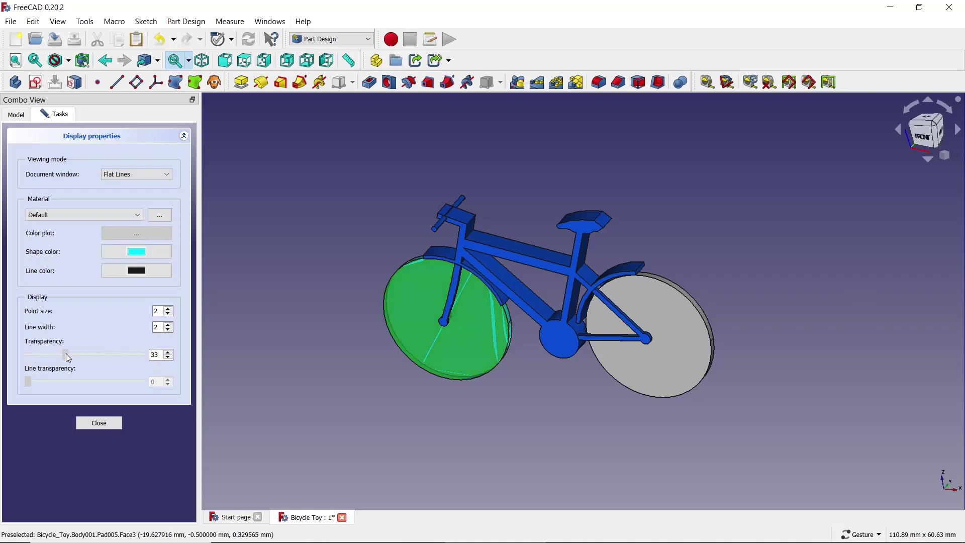
pyautogui.click(241, 311)
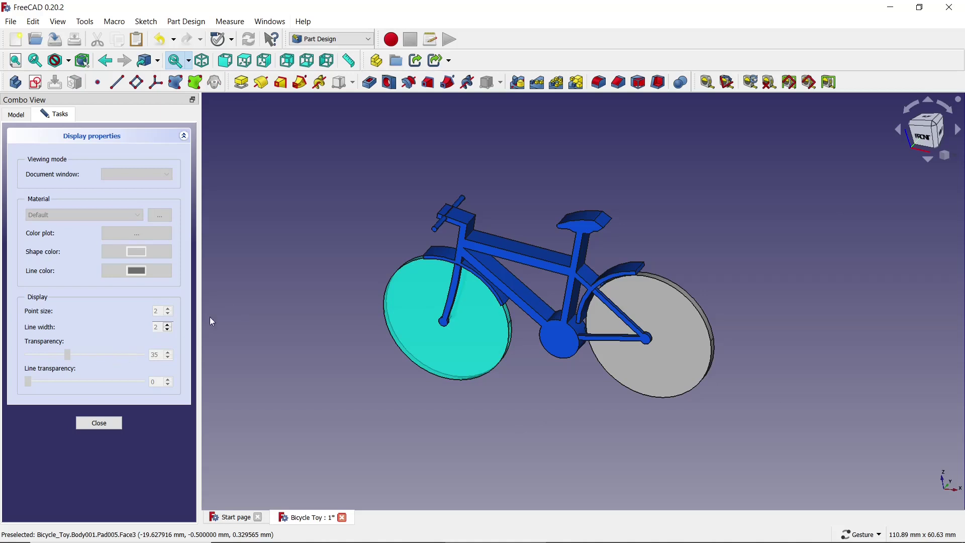
pyautogui.click(393, 294)
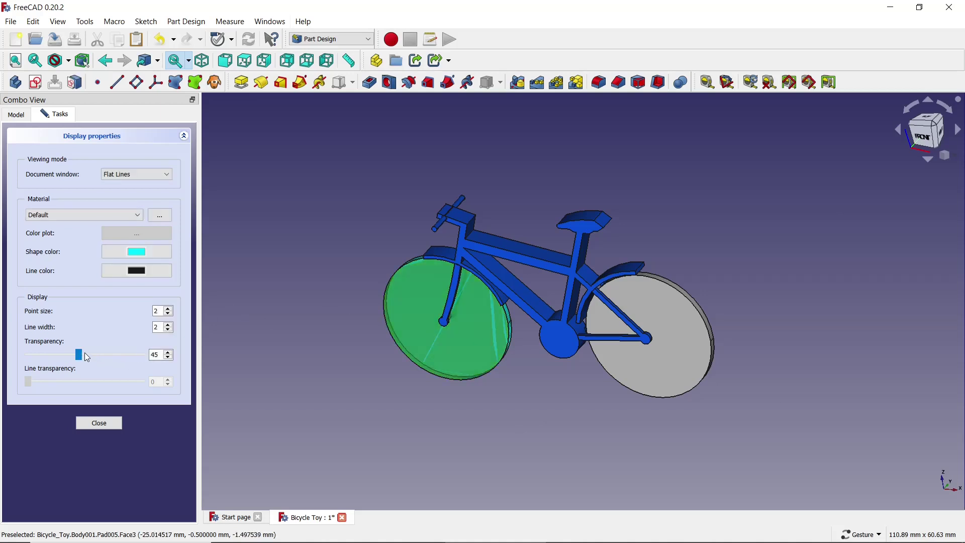
pyautogui.click(303, 359)
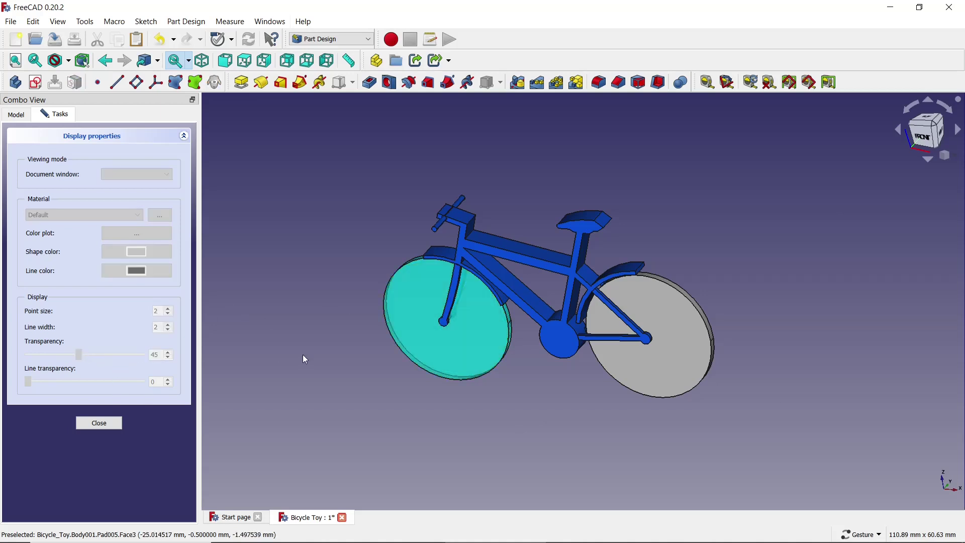
pyautogui.click(397, 305)
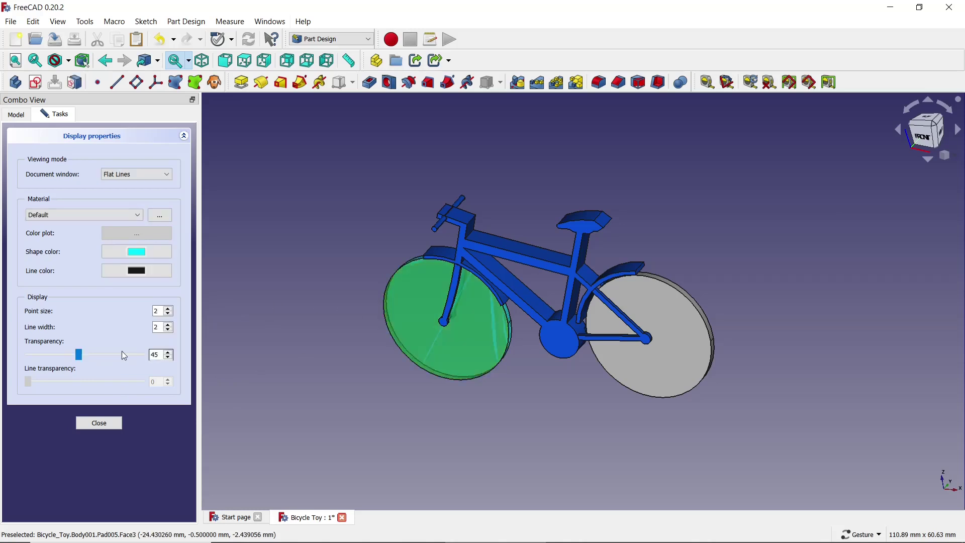
pyautogui.moveTo(80, 356); pyautogui.dragTo(88, 359)
pyautogui.click(169, 356)
pyautogui.click(170, 353)
pyautogui.click(294, 321)
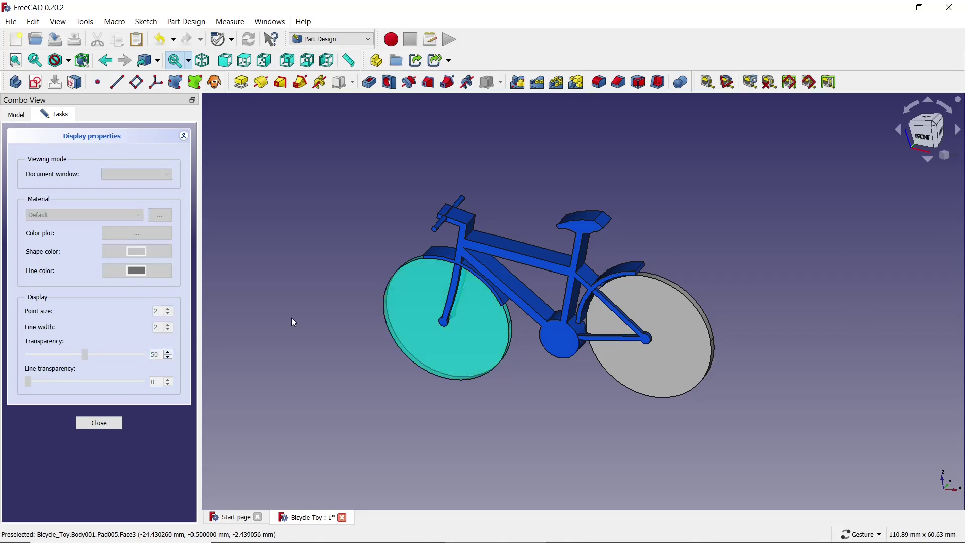
pyautogui.click(86, 425)
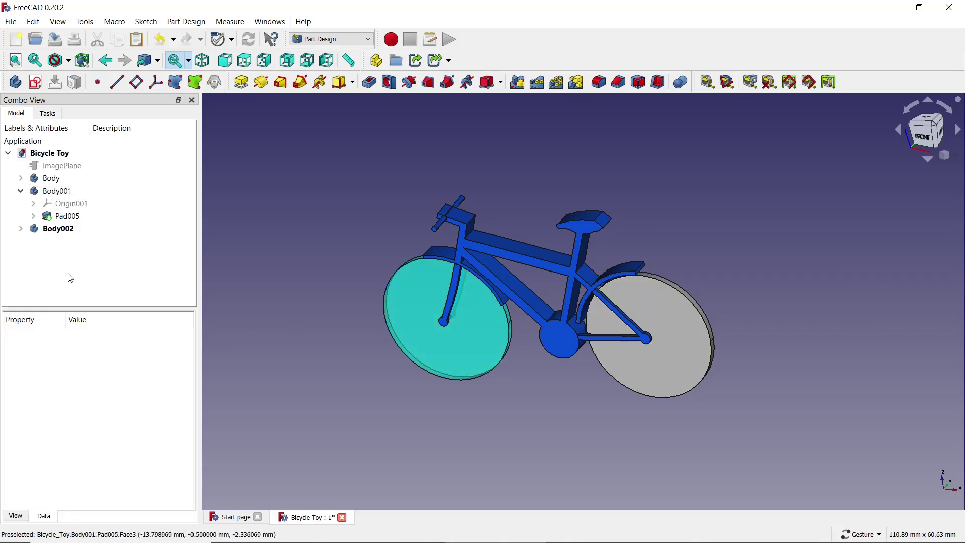
pyautogui.click(67, 230)
# Give rear wheel Body002 a cyan colour and 50 transparency, then close the panel
pyautogui.rightClick(67, 231)
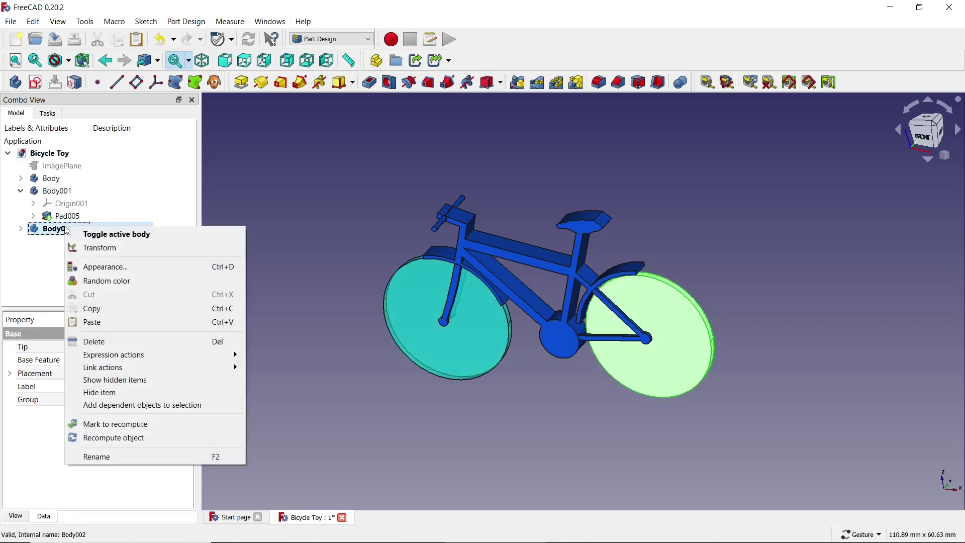
pyautogui.click(86, 268)
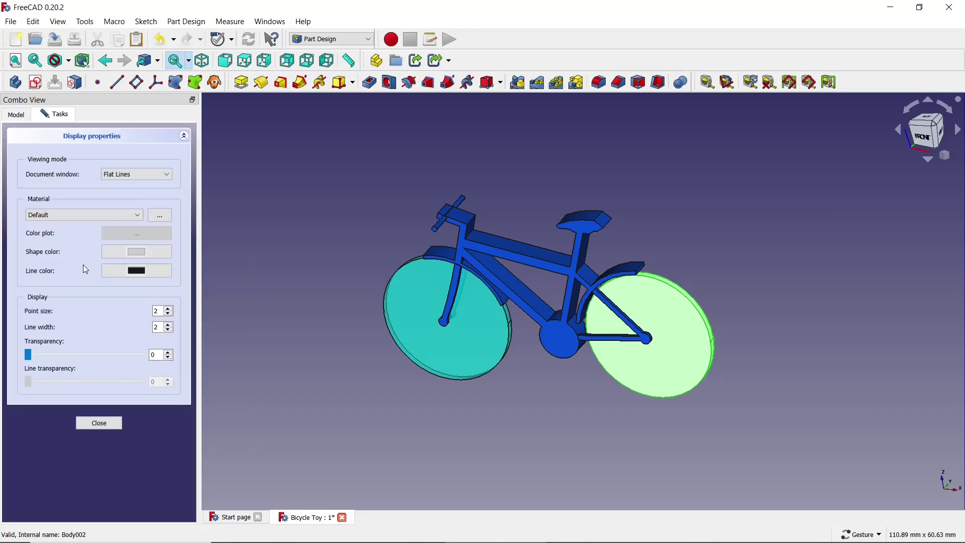
pyautogui.click(144, 261)
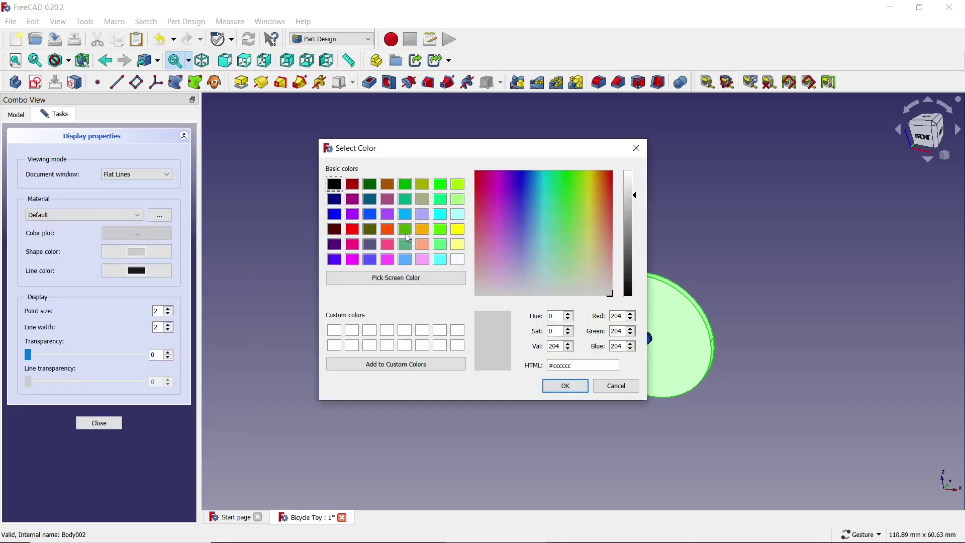
pyautogui.click(442, 217)
pyautogui.press('Return')
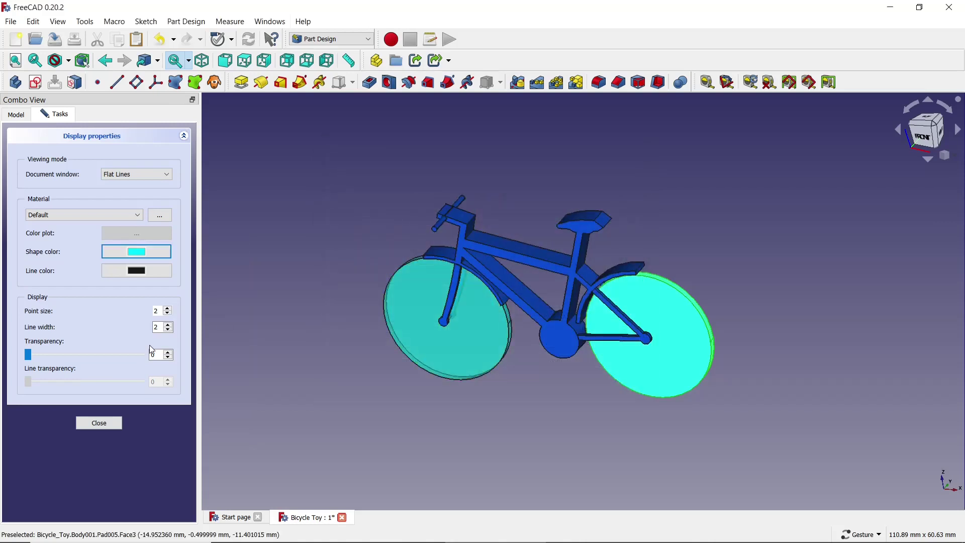
pyautogui.write('50')
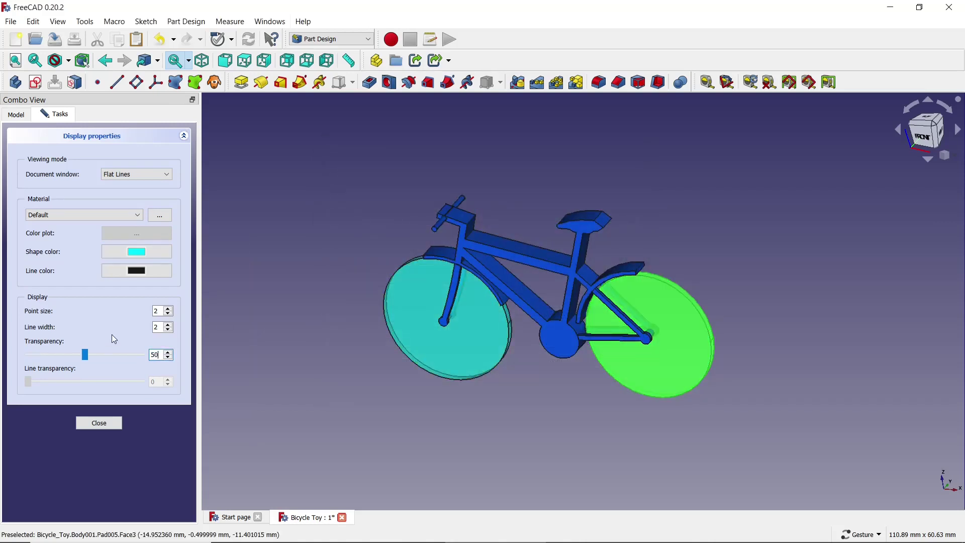
pyautogui.click(336, 251)
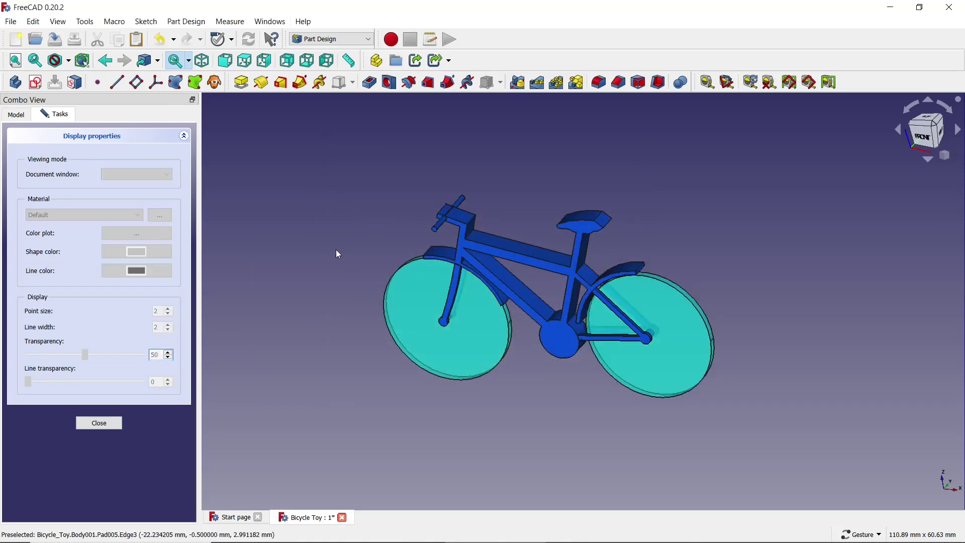
pyautogui.click(99, 422)
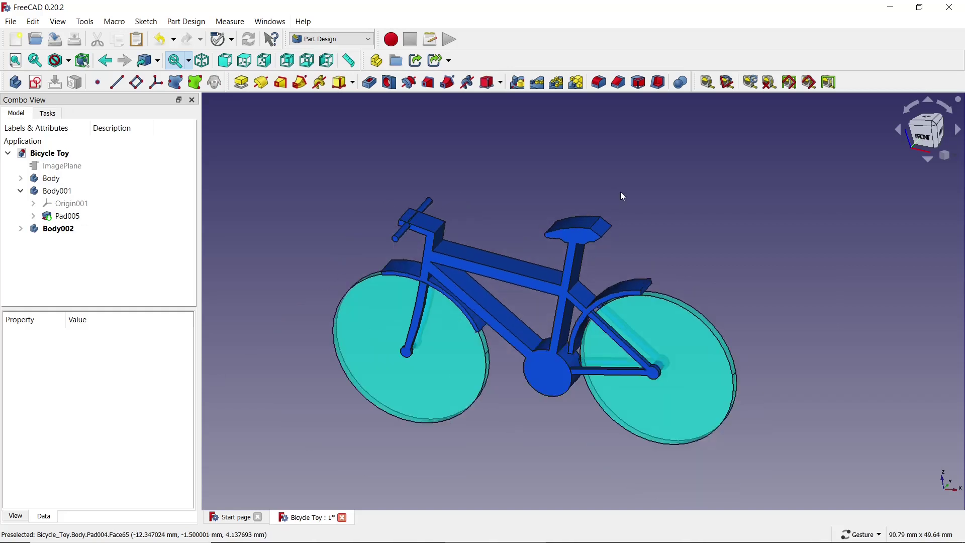